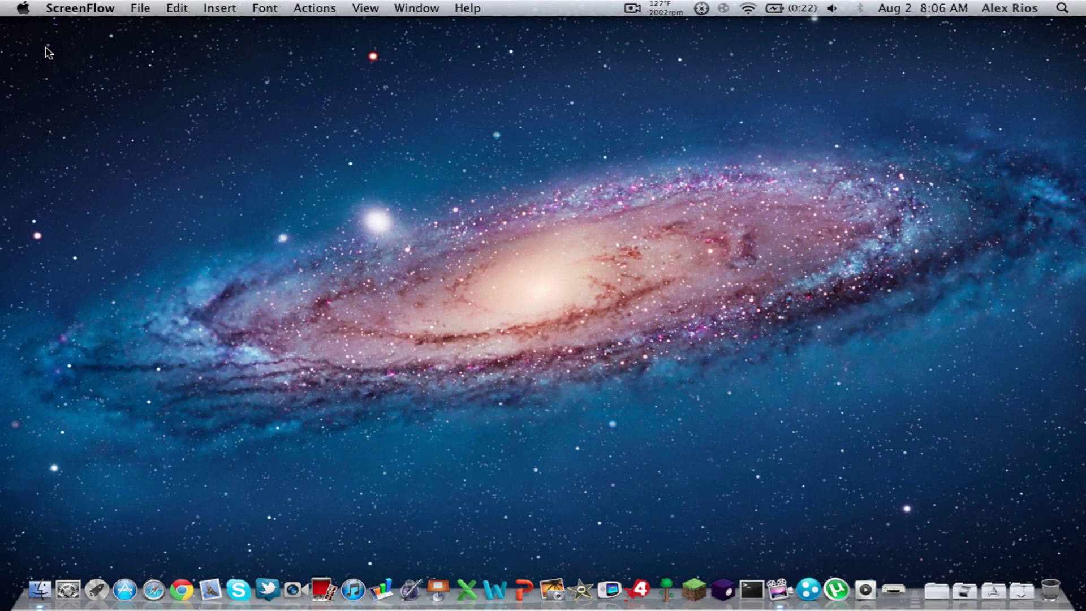
# Open the Minecraft launcher to view its news page, and close it again
pyautogui.click(705, 590)
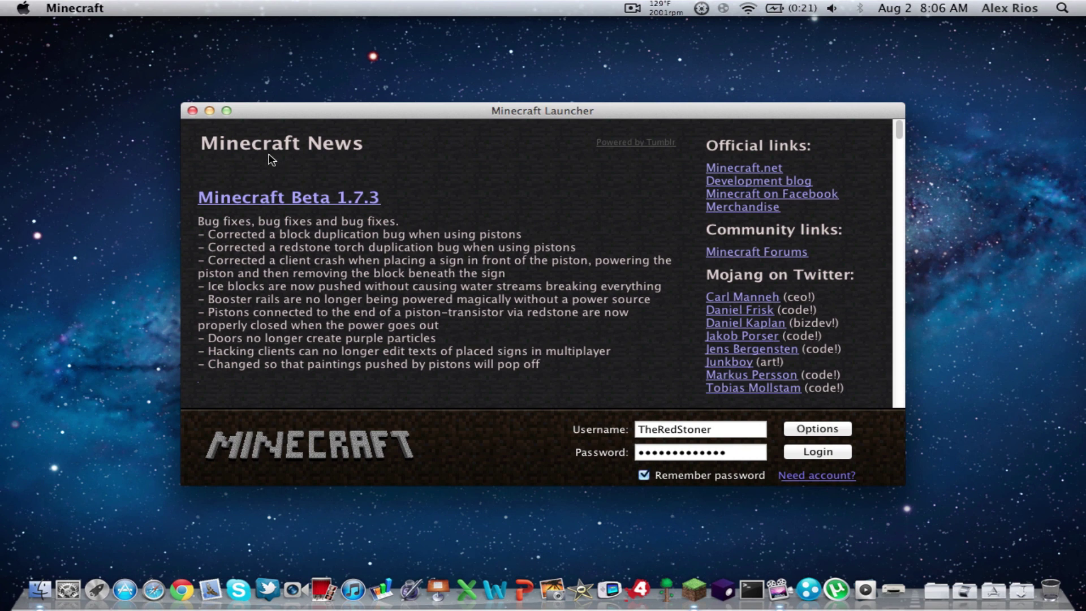
pyautogui.click(193, 111)
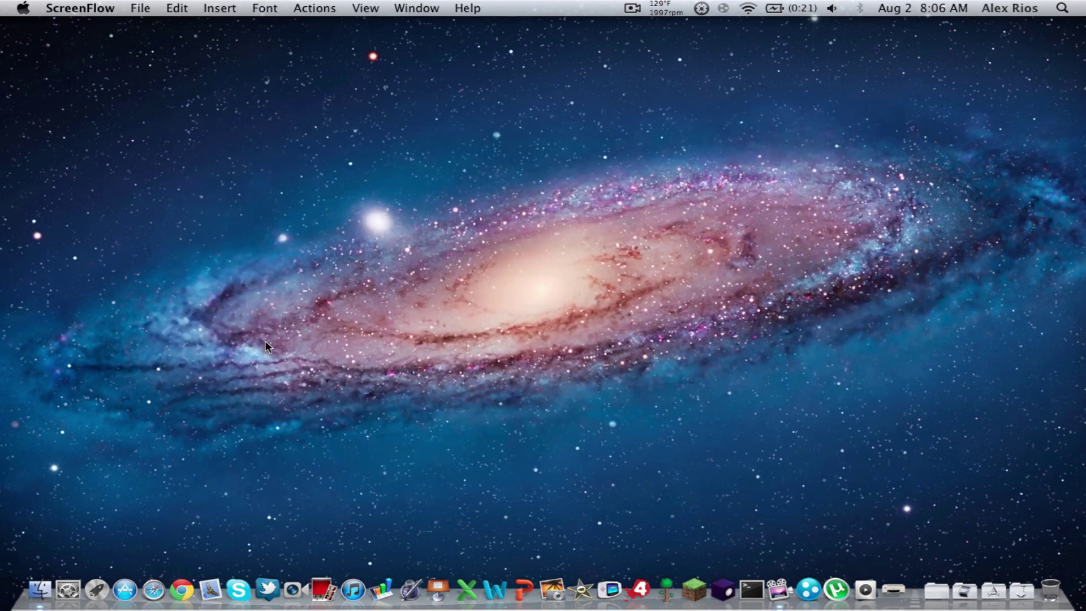
# Switch to Chrome and search Google for "Aether mod"
pyautogui.click(180, 582)
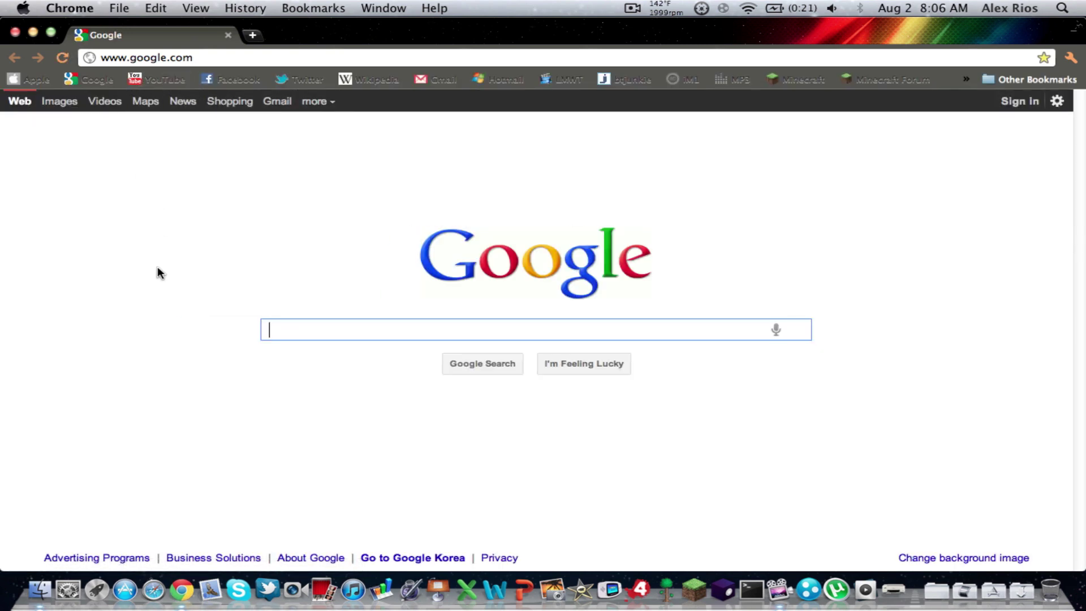
pyautogui.write('Aether')
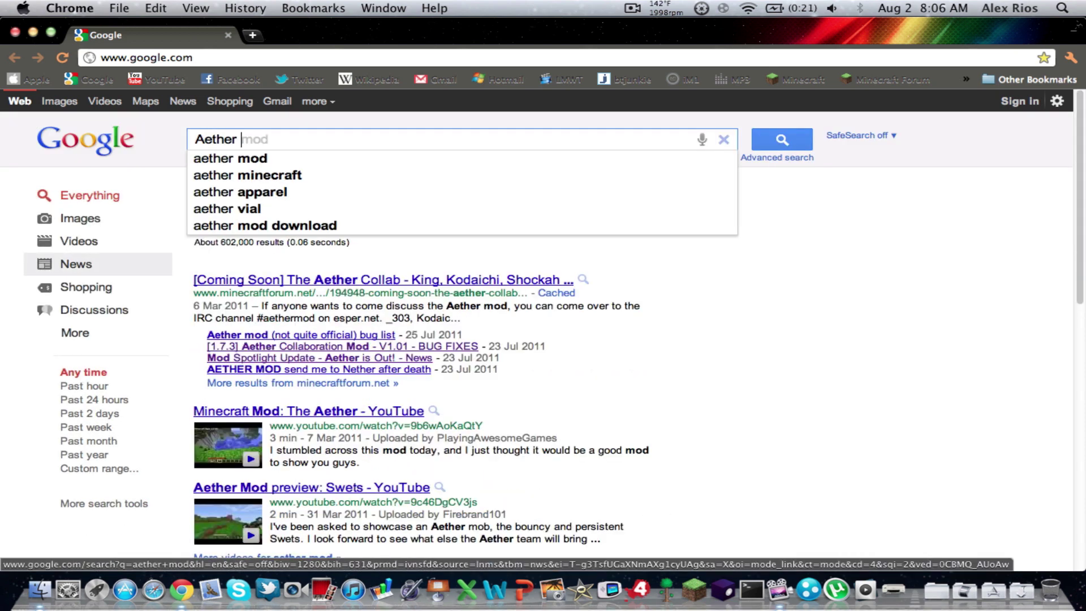
pyautogui.write('mod')
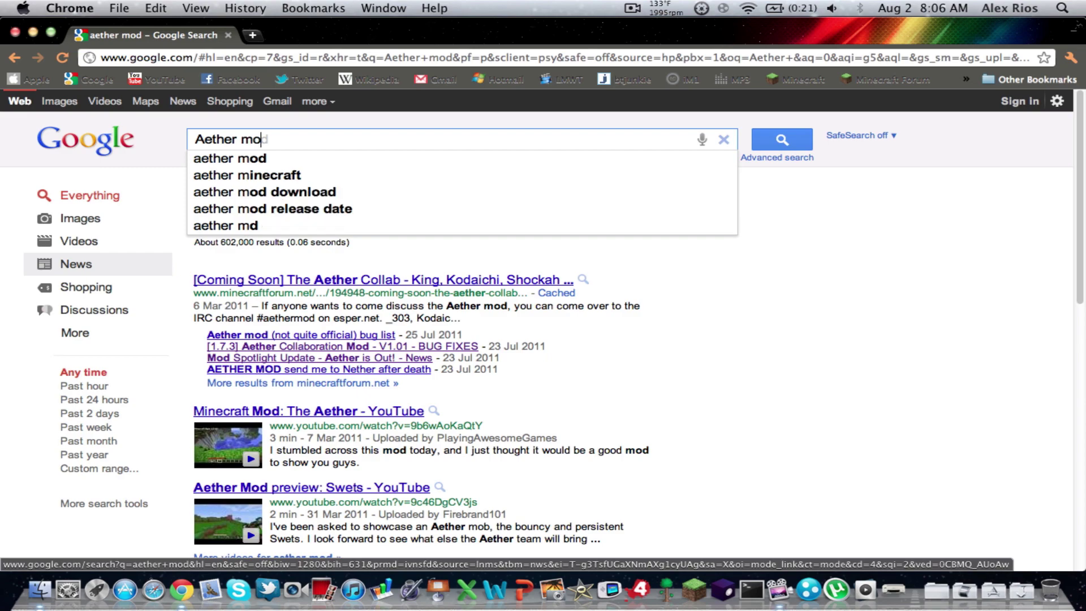
pyautogui.press('Return')
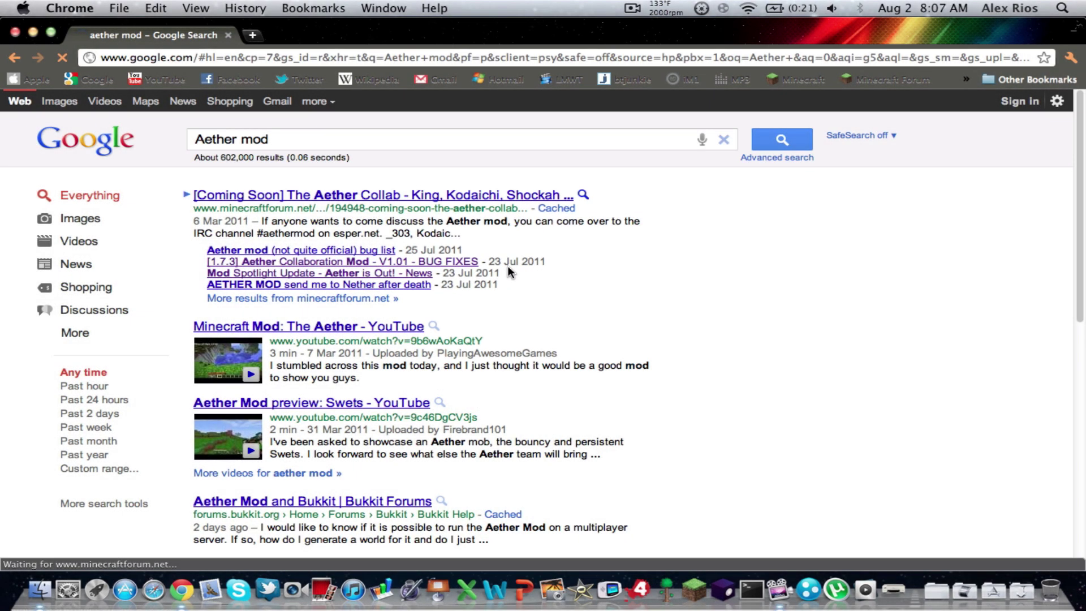
# Open the "[1.7.3] Aether Collaboration Mod - V1.01 - BUG FIXES" forum topic and find its download and requirements section
pyautogui.click(509, 270)
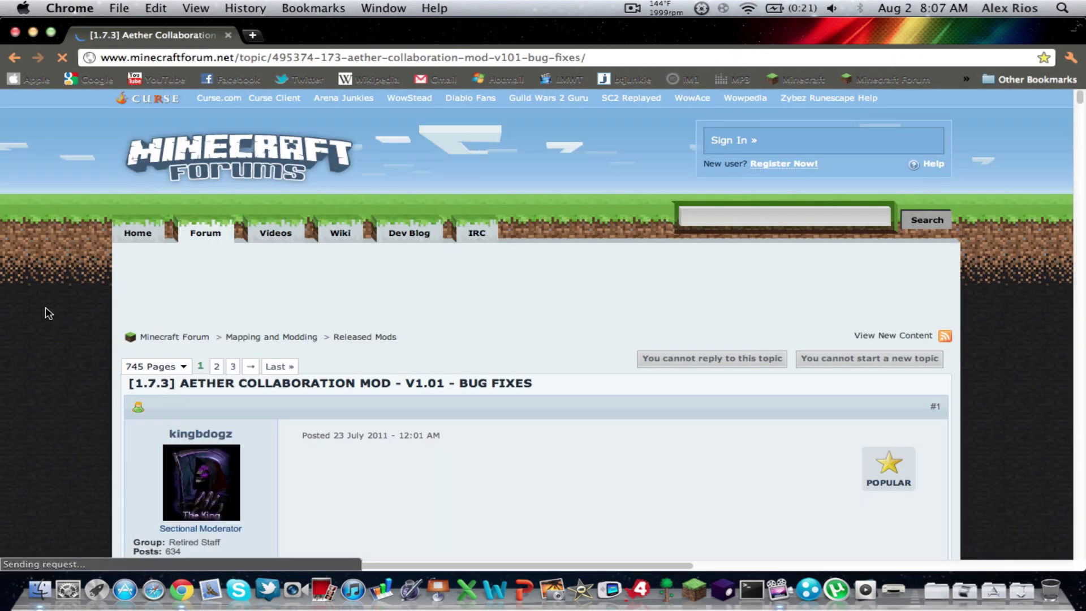
pyautogui.scroll(-8, 45, 306)
pyautogui.scroll(-5, 45, 307)
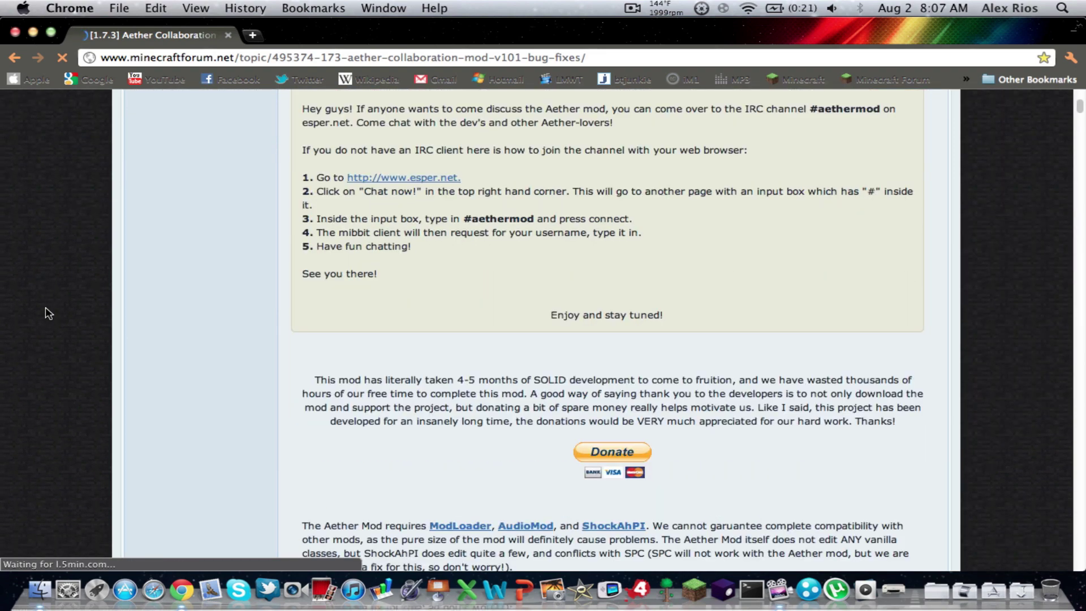
pyautogui.scroll(10, 45, 307)
pyautogui.scroll(-4, 45, 307)
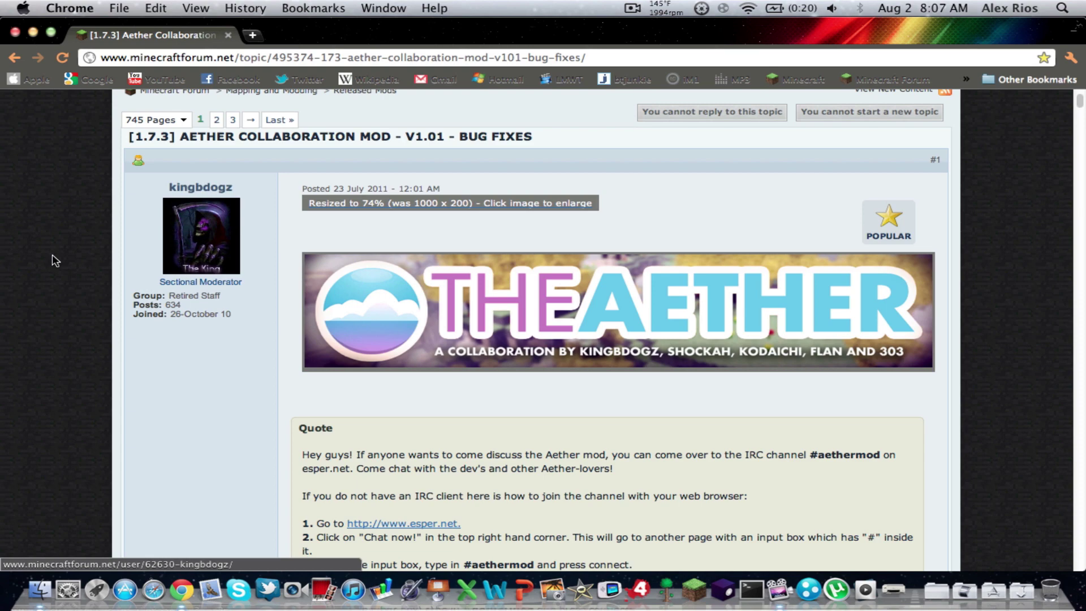
pyautogui.scroll(-1, 53, 297)
pyautogui.scroll(-10, 54, 297)
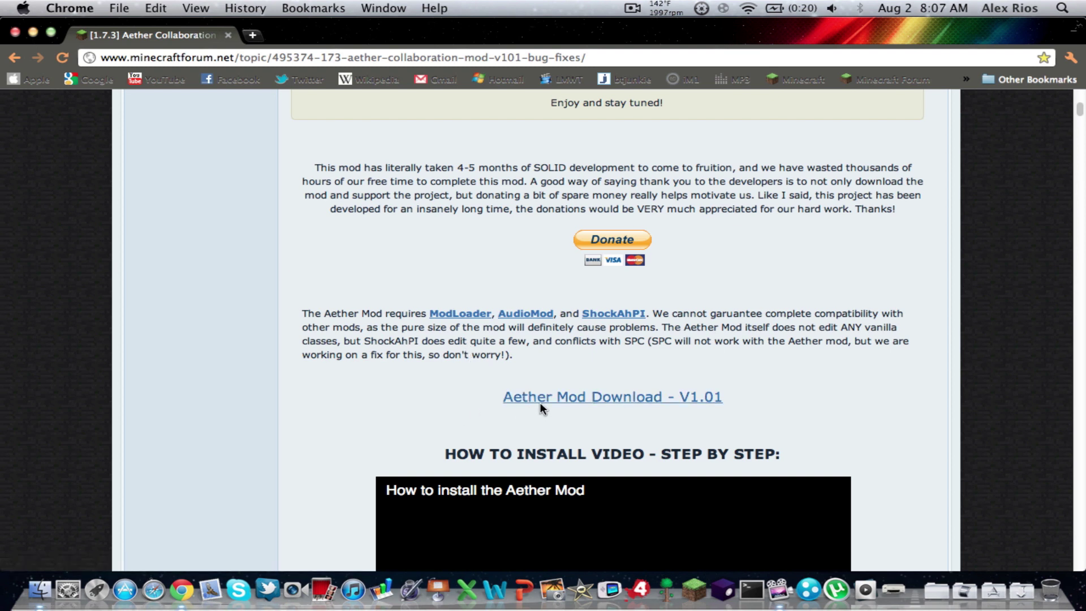
# Open the Aether Mod Download - V1.01, ModLoader and ShockAhPI links in separate new tabs
pyautogui.rightClick(550, 399)
pyautogui.click(571, 397)
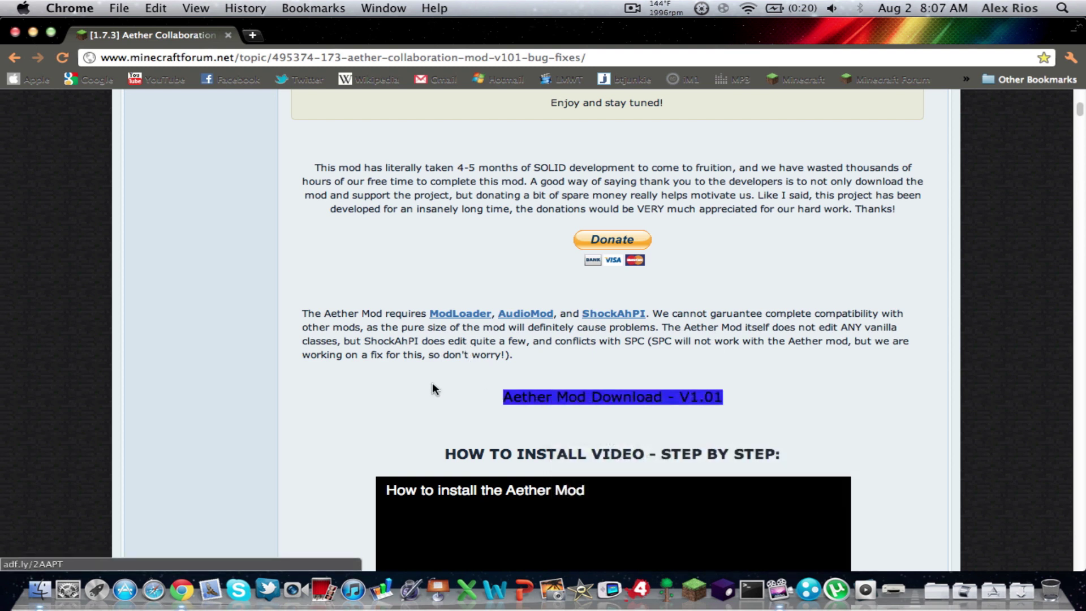
pyautogui.rightClick(461, 313)
pyautogui.click(484, 319)
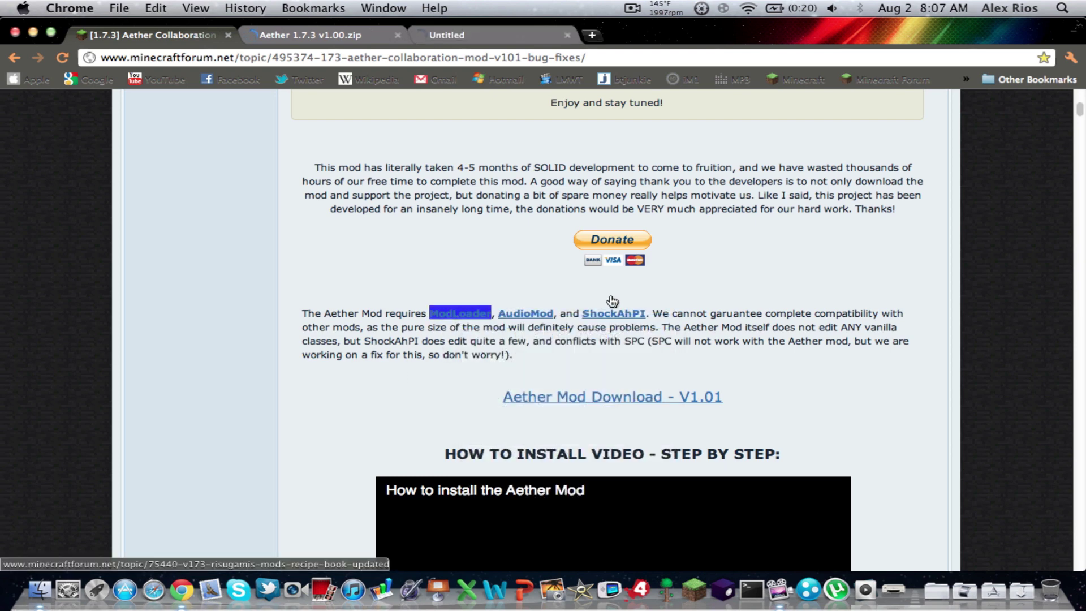
pyautogui.rightClick(633, 318)
pyautogui.click(654, 320)
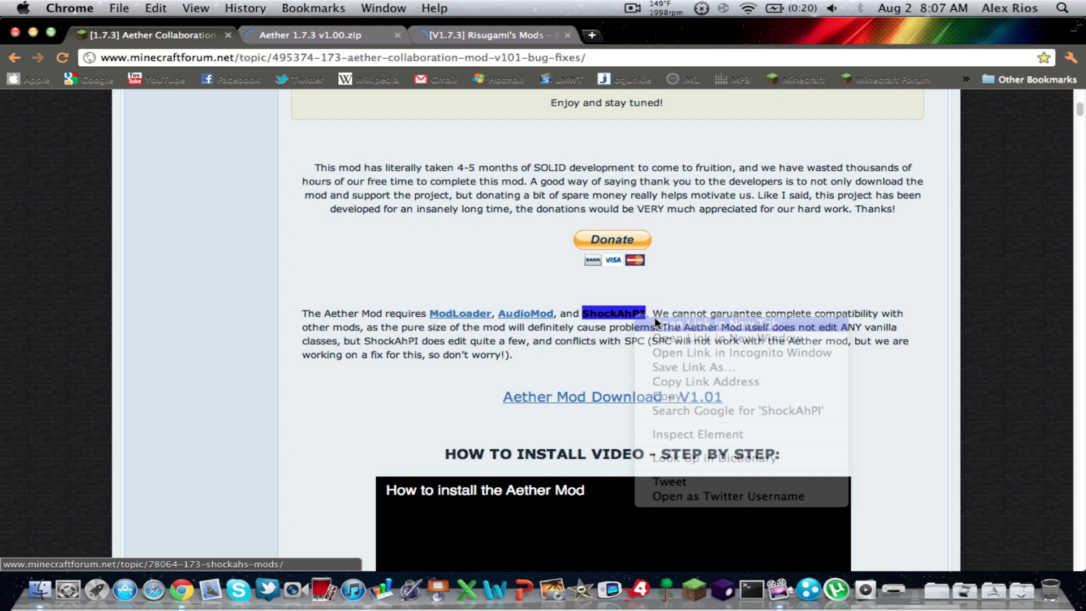
# Download Aether 1.7.3 v1.01.zip from its MediaFire page and close that page's tab
pyautogui.click(566, 342)
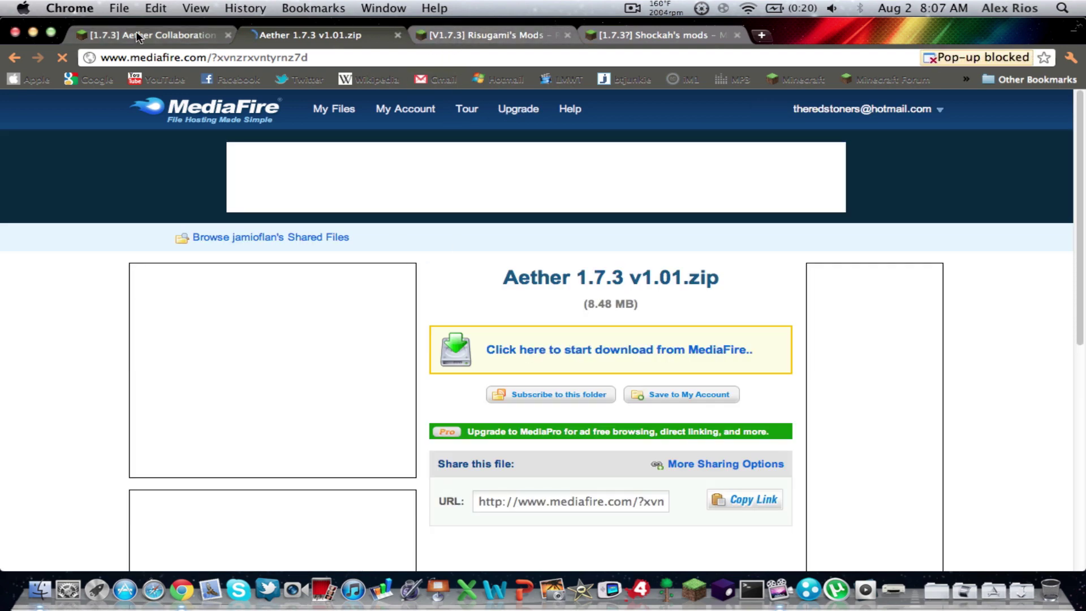
pyautogui.click(158, 35)
pyautogui.click(283, 36)
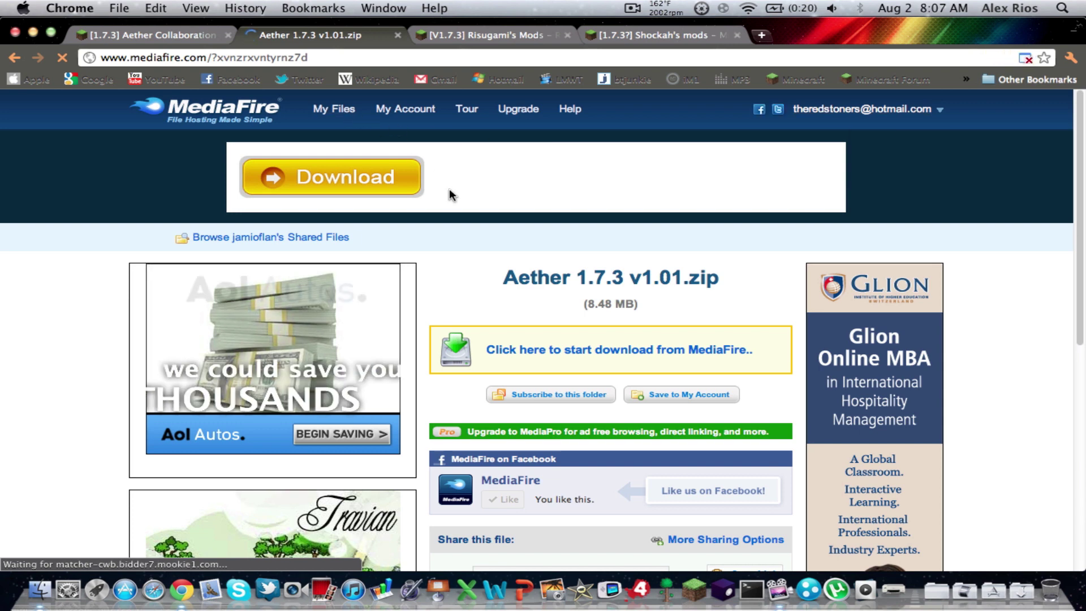
pyautogui.click(520, 351)
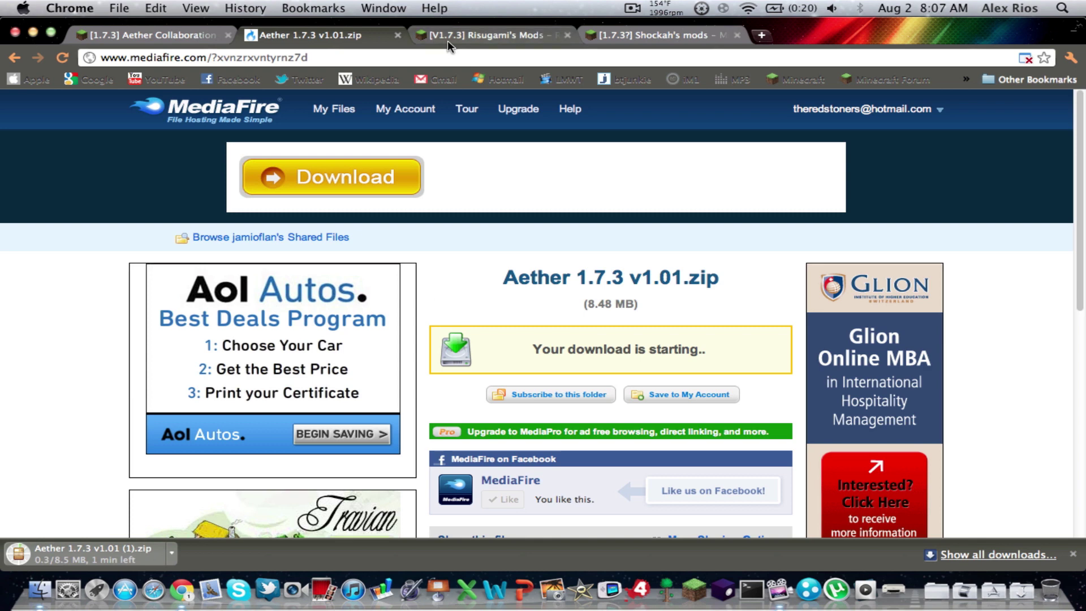
pyautogui.click(399, 34)
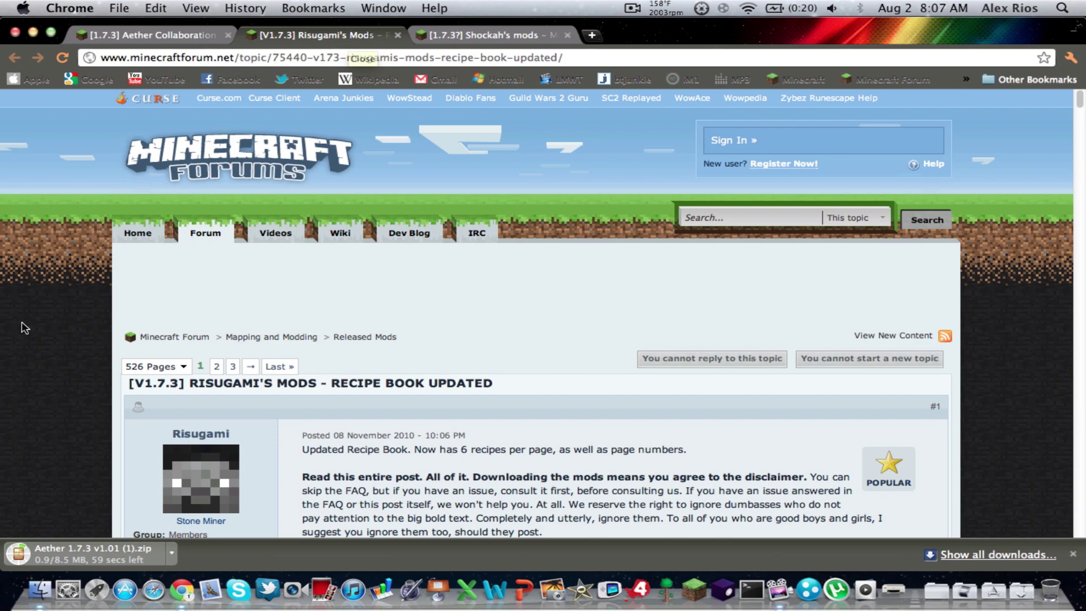
# Download ModLoader Beta 1.7.3 through its direct link in the Risugami's Mods topic
pyautogui.scroll(-5, 23, 322)
pyautogui.scroll(-20, 37, 305)
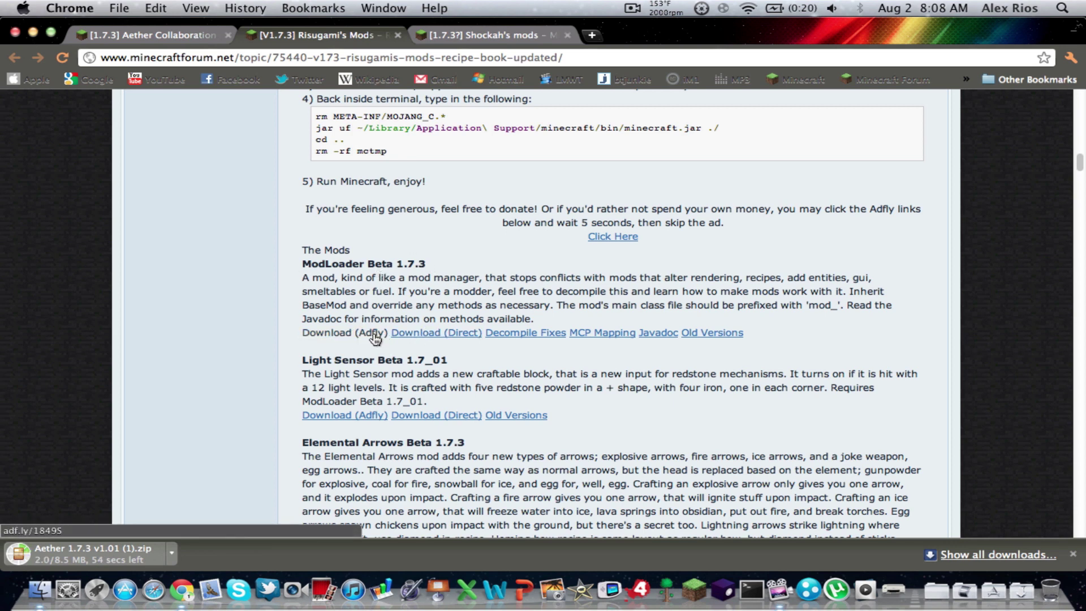
pyautogui.click(418, 334)
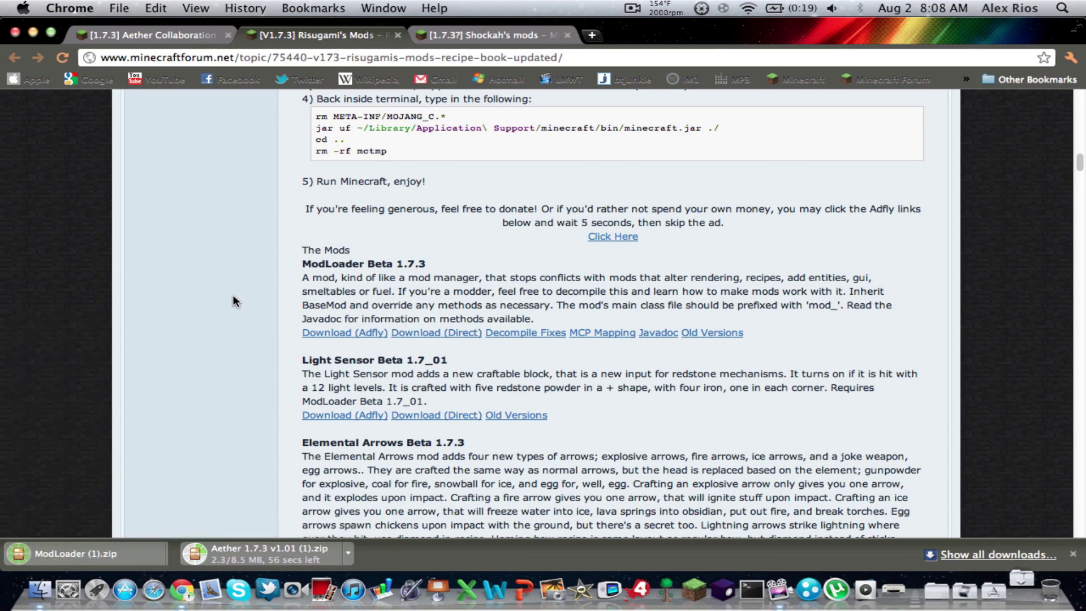
# Download AudioMod Beta 1.7_01 through its direct link in the Risugami's Mods topic
pyautogui.scroll(-1, 236, 301)
pyautogui.scroll(-10, 233, 300)
pyautogui.scroll(-6, 233, 300)
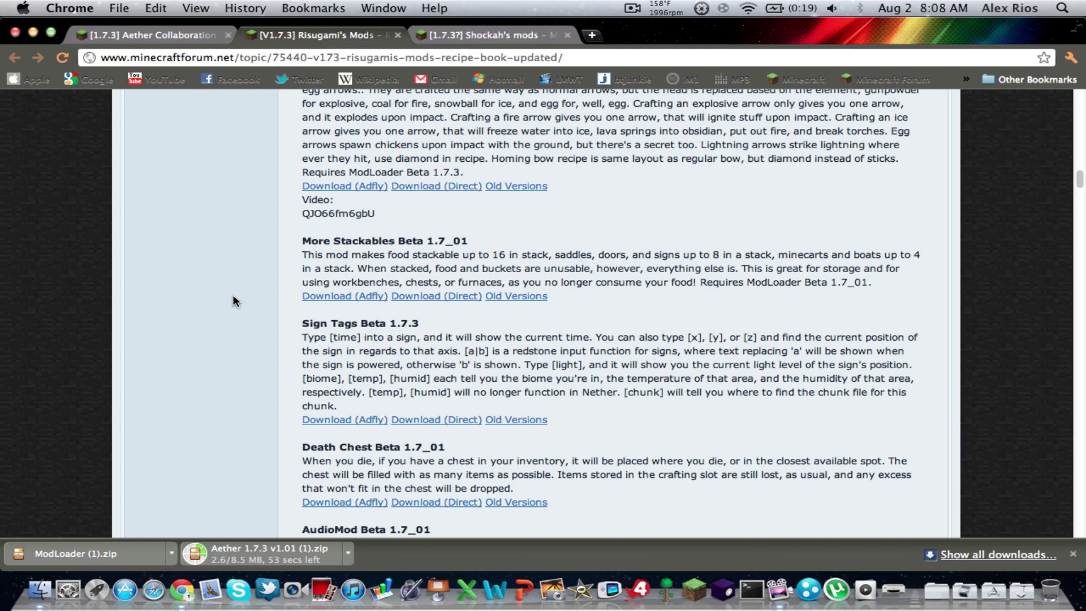
pyautogui.scroll(-8, 233, 300)
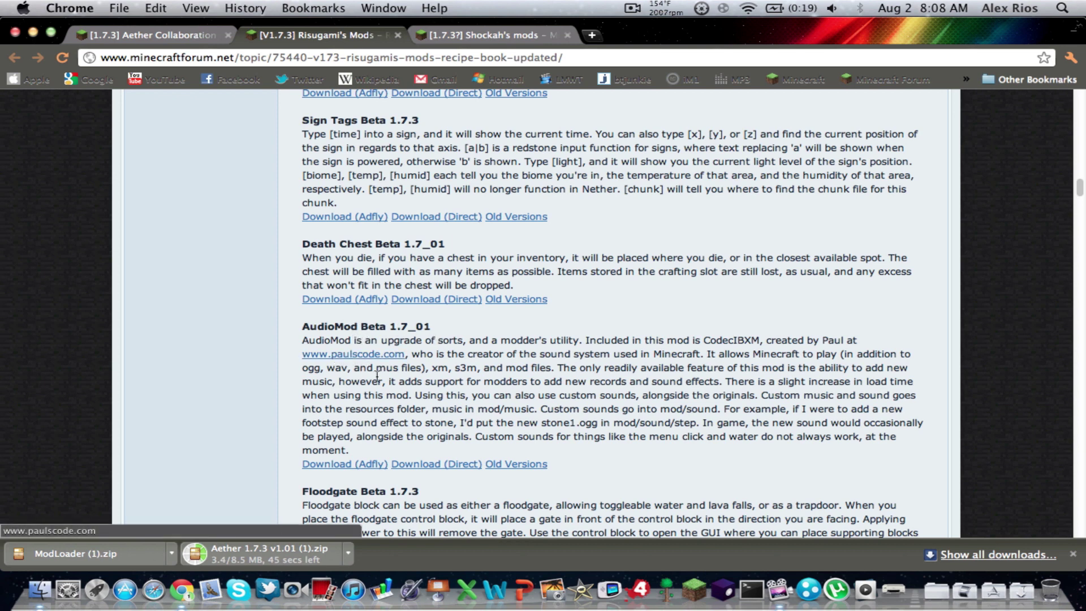
pyautogui.click(411, 464)
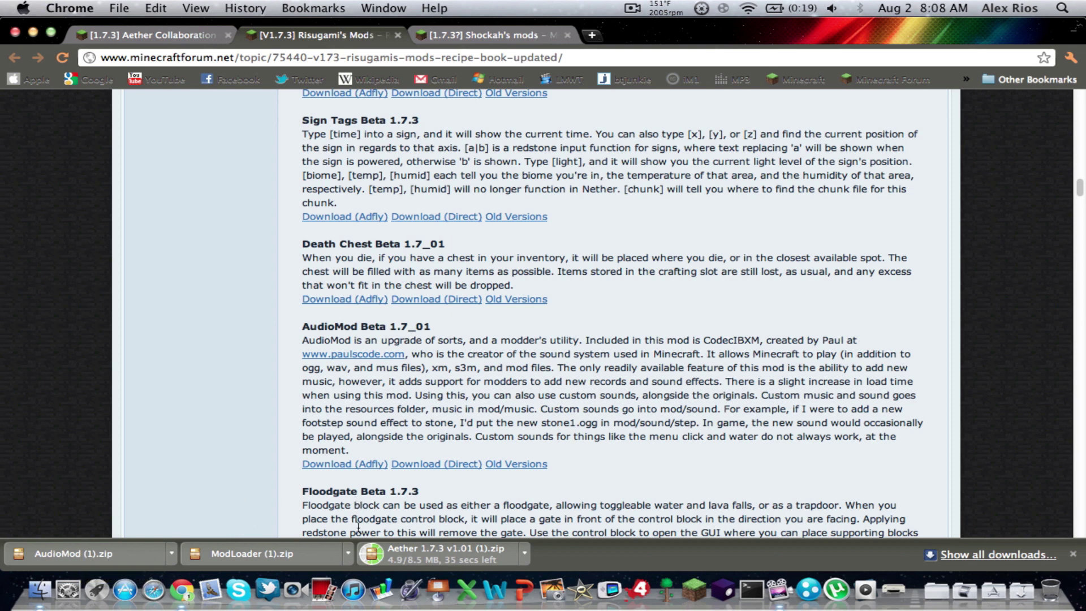
# In the Shockah's Mods topic, reveal the hidden spoiler section under ShockAhPI r5
pyautogui.click(501, 37)
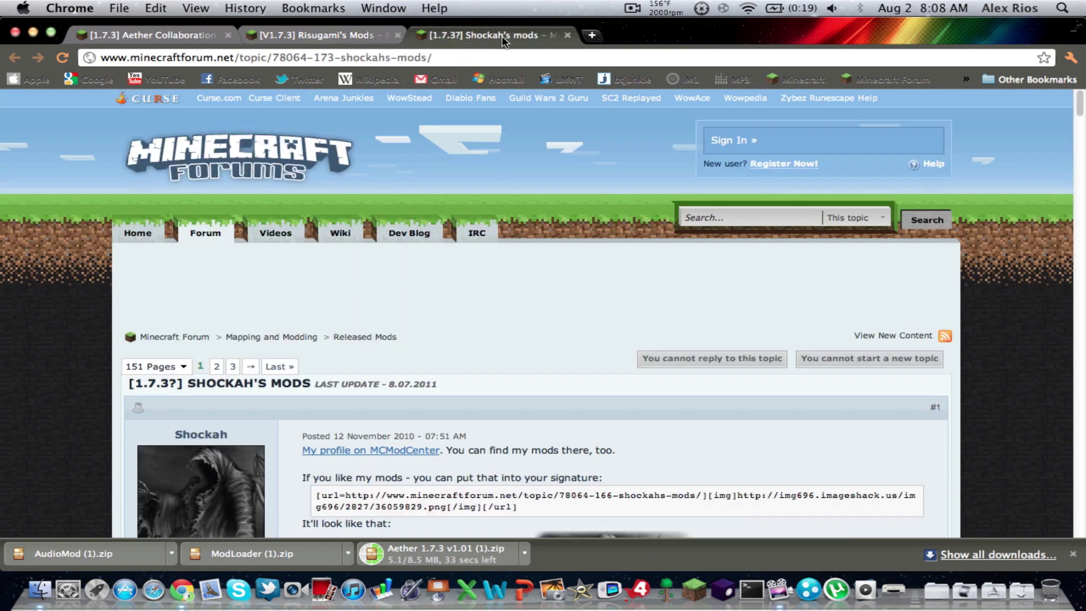
pyautogui.scroll(-5, 50, 305)
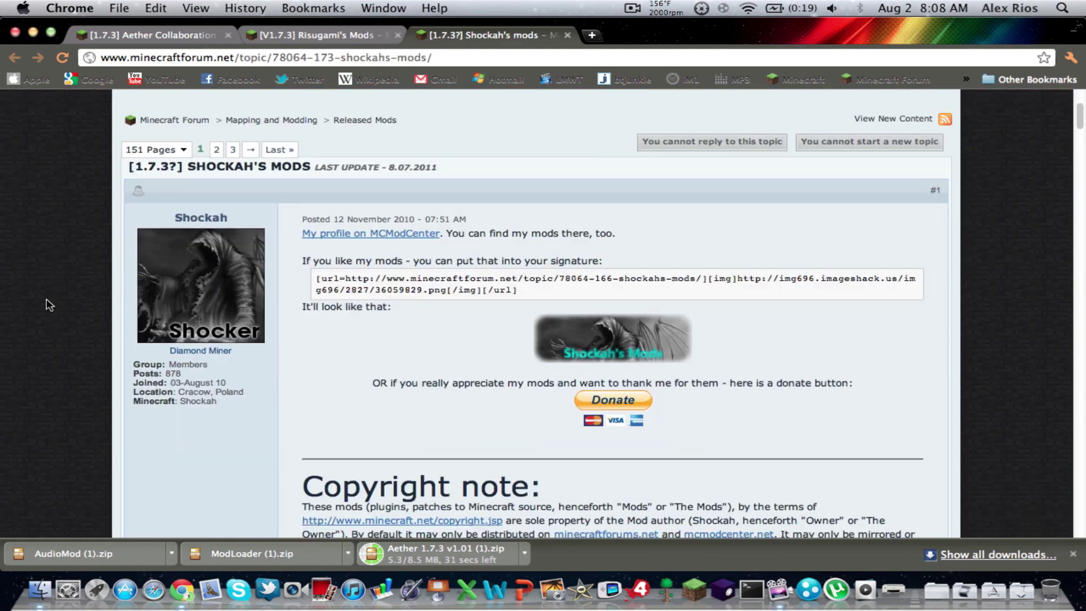
pyautogui.scroll(-12, 45, 268)
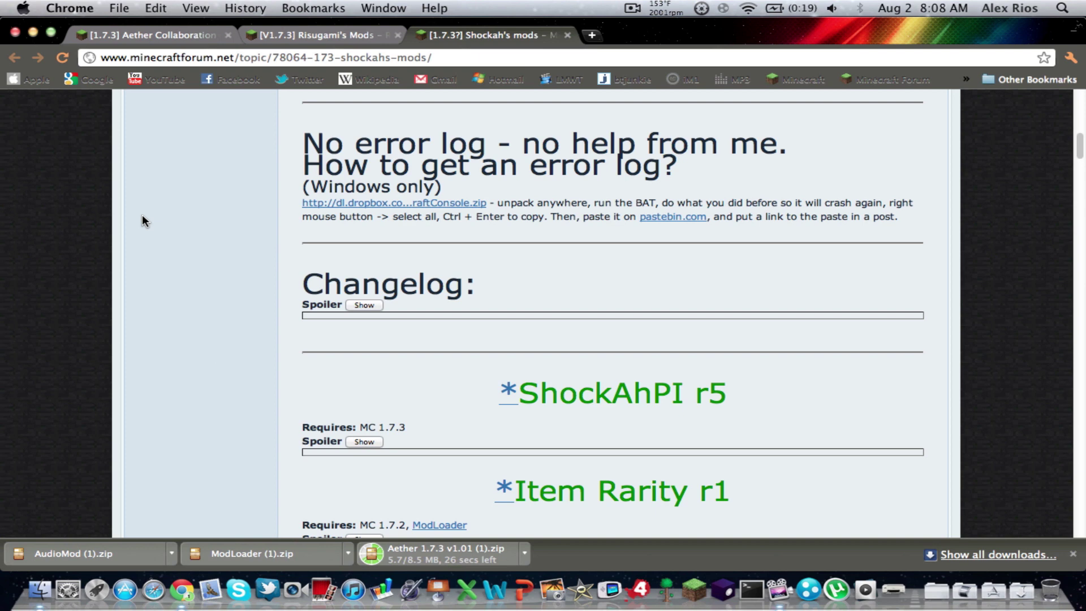
pyautogui.scroll(11, 141, 218)
pyautogui.scroll(-5, 142, 220)
pyautogui.scroll(-8, 142, 221)
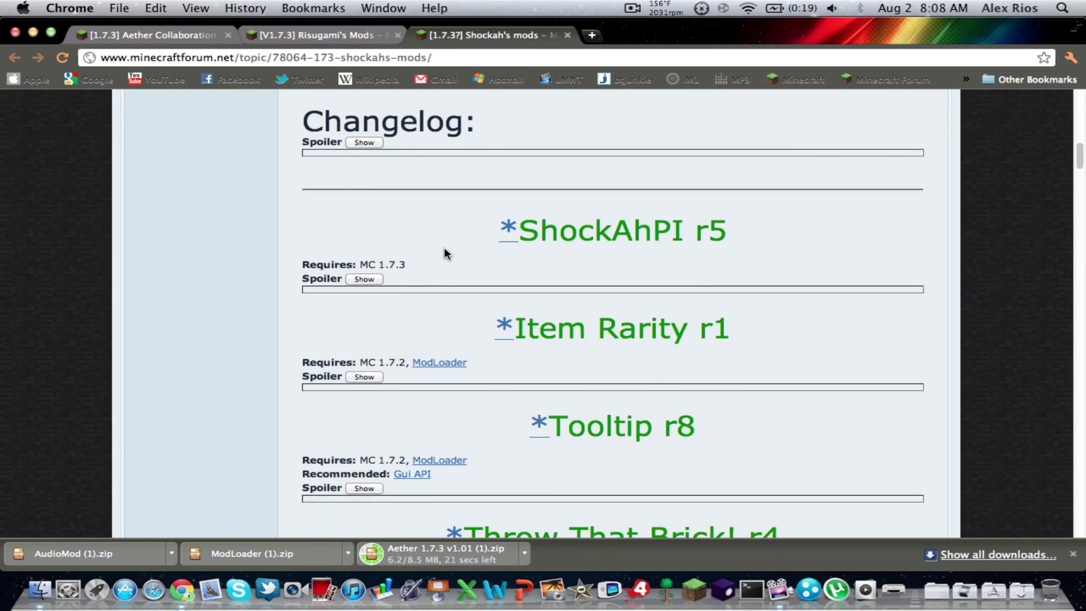
pyautogui.click(365, 278)
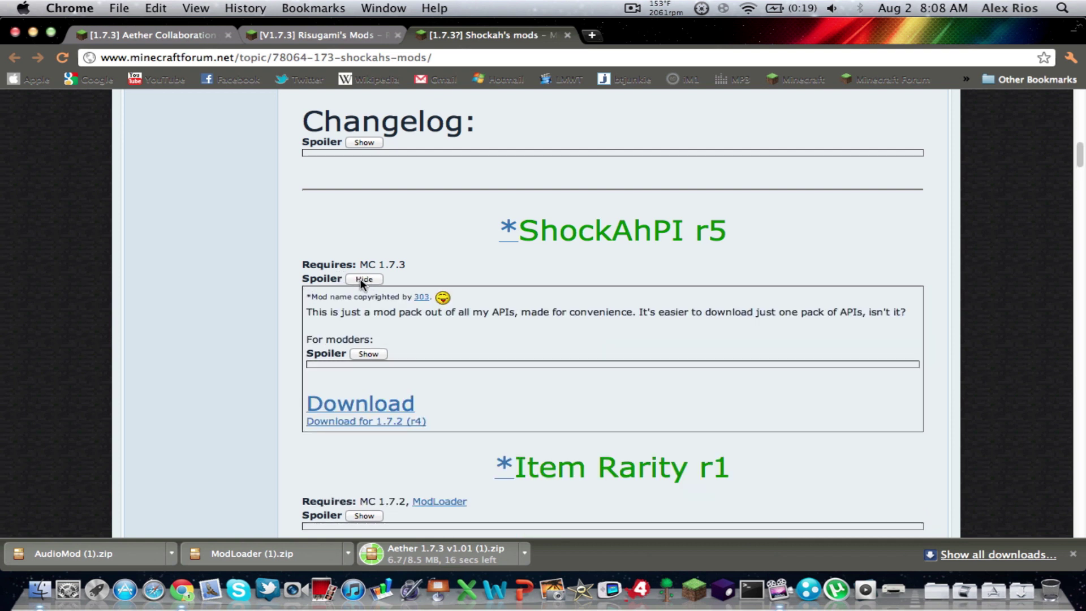
pyautogui.click(361, 280)
pyautogui.click(362, 280)
# Follow the main ShockAhPI r5 download link and skip the AdF.ly advertisement to download the zip
pyautogui.click(365, 404)
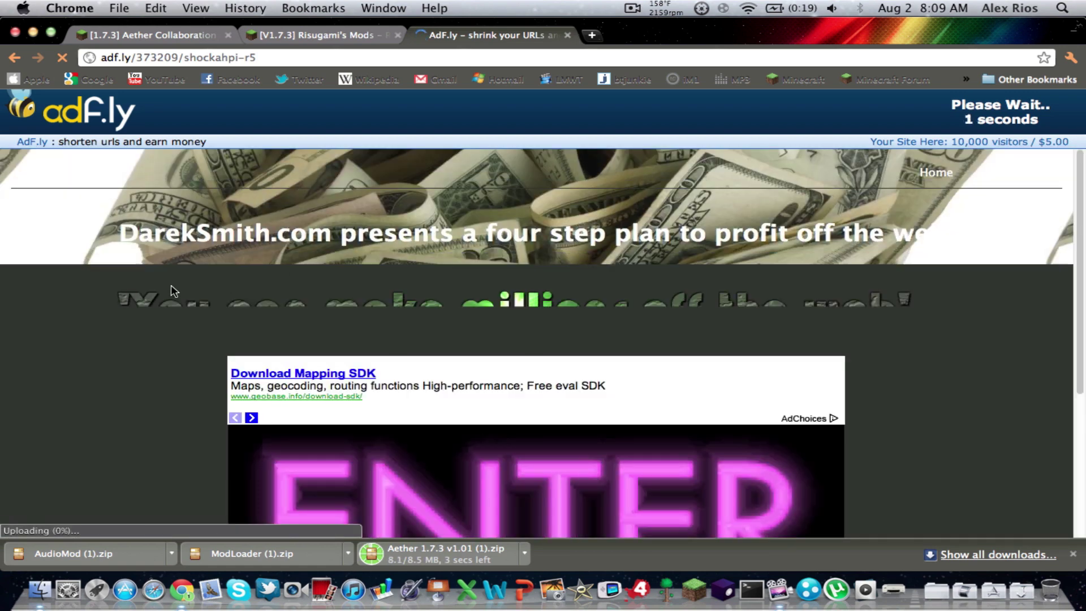
pyautogui.scroll(-4, 171, 290)
pyautogui.scroll(4, 170, 291)
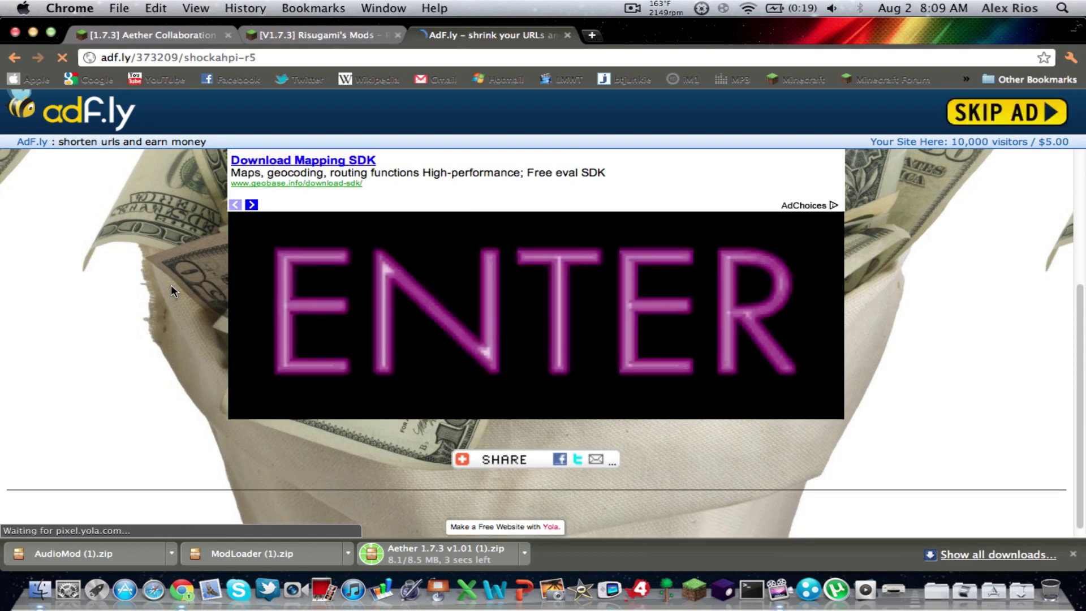
pyautogui.click(1005, 112)
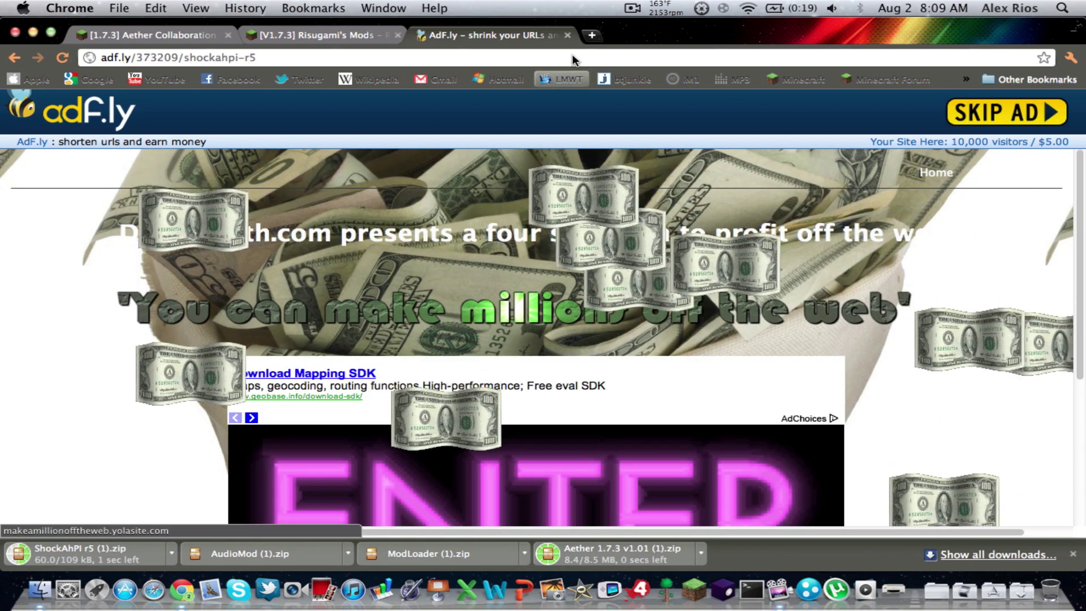
# Close the AdF.ly and Risugami's Mods tabs and quit Chrome
pyautogui.click(567, 35)
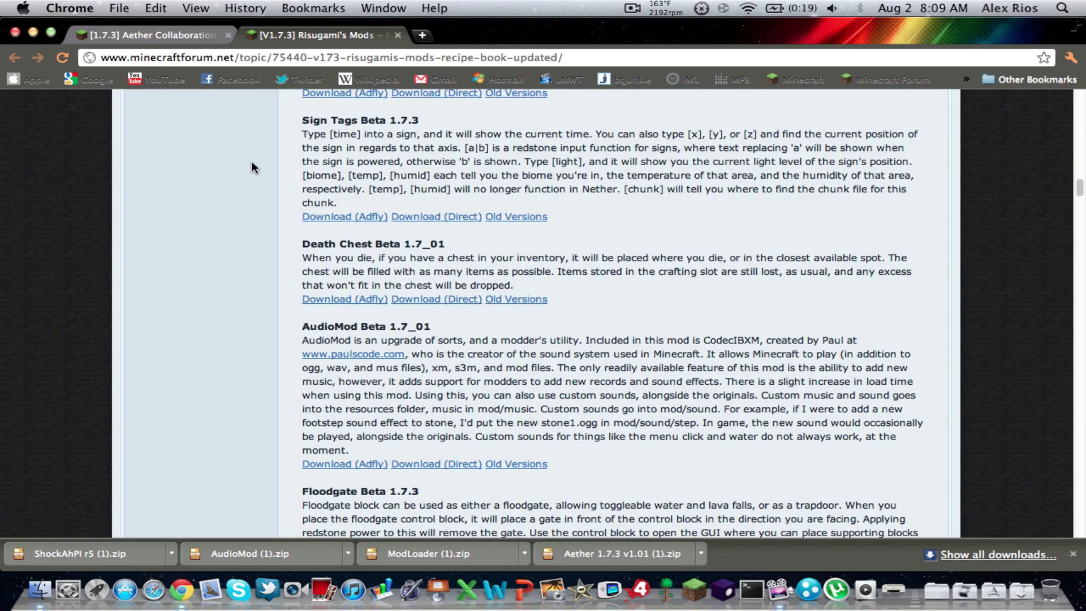
pyautogui.click(398, 36)
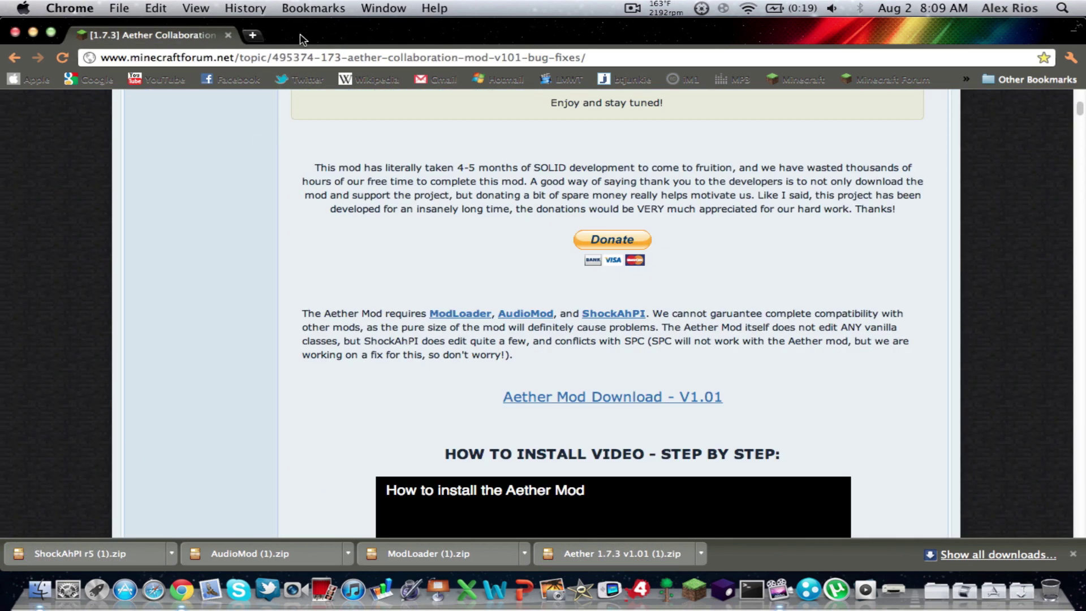
pyautogui.click(69, 8)
pyautogui.click(138, 227)
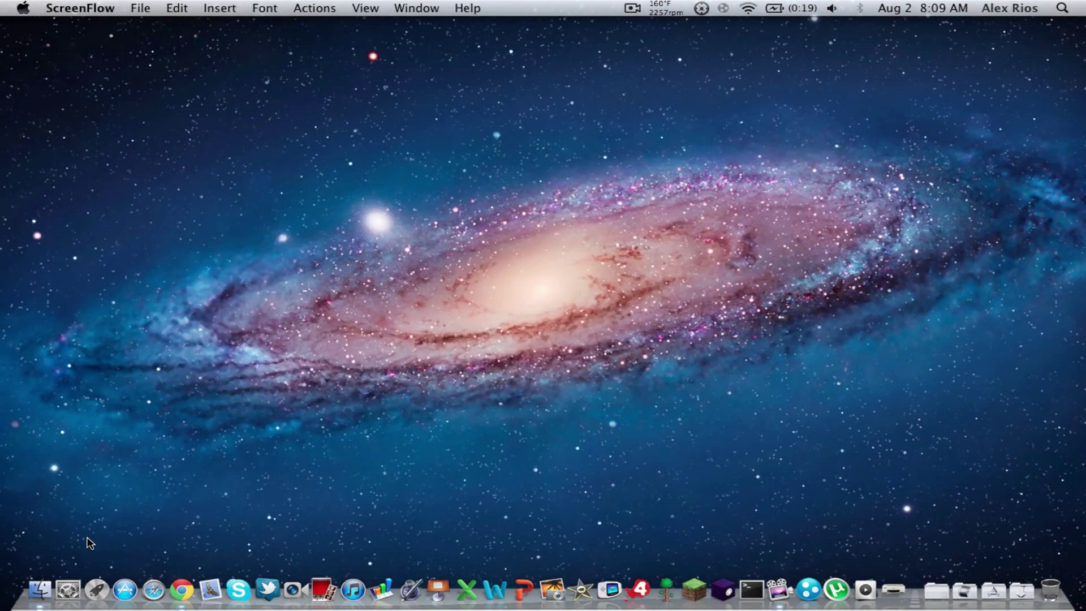
# Switch to Finder and show the contents of the Downloads folder
pyautogui.click(44, 583)
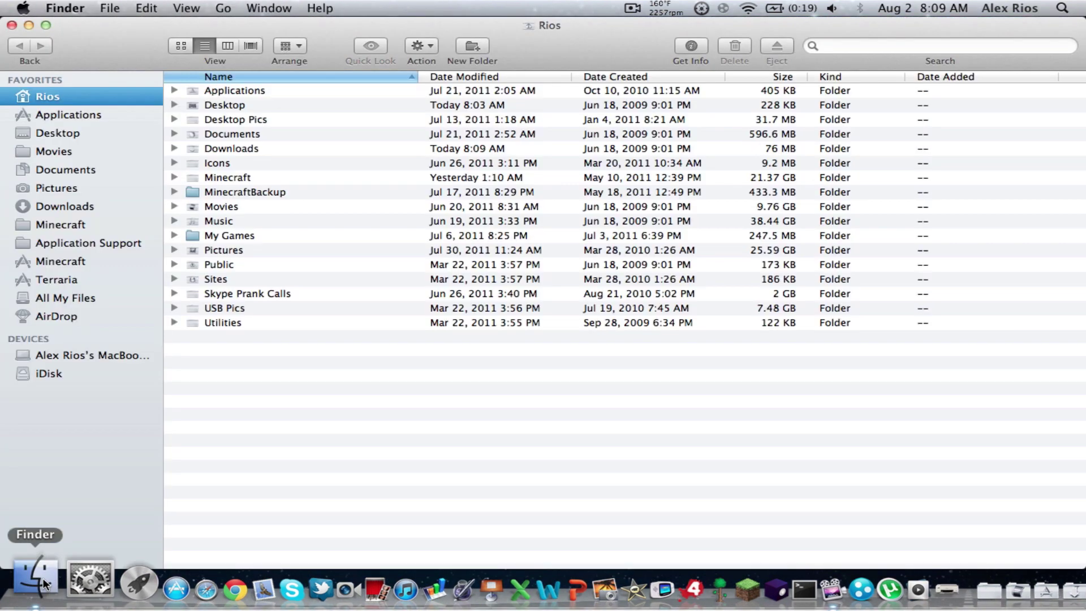
pyautogui.click(54, 205)
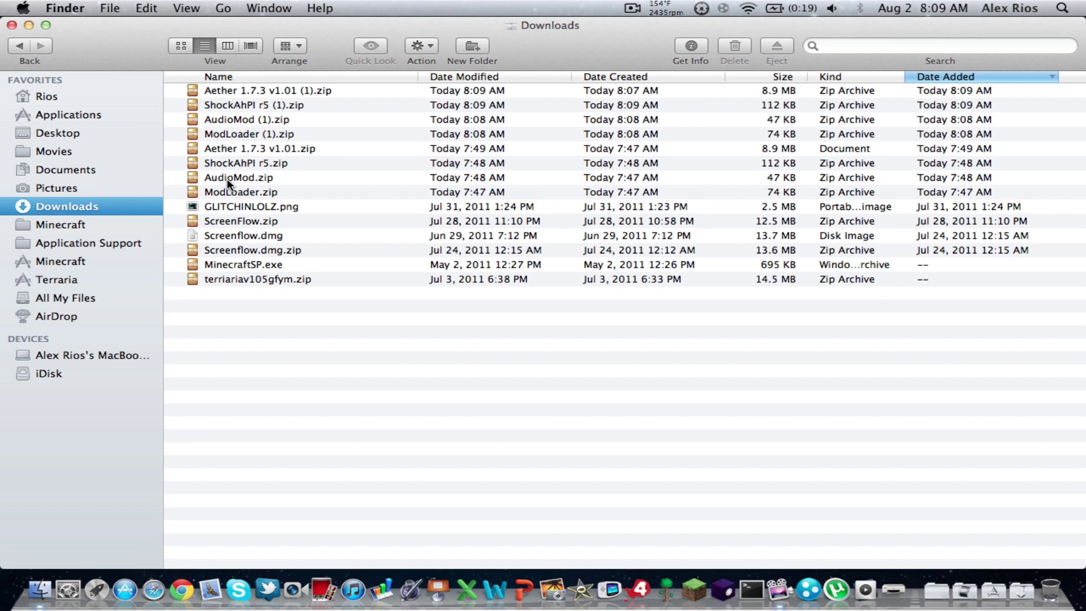
# Delete the duplicate "(1)" zips of ModLoader, AudioMod, ShockAhPI r5 and Aether 1.7.3 v1.01 from the Downloads folder
pyautogui.click(253, 136)
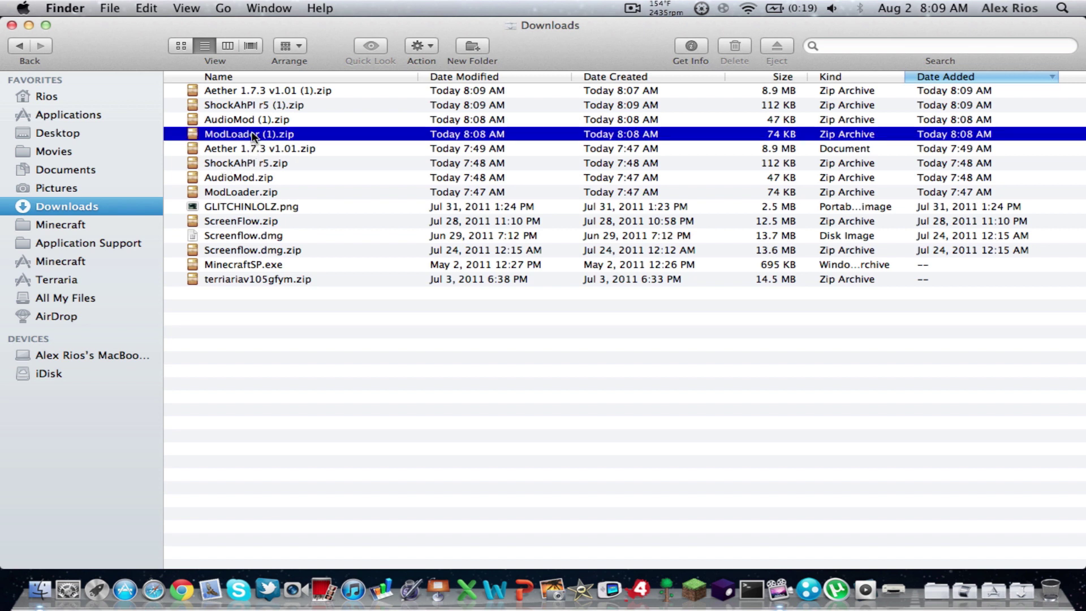
pyautogui.keyDown('super'); pyautogui.click(293, 120); pyautogui.keyUp('super')
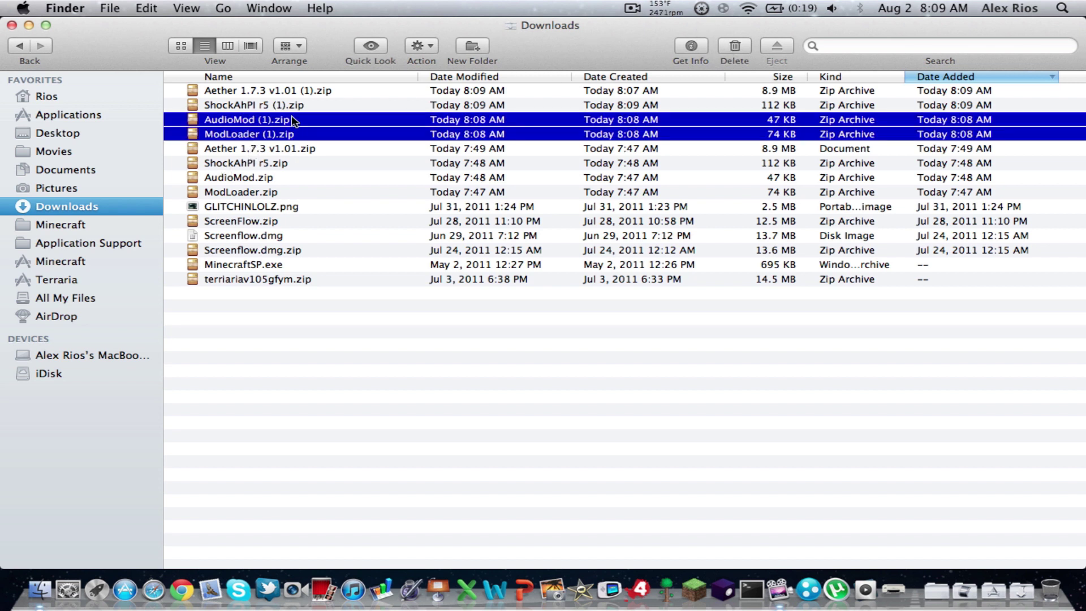
pyautogui.keyDown('super'); pyautogui.click(294, 105); pyautogui.keyUp('super')
pyautogui.keyDown('super'); pyautogui.click(293, 91); pyautogui.keyUp('super')
pyautogui.click(726, 44)
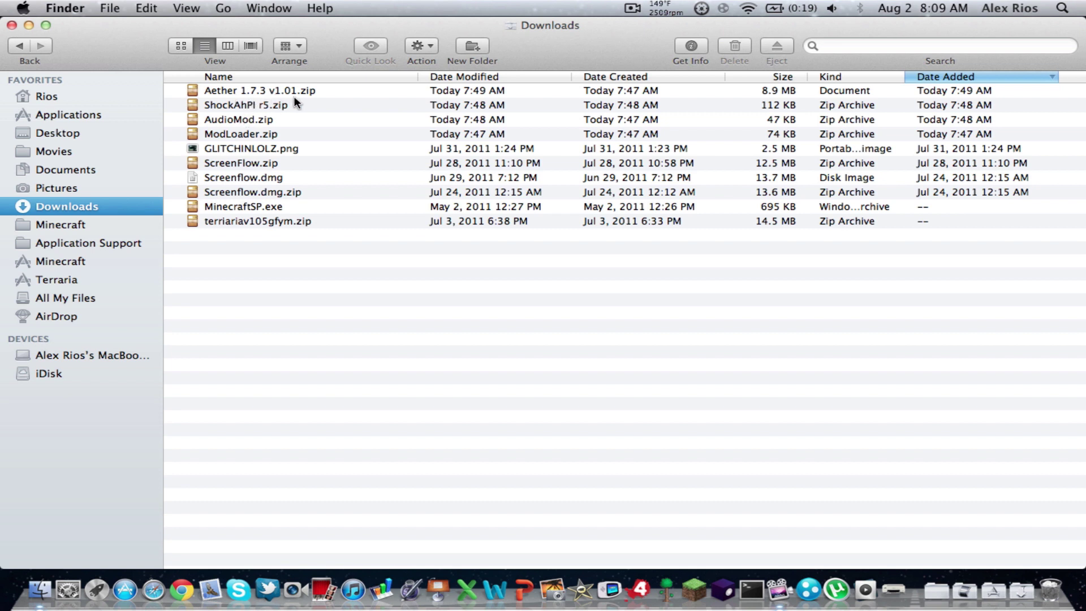
# Extract ModLoader.zip, AudioMod.zip, ShockAhPI r5.zip and Aether 1.7.3 v1.01.zip in the Downloads folder
pyautogui.click(251, 134)
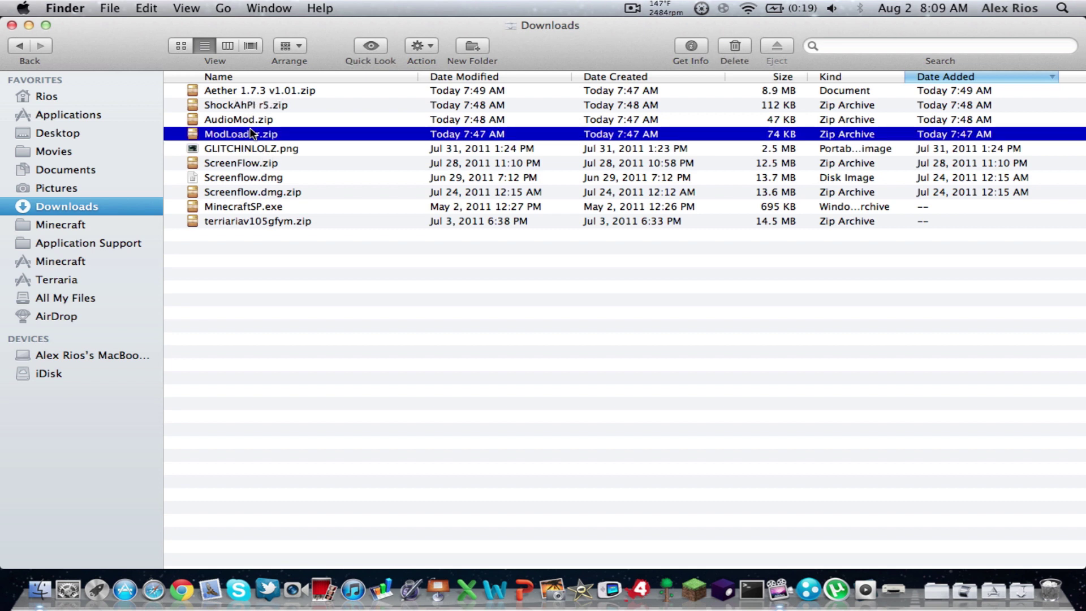
pyautogui.doubleClick(251, 133)
pyautogui.doubleClick(269, 121)
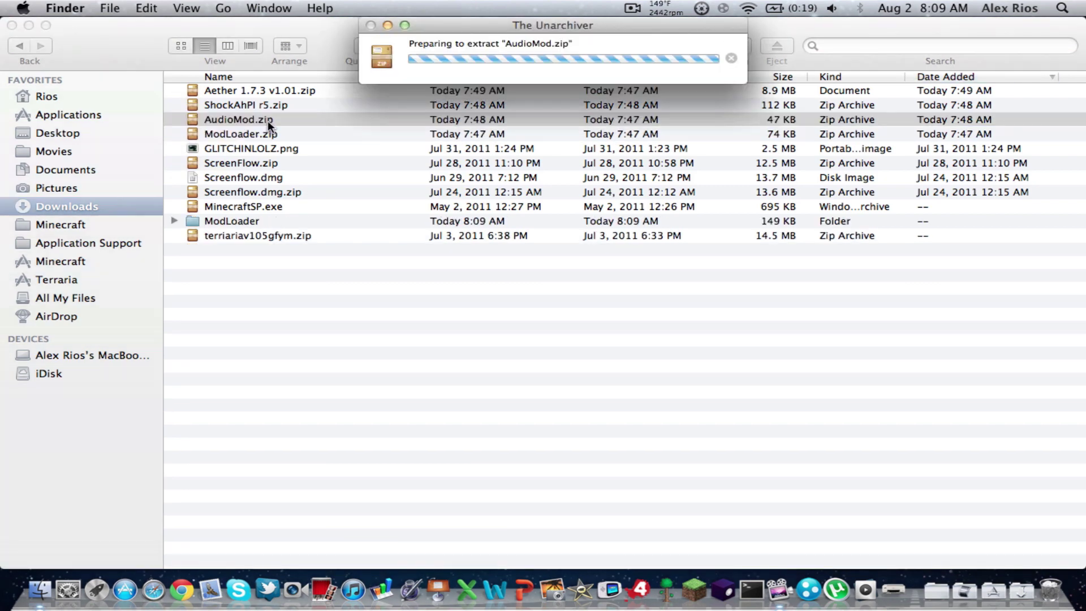
pyautogui.click(254, 119)
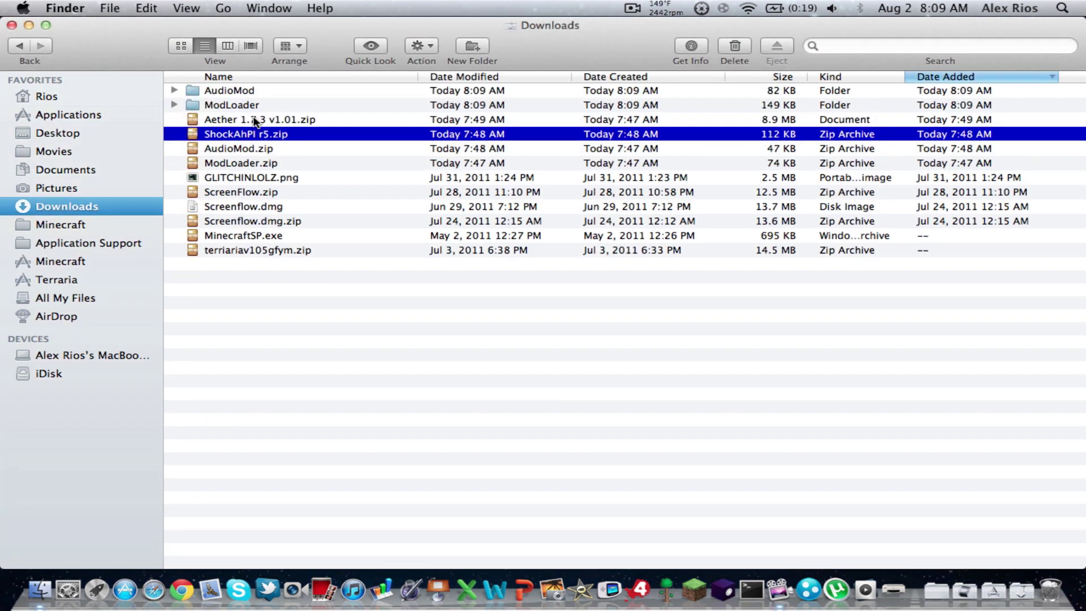
pyautogui.doubleClick(253, 132)
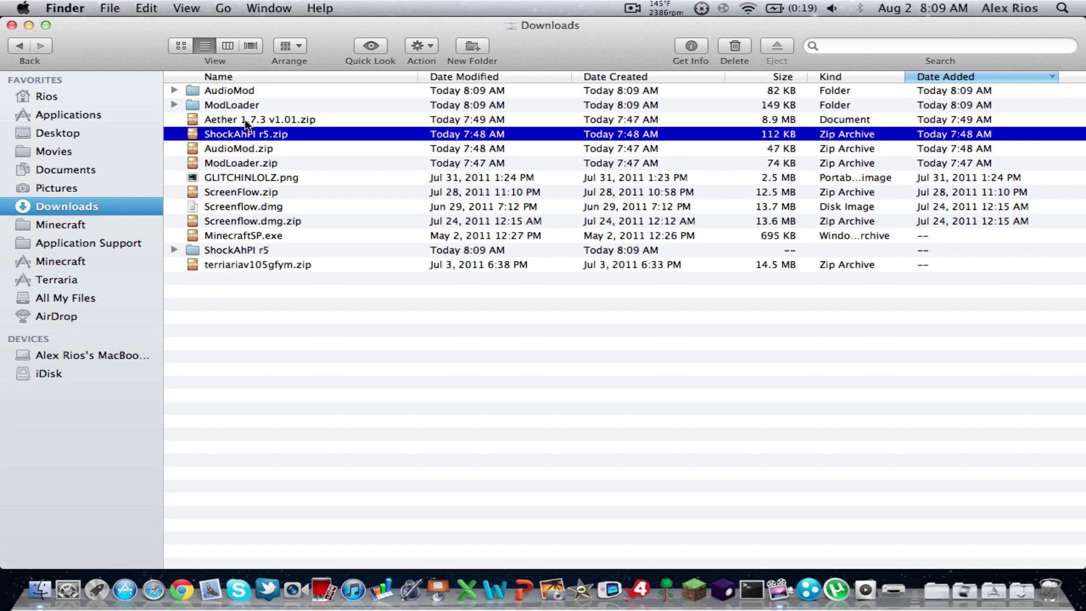
pyautogui.click(245, 119)
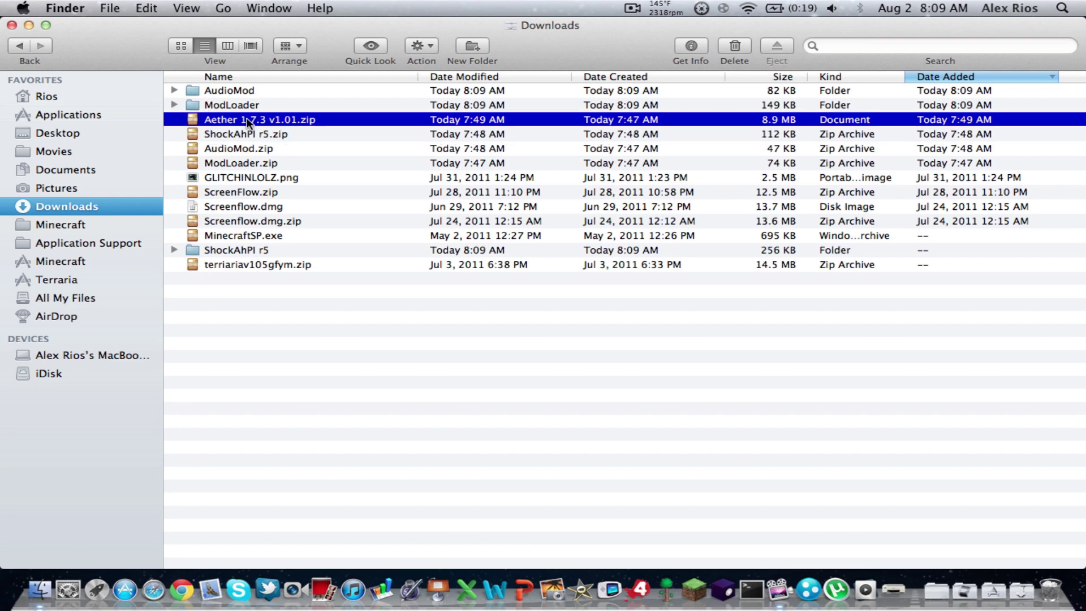
pyautogui.doubleClick(250, 134)
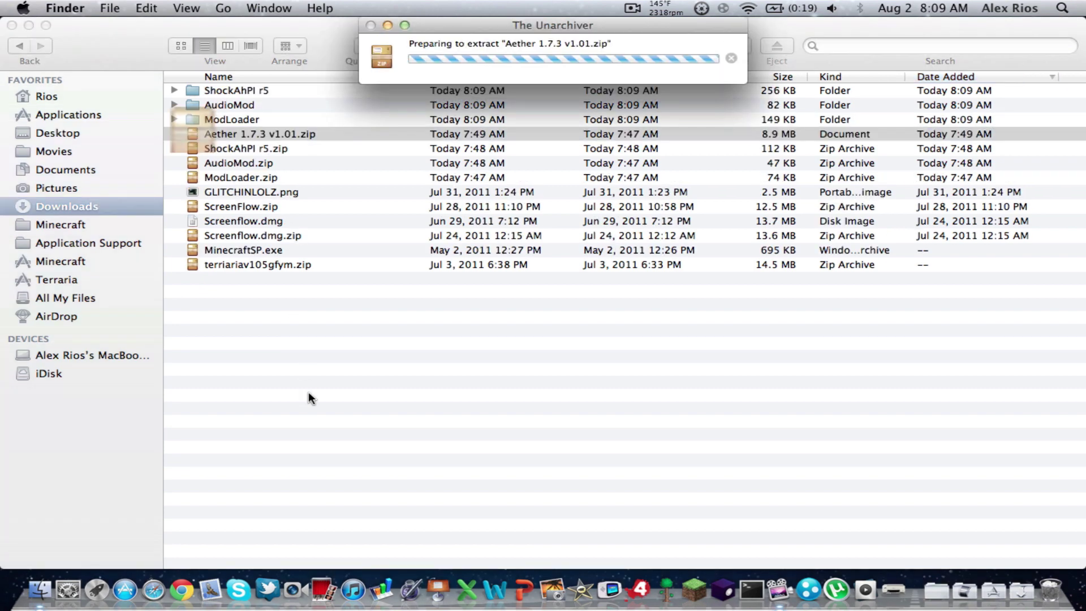
pyautogui.click(308, 391)
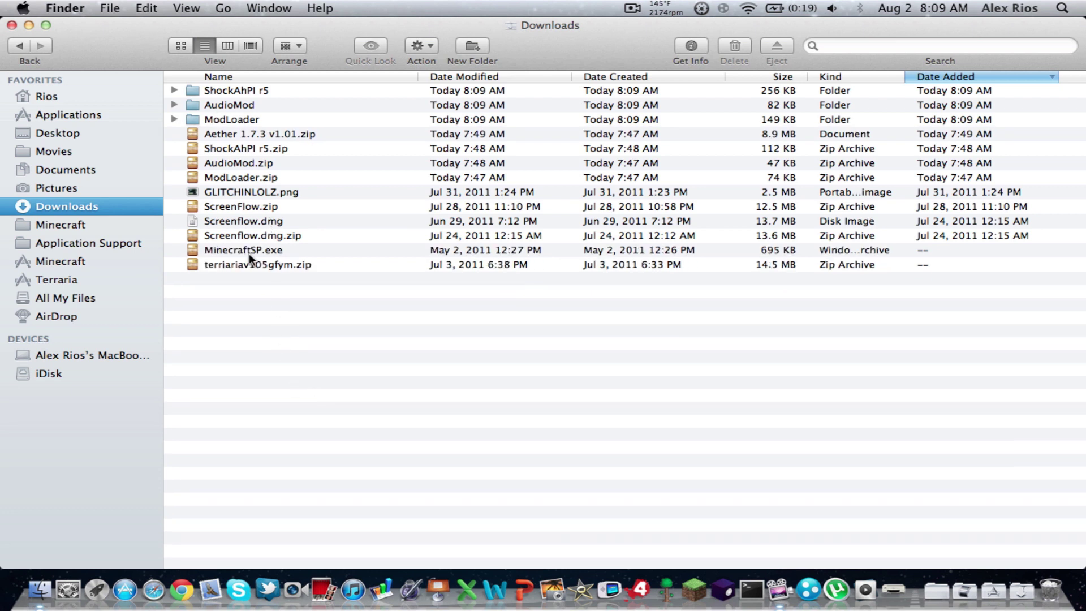
# Extract Aether 1.7.3 v1.01.zip a second time and delete the duplicate Aether 1.7.3 v1-1.01 folder
pyautogui.doubleClick(232, 133)
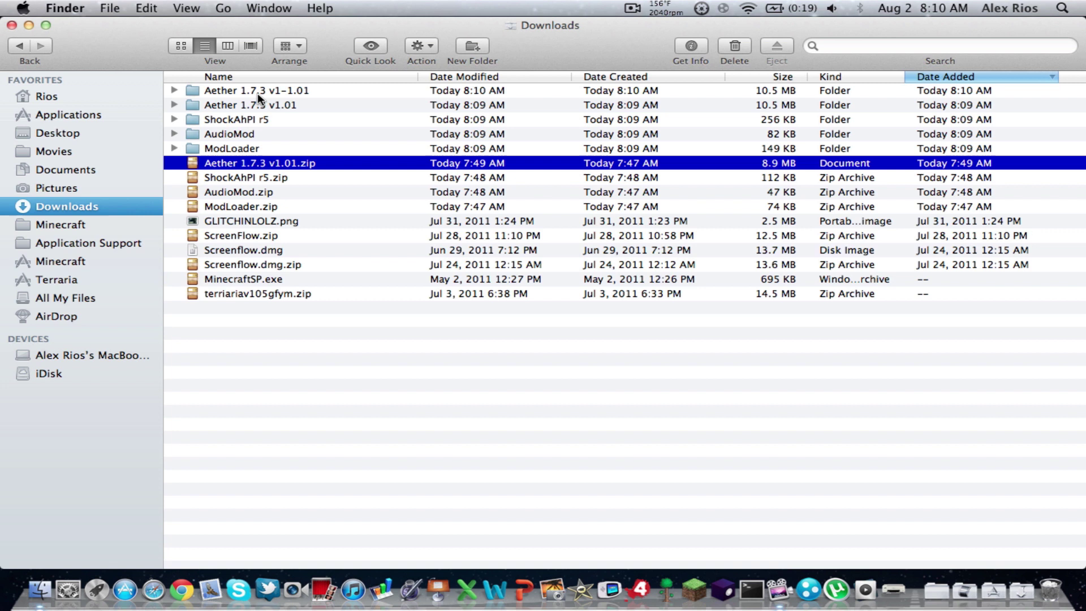
pyautogui.click(257, 92)
pyautogui.click(734, 45)
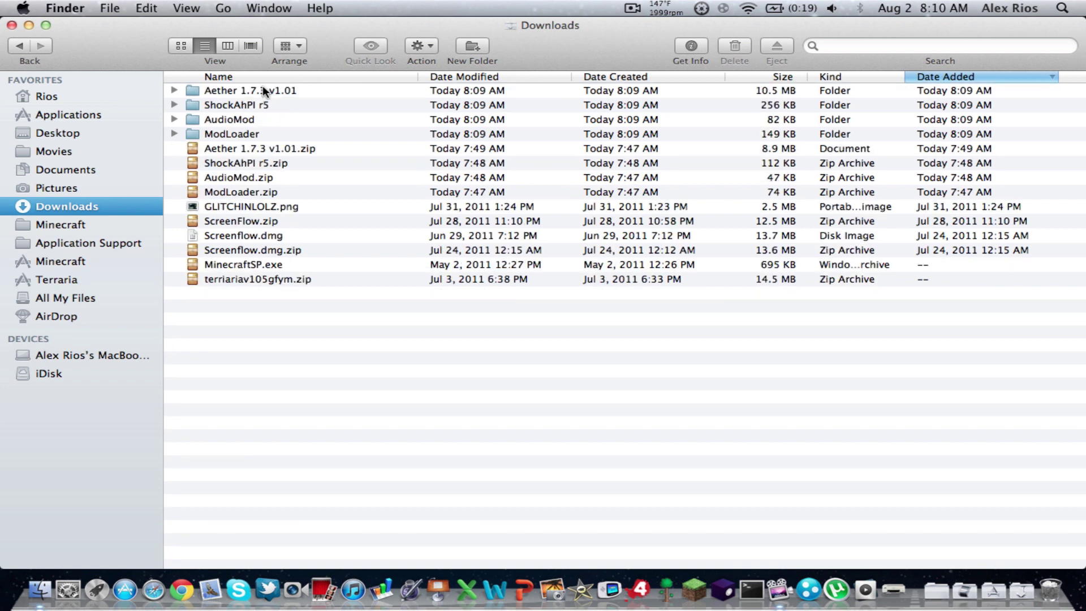
# Move the extracted Aether 1.7.3 v1.01, ShockAhPI r5, AudioMod and ModLoader folders to the Desktop and close the Downloads window
pyautogui.click(222, 133)
pyautogui.keyDown('shift'); pyautogui.click(226, 93); pyautogui.keyUp('shift')
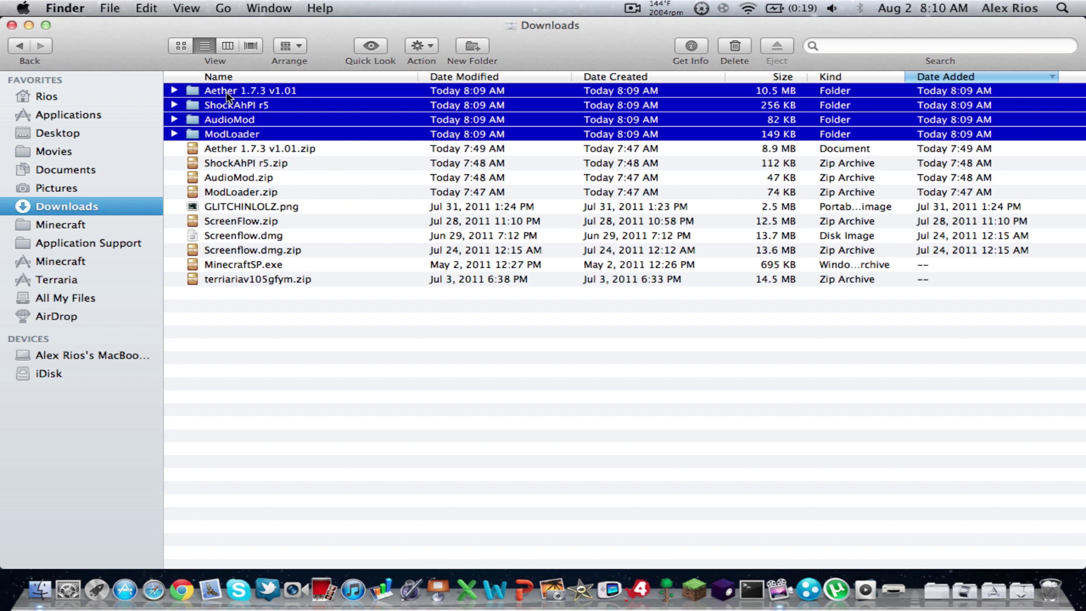
pyautogui.moveTo(243, 116); pyautogui.dragTo(63, 138)
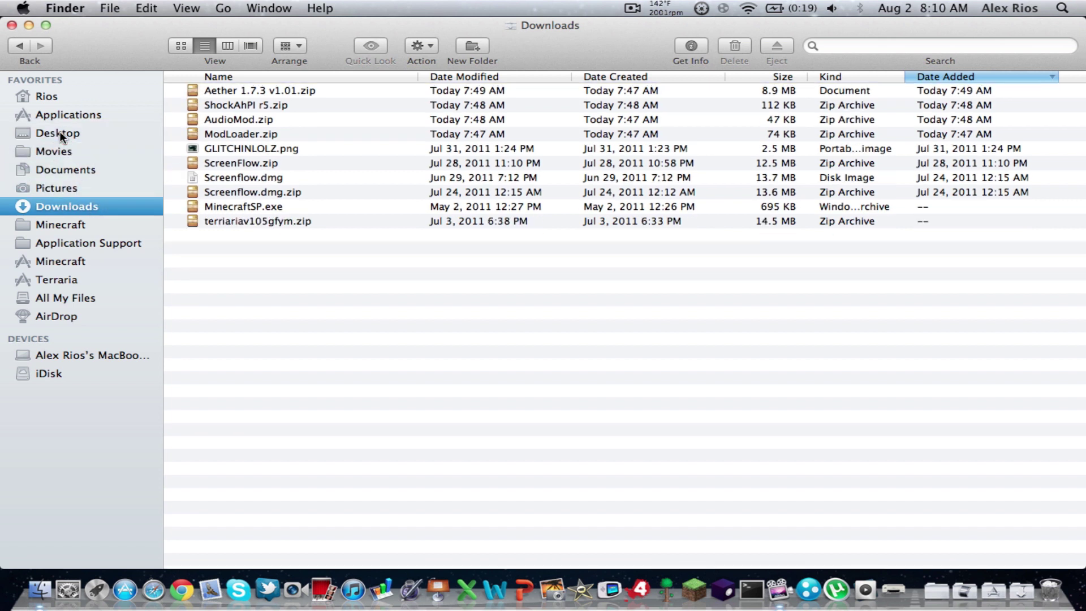
pyautogui.click(11, 25)
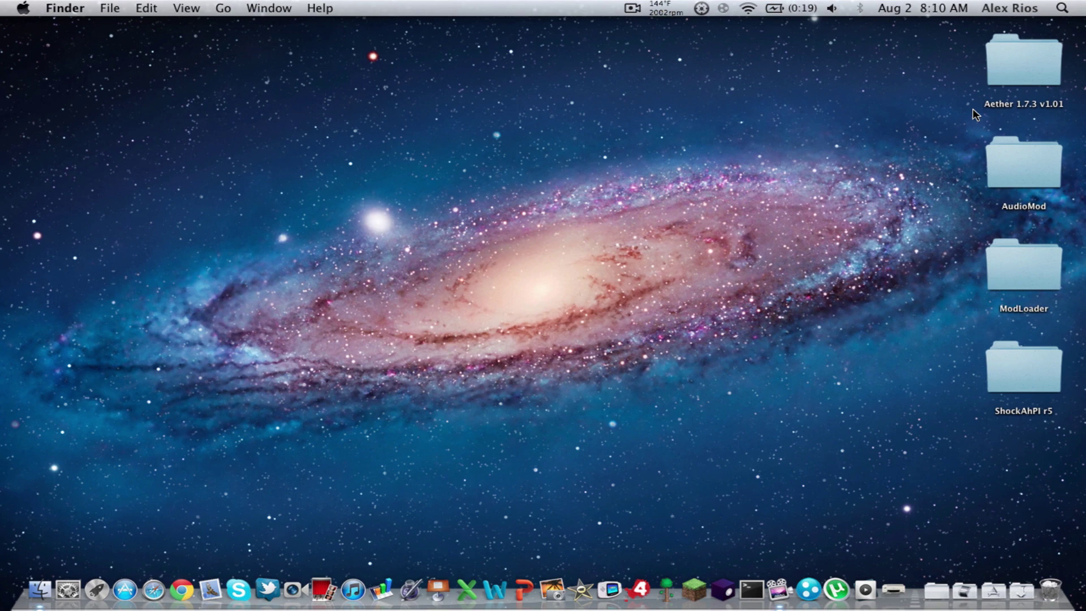
# Open a new Finder window and go to the folder ~/Library
pyautogui.click(39, 582)
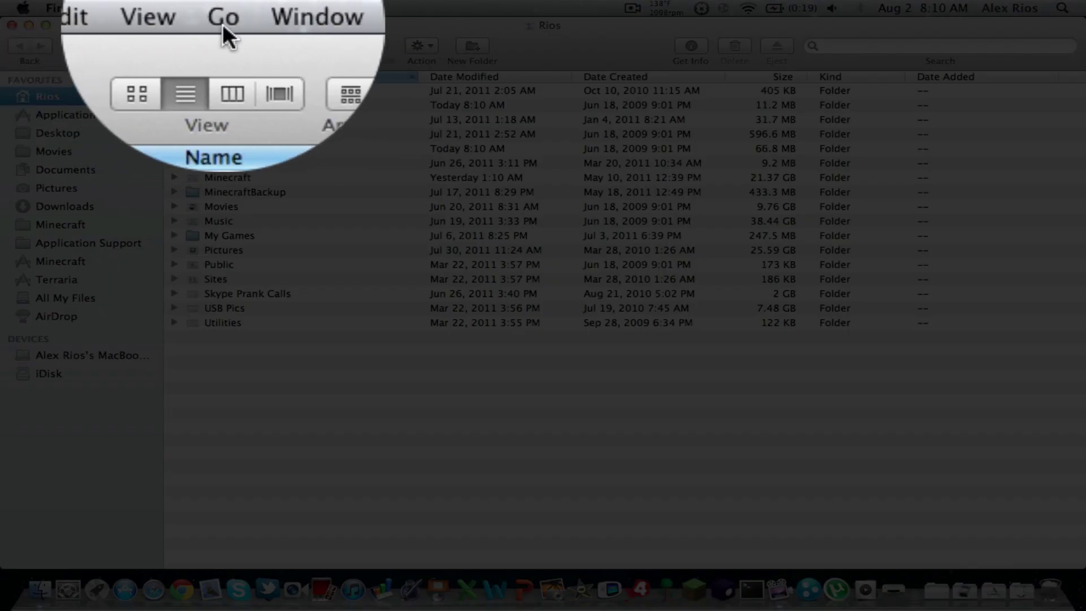
pyautogui.click(222, 22)
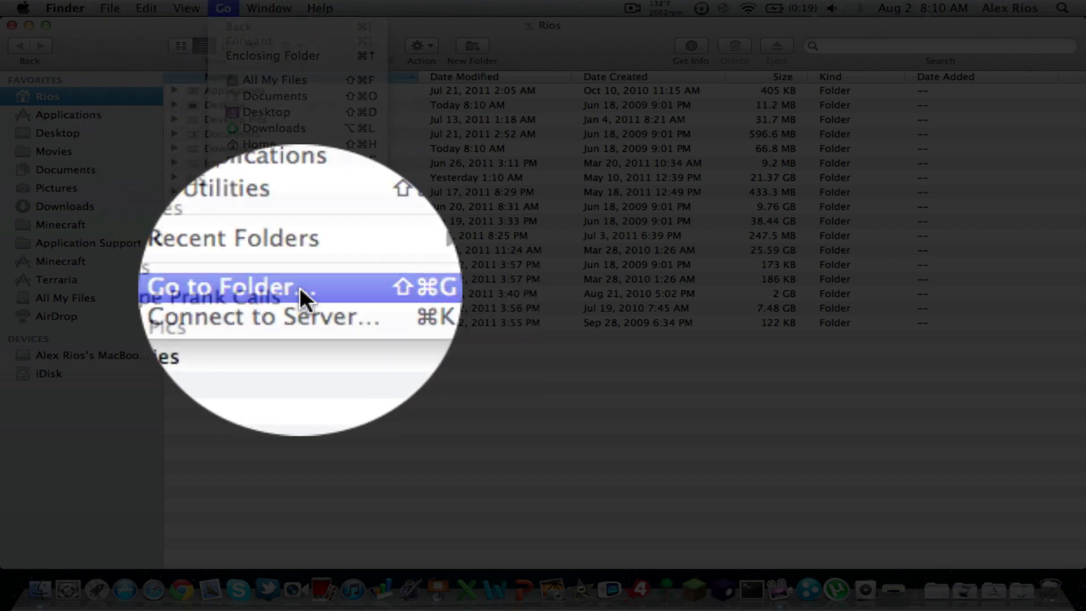
pyautogui.click(300, 286)
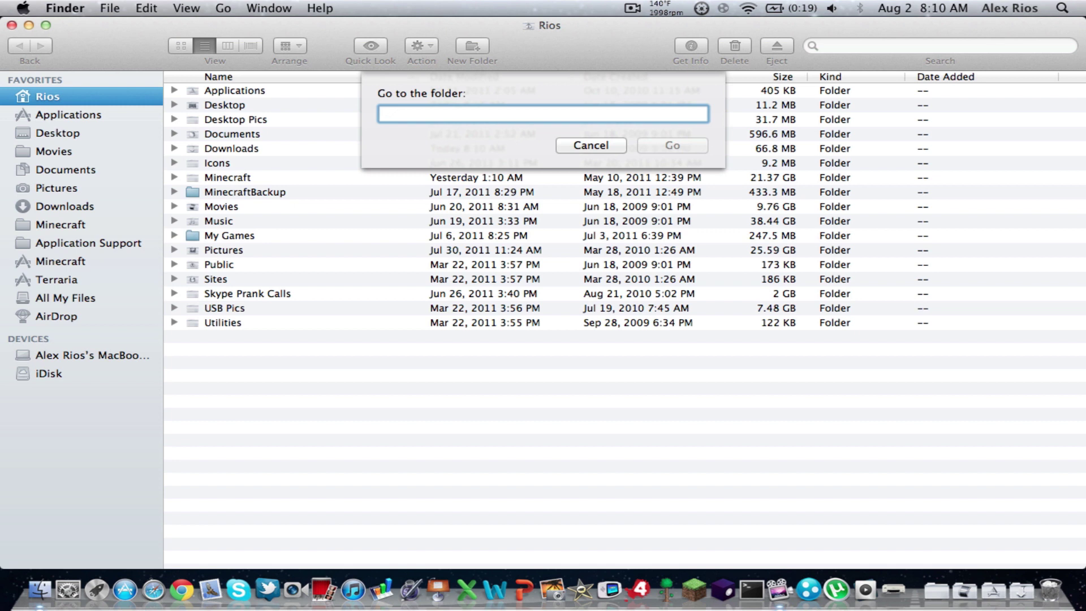
pyautogui.write('~')
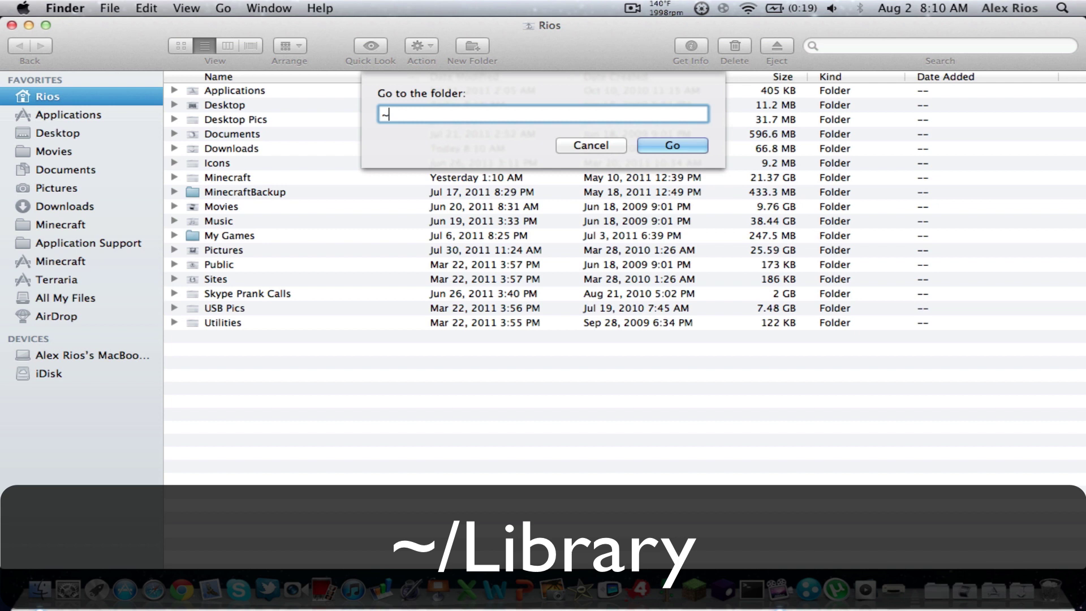
pyautogui.write('/Library')
pyautogui.click(671, 145)
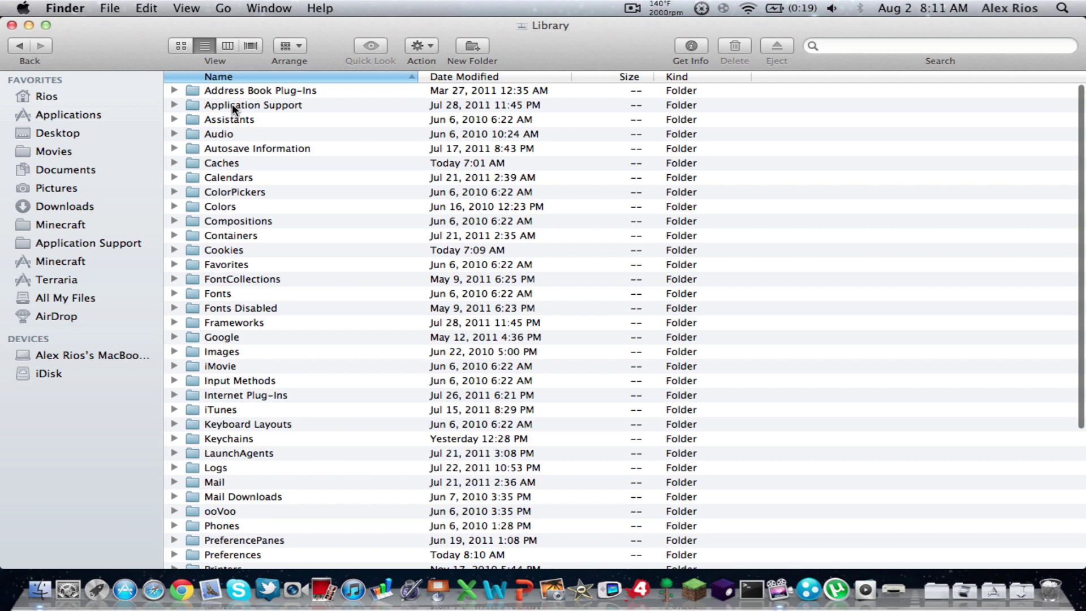
# From the Library folder, open Application Support, its minecraft folder and the bin folder inside
pyautogui.doubleClick(265, 108)
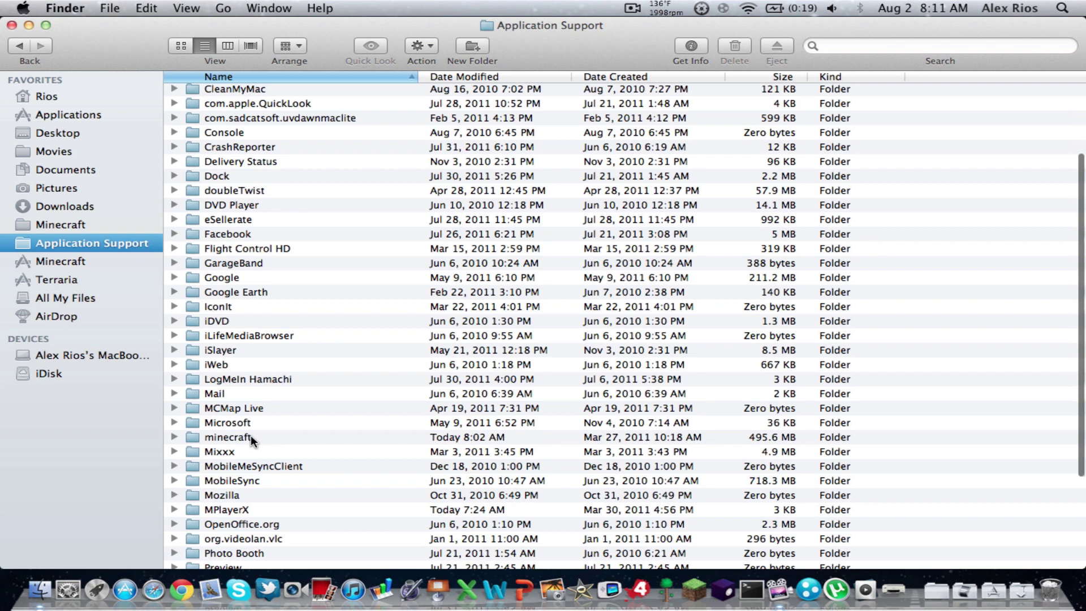
pyautogui.doubleClick(225, 438)
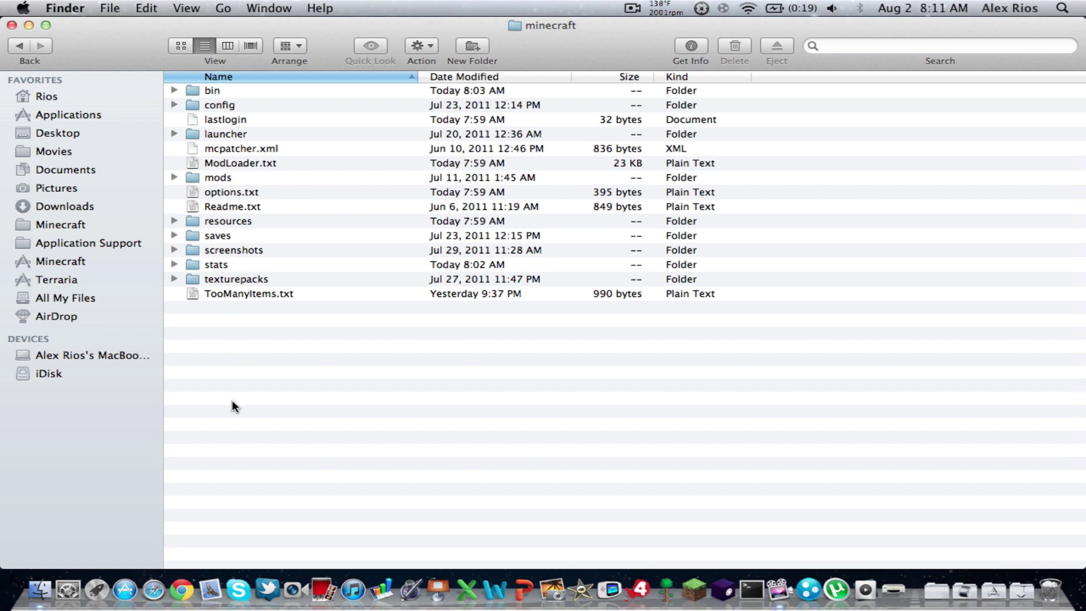
pyautogui.doubleClick(225, 91)
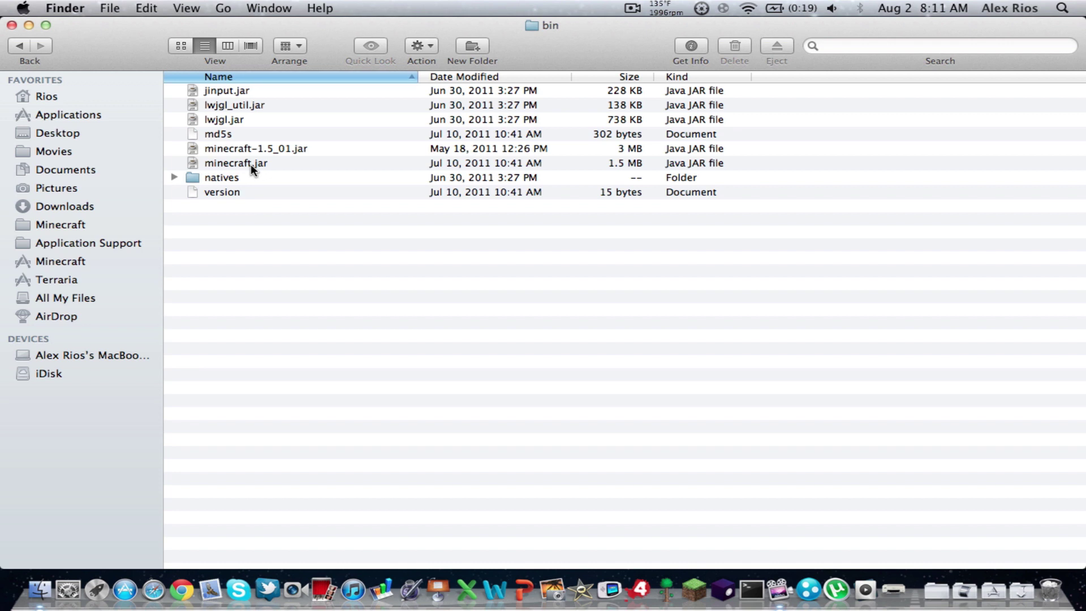
# Extract minecraft.jar in the bin folder with The Unarchiver
pyautogui.click(251, 163)
pyautogui.rightClick(251, 163)
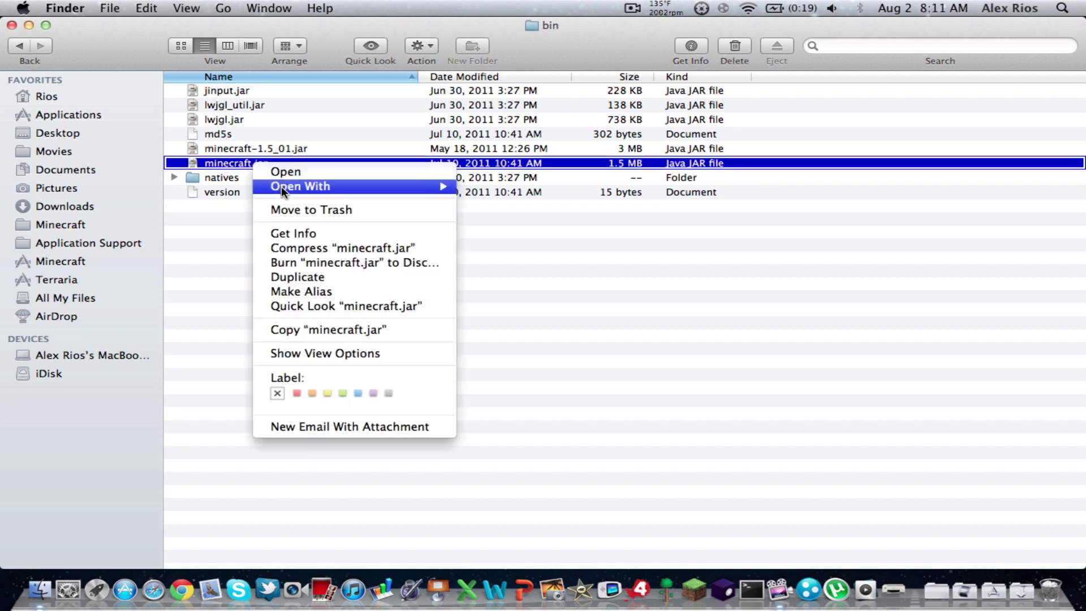
pyautogui.moveTo(325, 191)
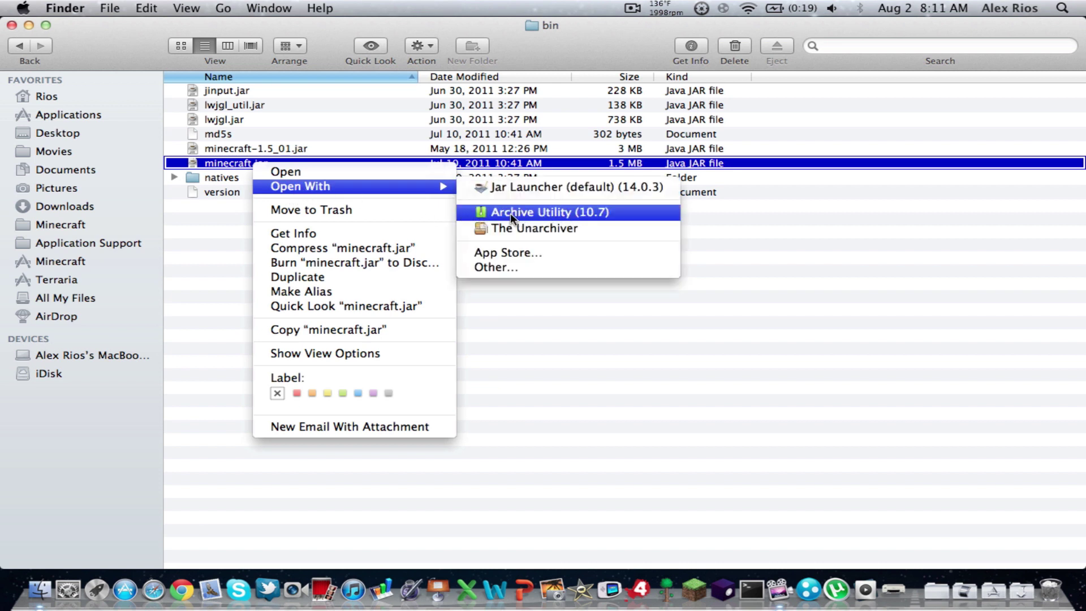
pyautogui.click(572, 228)
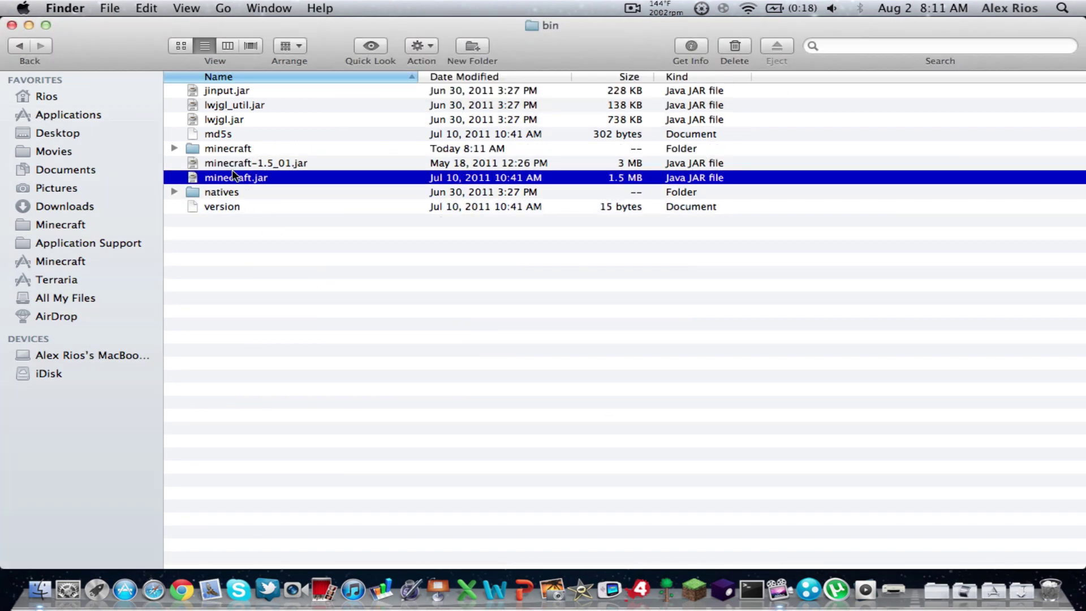
pyautogui.rightClick(238, 177)
pyautogui.moveTo(369, 201)
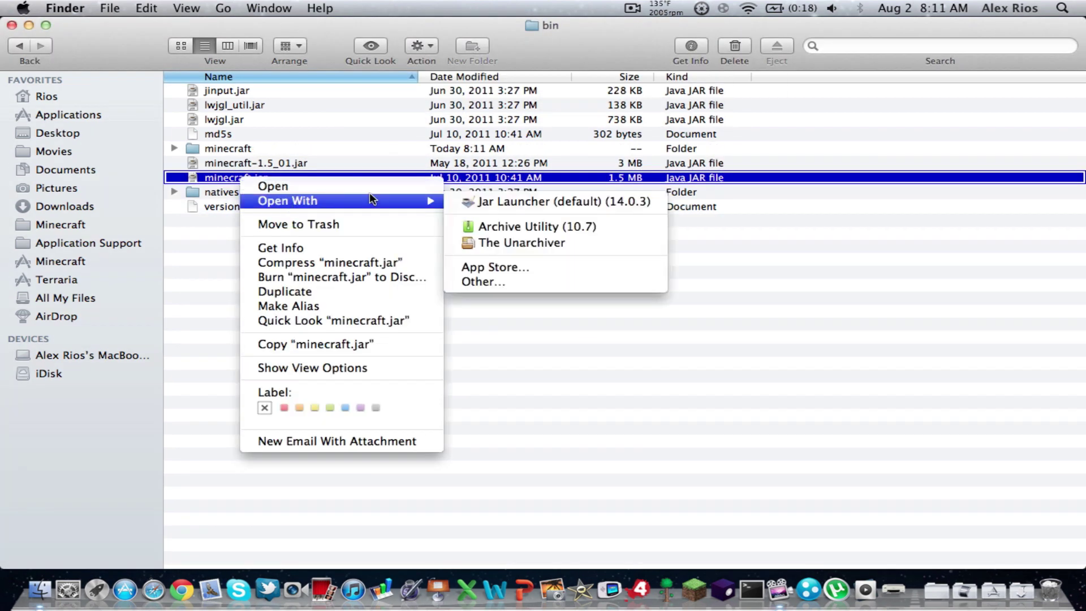
pyautogui.click(209, 297)
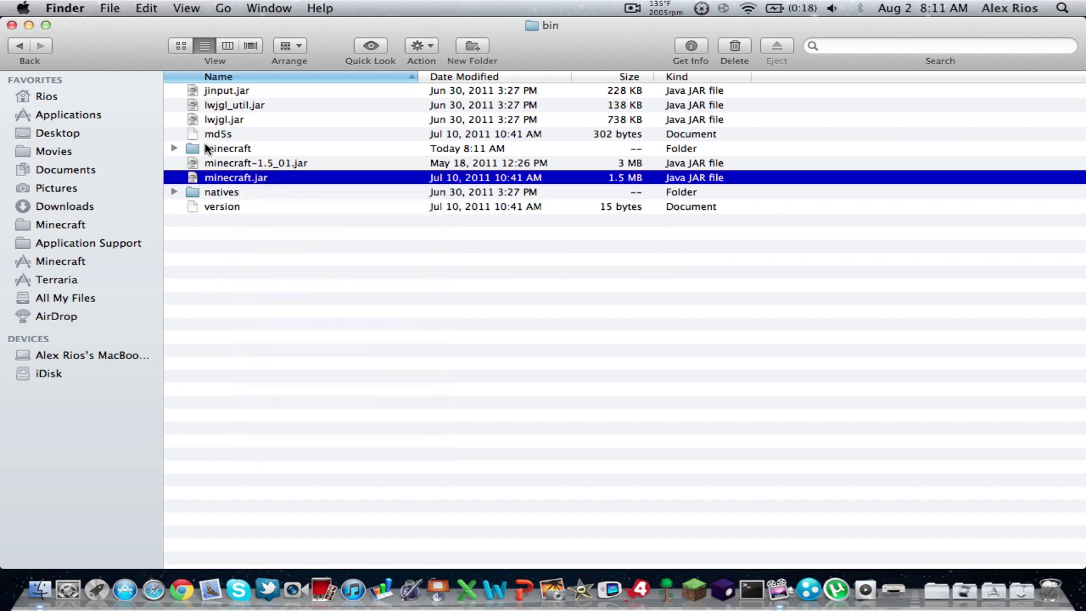
pyautogui.click(220, 149)
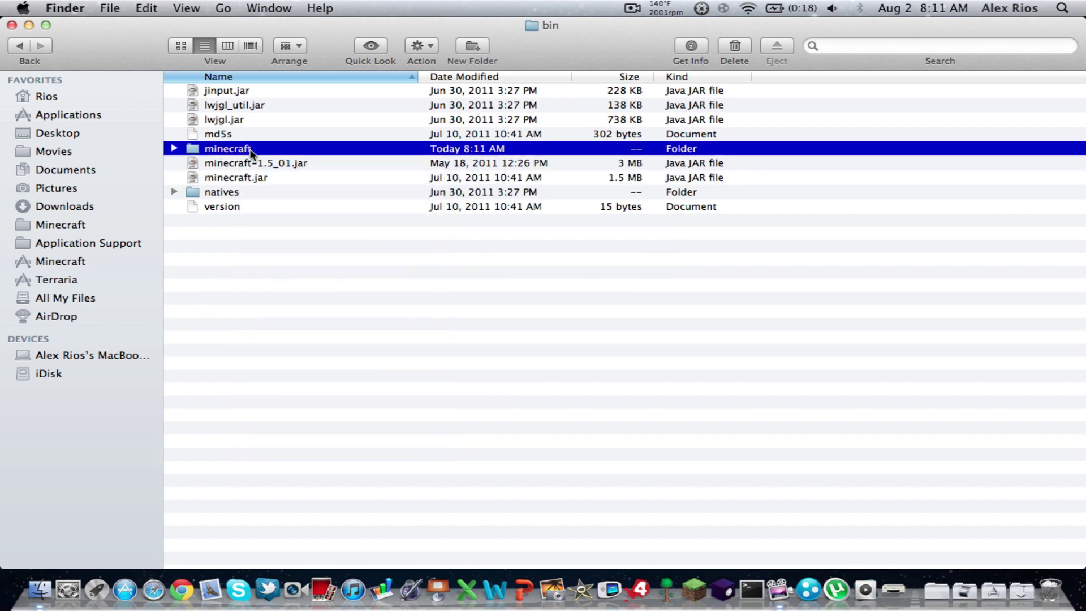
# Rename the original minecraft.jar file in the bin folder as minecraftbackup.jar
pyautogui.click(255, 178)
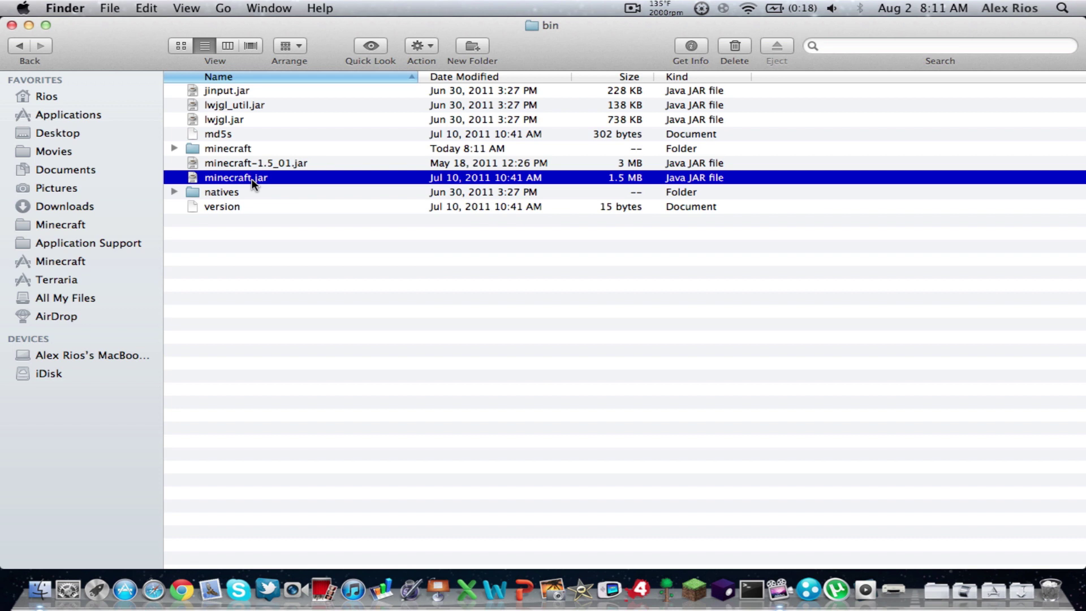
pyautogui.click(253, 180)
pyautogui.click(251, 180)
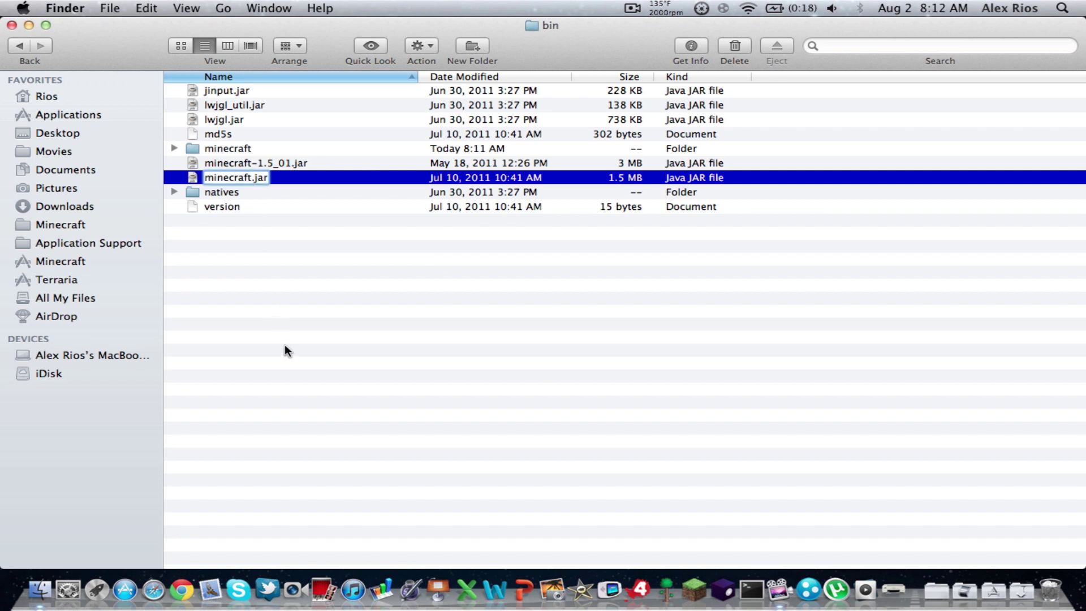
pyautogui.write('bad')
pyautogui.press('BackSpace')
pyautogui.press('BackSpace')
pyautogui.press('BackSpace')
pyautogui.click(315, 400)
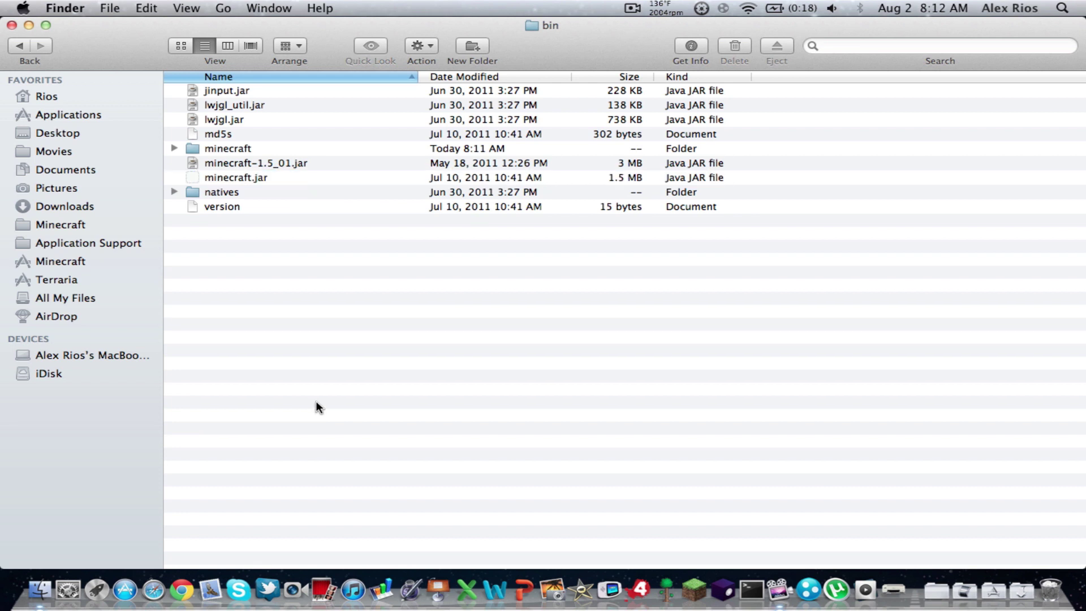
# Rename the extracted minecraft folder in bin as minecraft.jar, accepting the added .jar extension
pyautogui.click(235, 146)
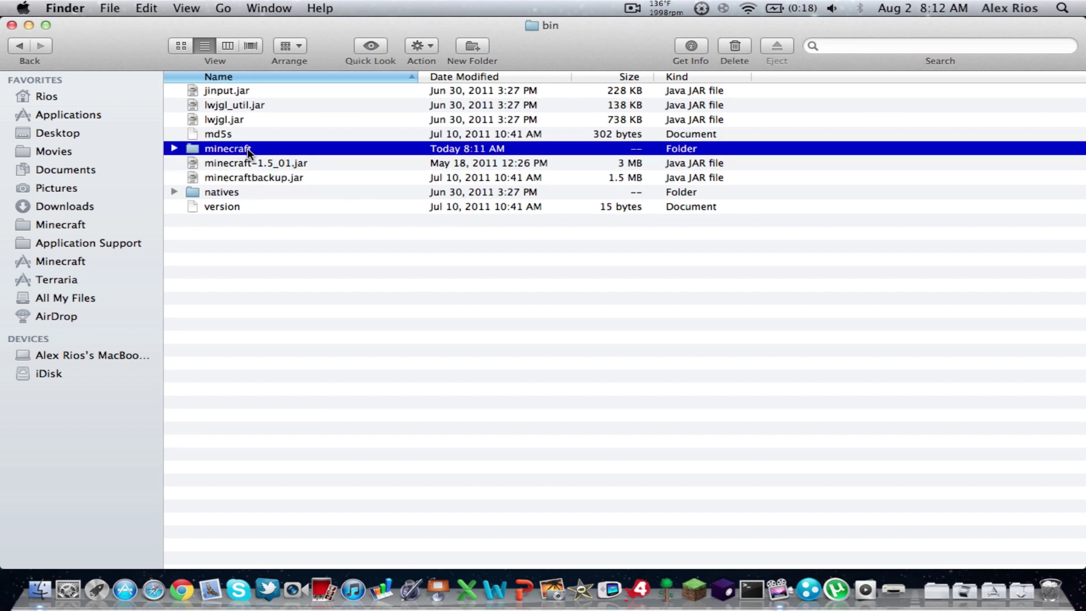
pyautogui.press('Return')
pyautogui.click(249, 149)
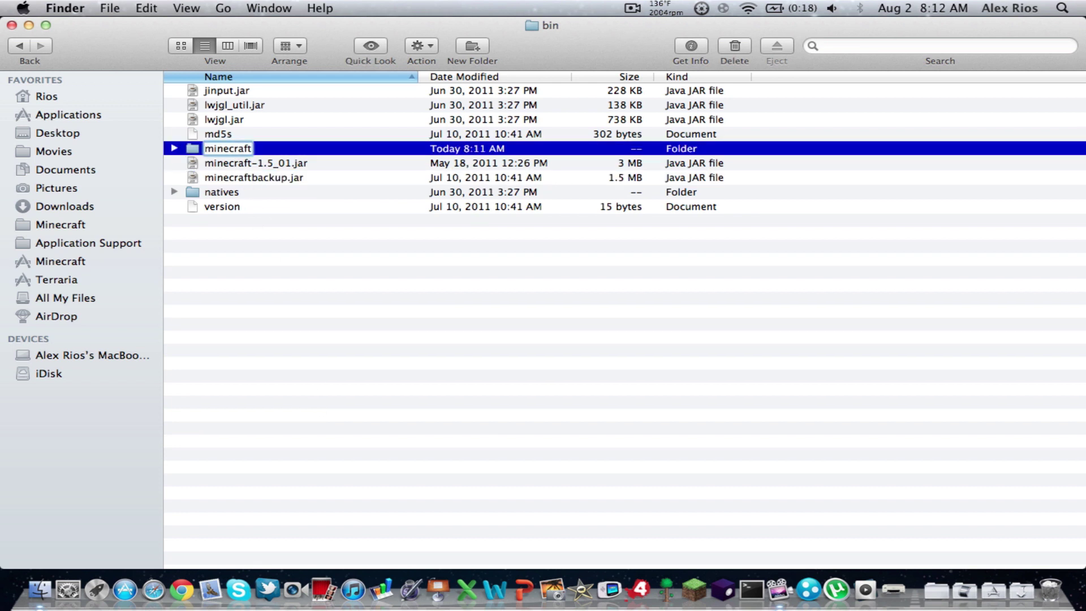
pyautogui.write('.jar')
pyautogui.press('Return')
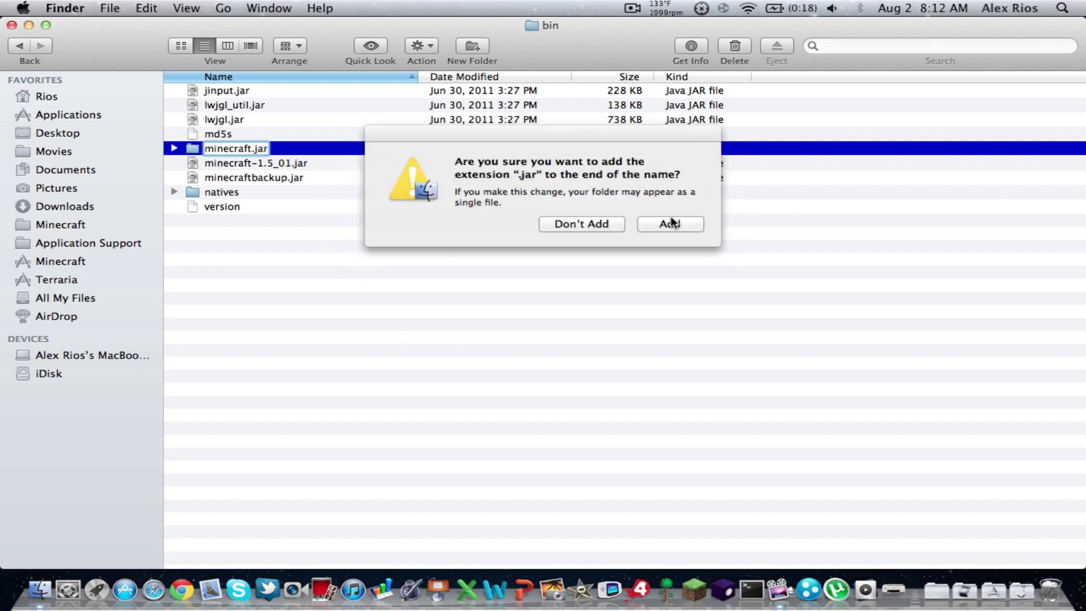
pyautogui.click(673, 222)
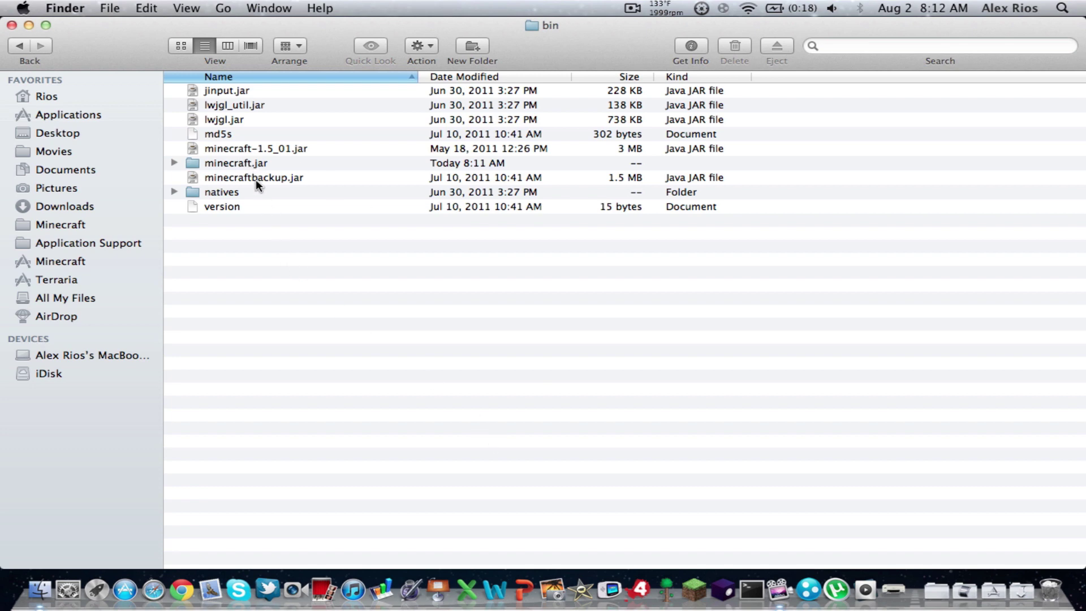
# Delete all files from the META-INF folder inside the minecraft.jar folder and return to the minecraft.jar folder's file list
pyautogui.doubleClick(244, 163)
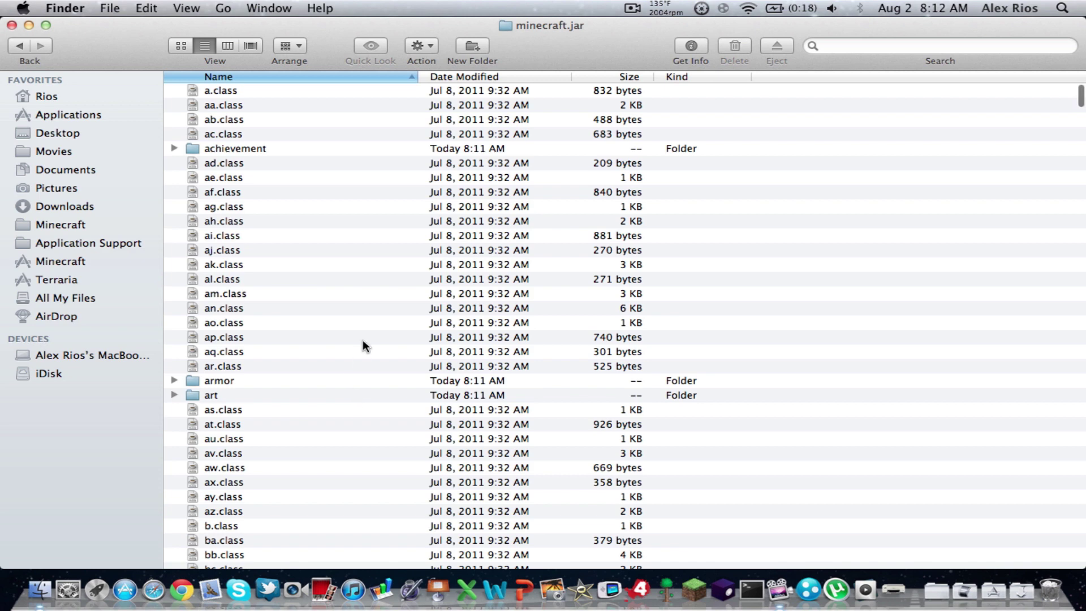
pyautogui.scroll(-10, 390, 356)
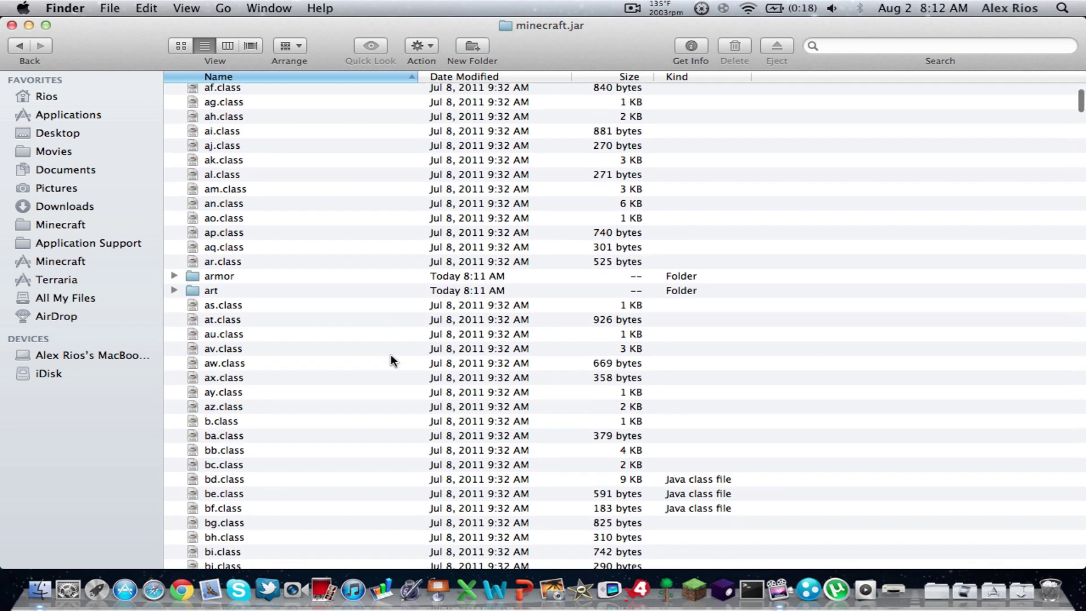
pyautogui.press('m')
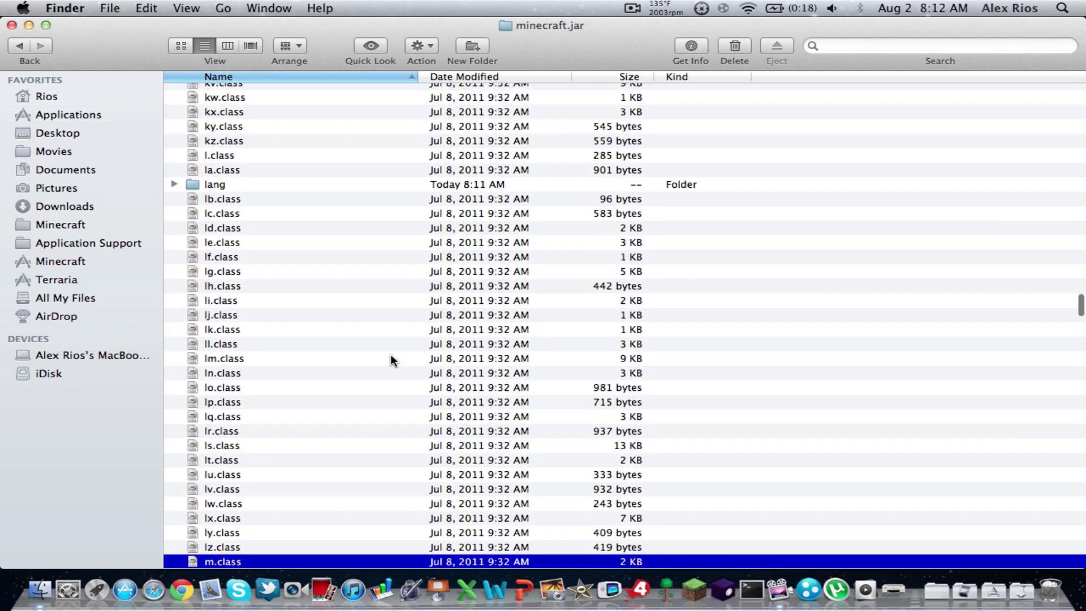
pyautogui.scroll(-8, 390, 354)
pyautogui.scroll(3, 296, 327)
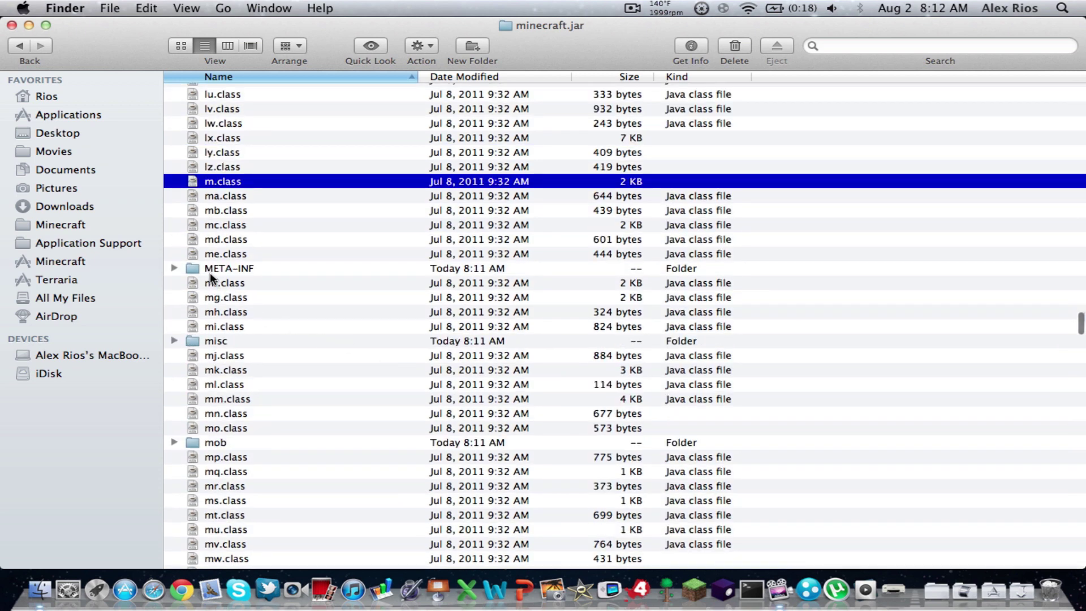
pyautogui.doubleClick(251, 268)
pyautogui.press('super+a')
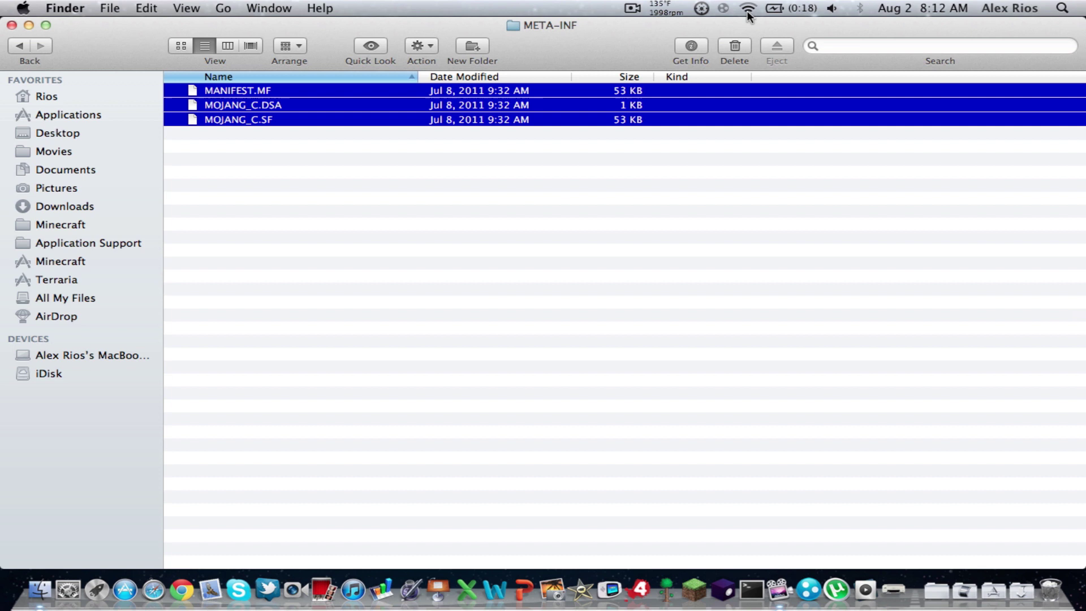
pyautogui.click(745, 43)
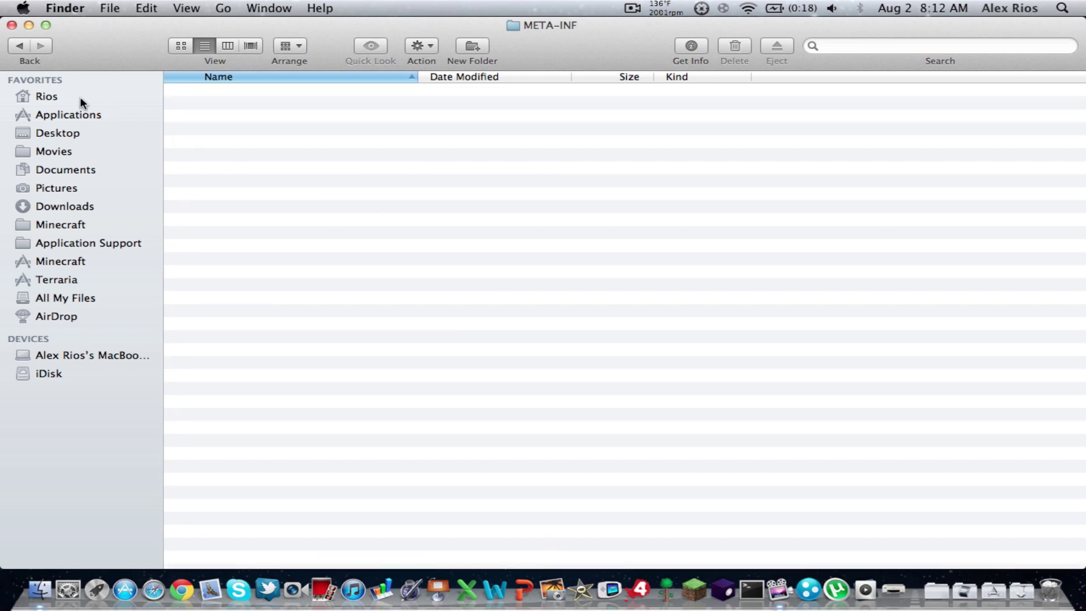
pyautogui.click(15, 51)
pyautogui.scroll(1, 310, 253)
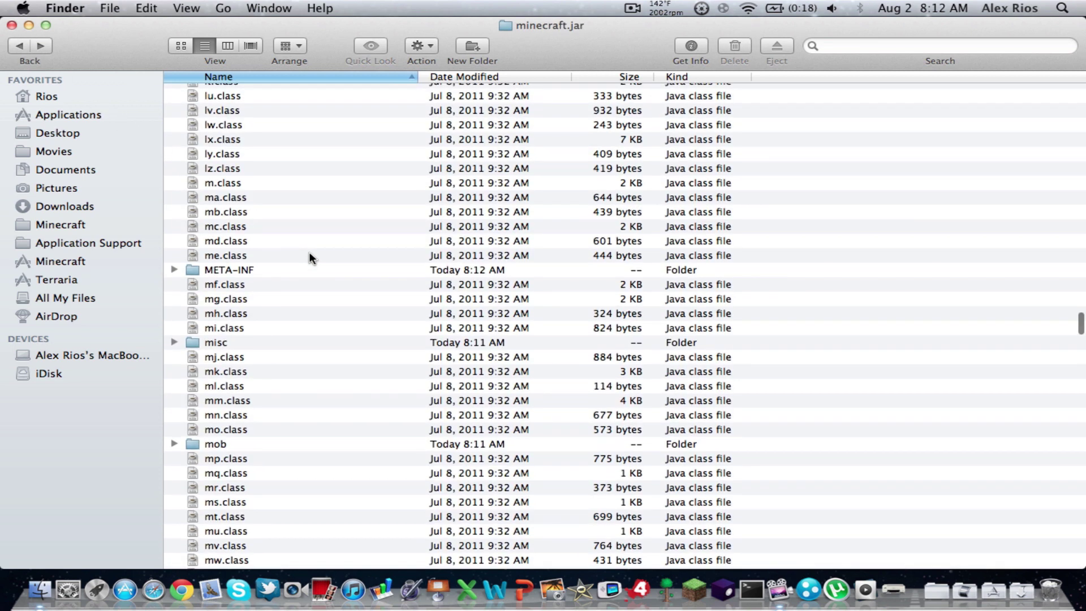
pyautogui.scroll(15, 376, 175)
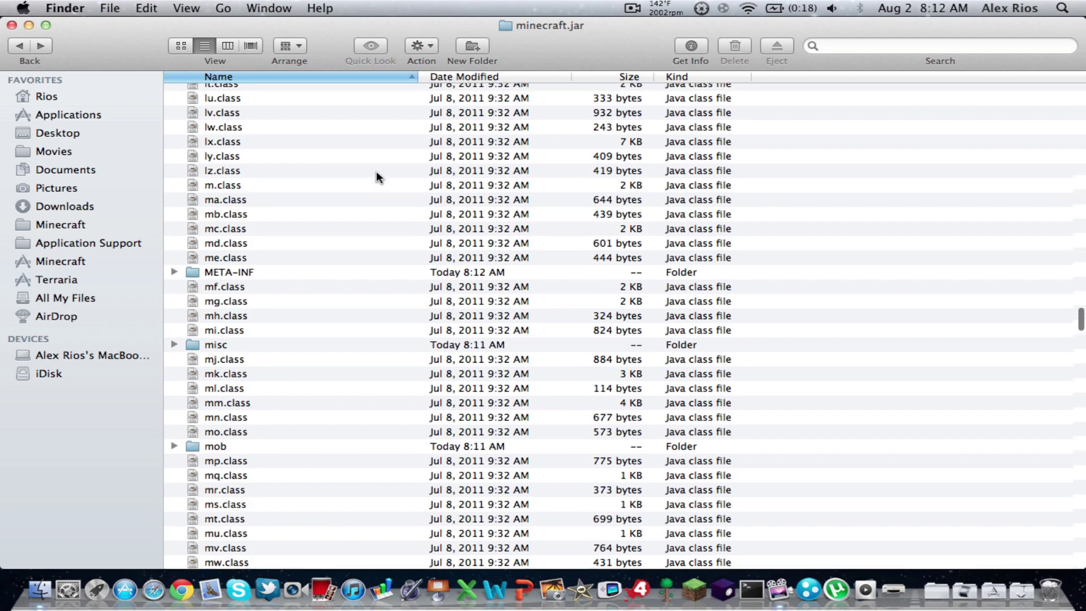
pyautogui.scroll(15, 376, 172)
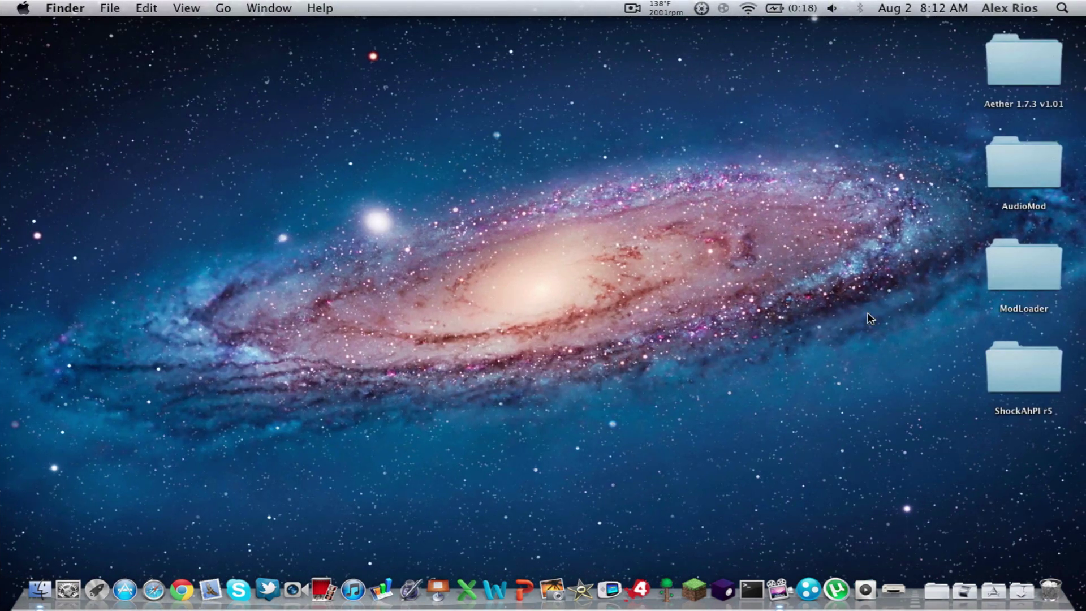
# Open the ModLoader folder on the desktop and copy all of its class files
pyautogui.doubleClick(1017, 276)
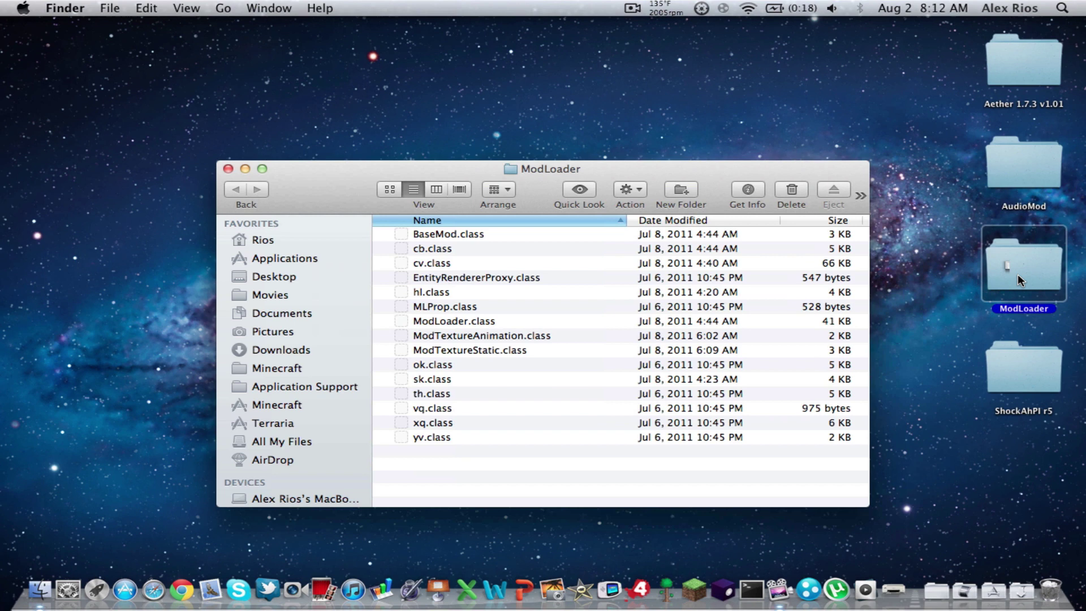
pyautogui.moveTo(334, 183); pyautogui.dragTo(305, 115)
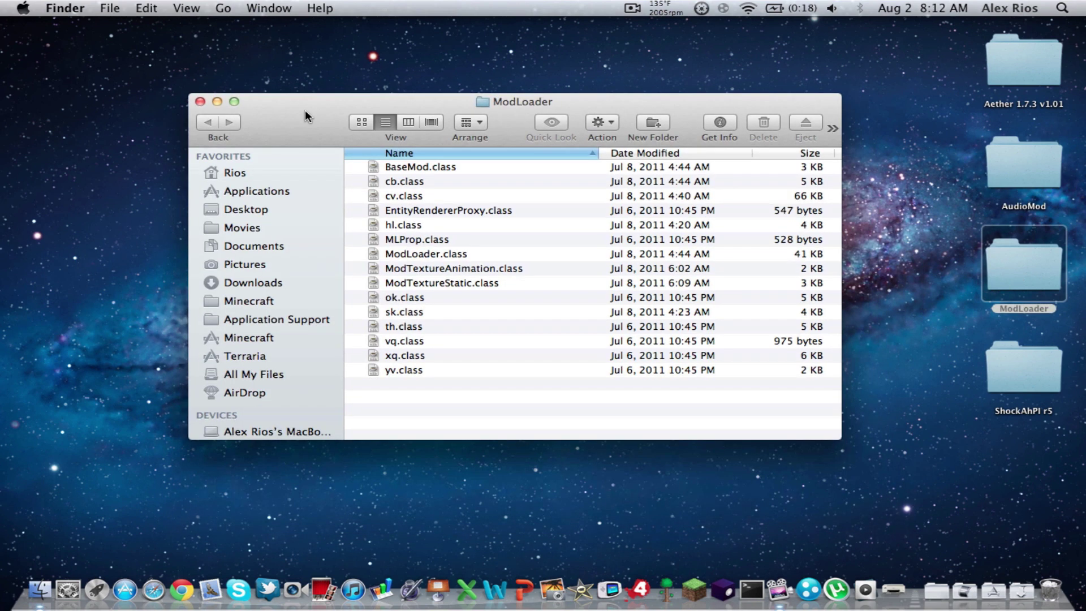
pyautogui.moveTo(445, 413); pyautogui.dragTo(447, 100)
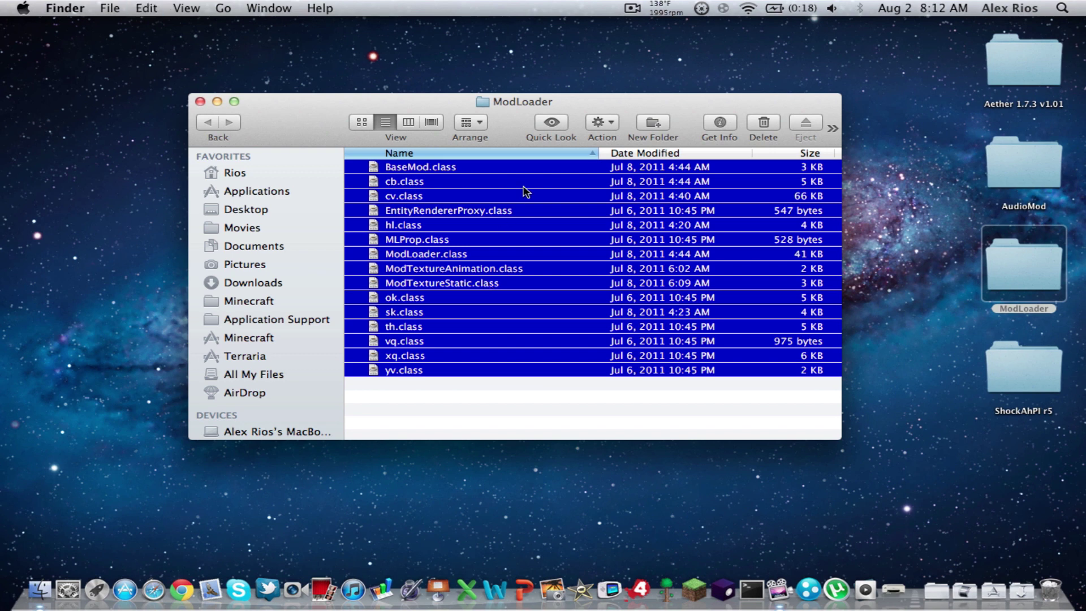
pyautogui.click(603, 122)
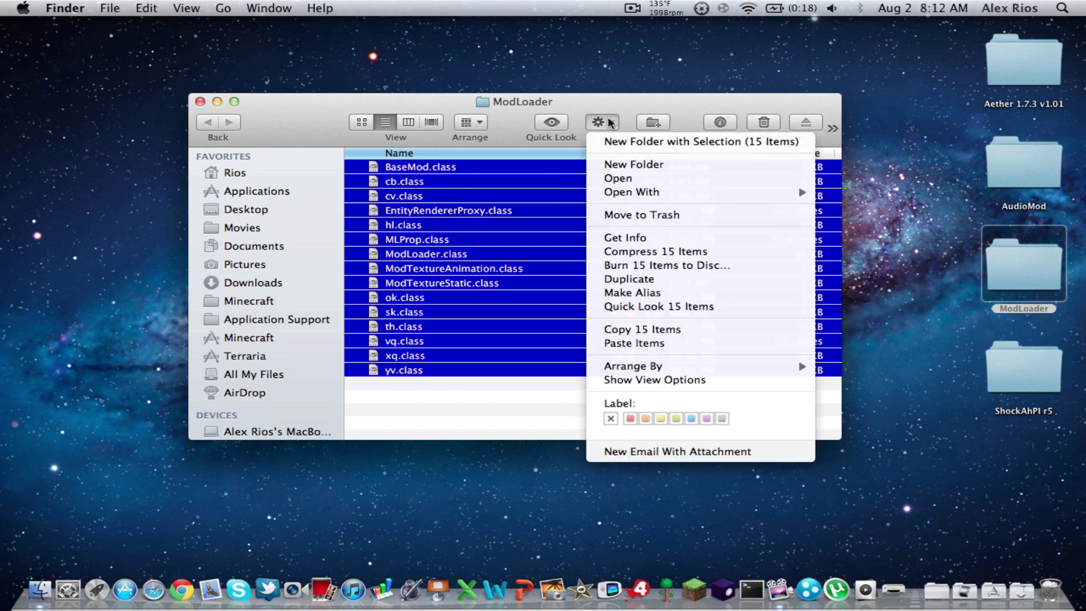
pyautogui.click(538, 269)
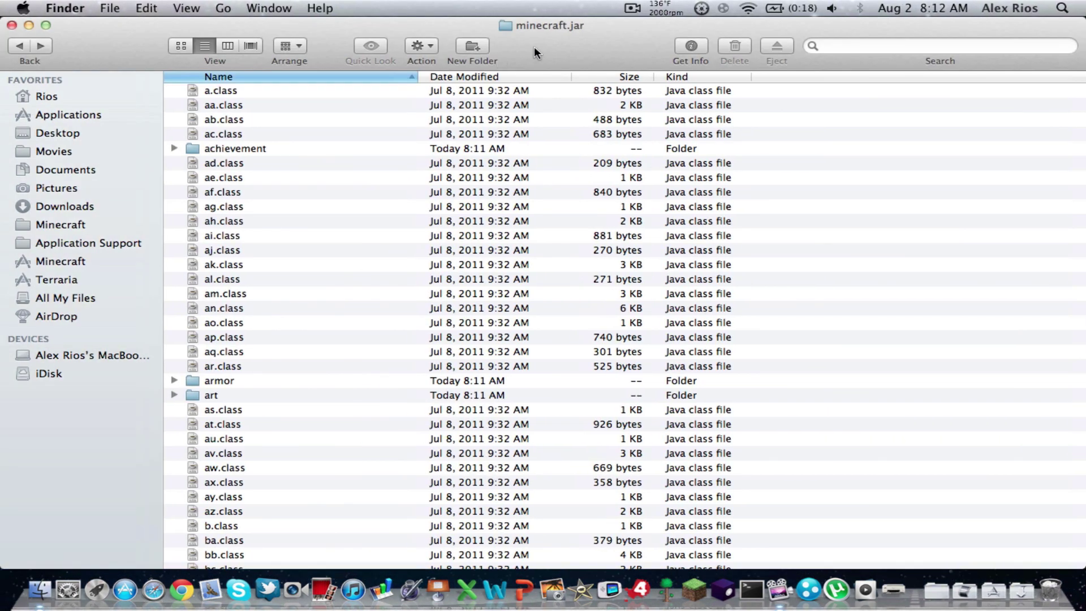
# Paste the ModLoader files into the minecraft.jar folder, replacing all existing files of the same name
pyautogui.click(427, 48)
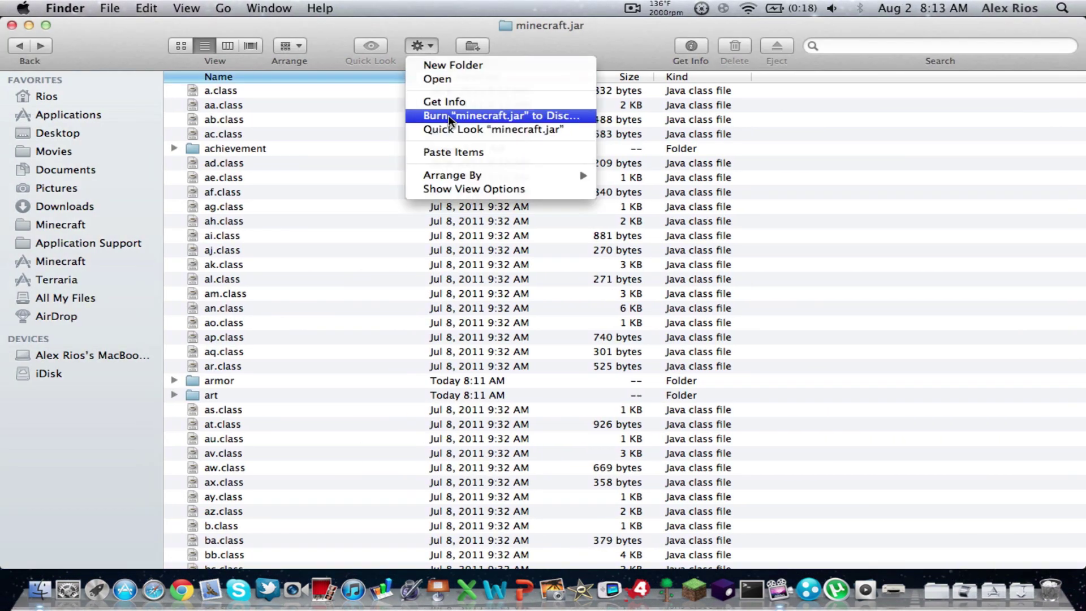
pyautogui.click(464, 152)
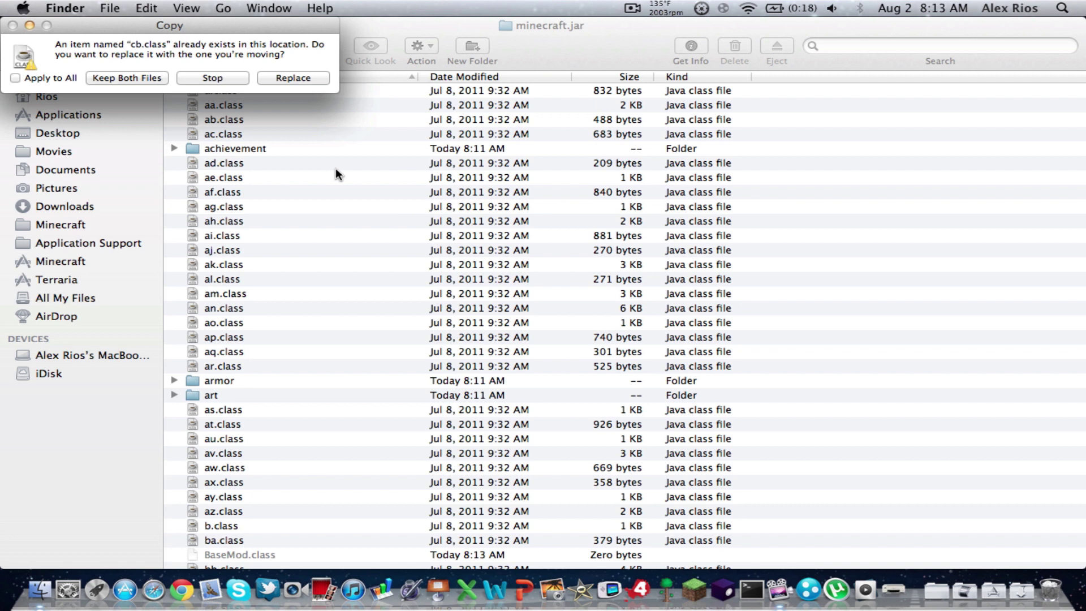
pyautogui.click(52, 76)
pyautogui.click(277, 78)
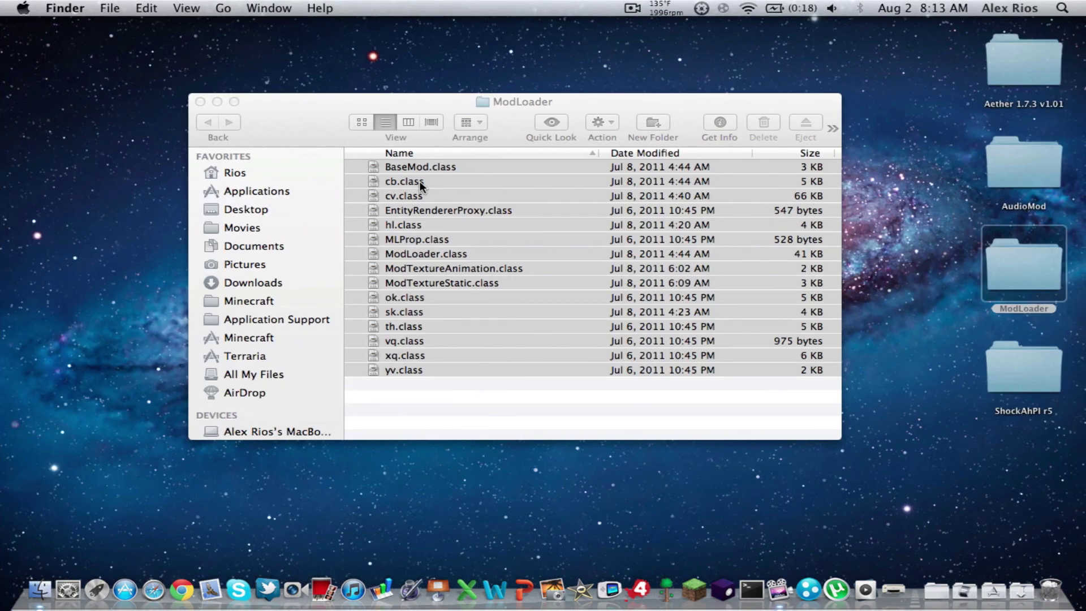
# Check the pasted ModLoader files in the minecraft.jar folder and close the ModLoader folder window
pyautogui.press('super+a')
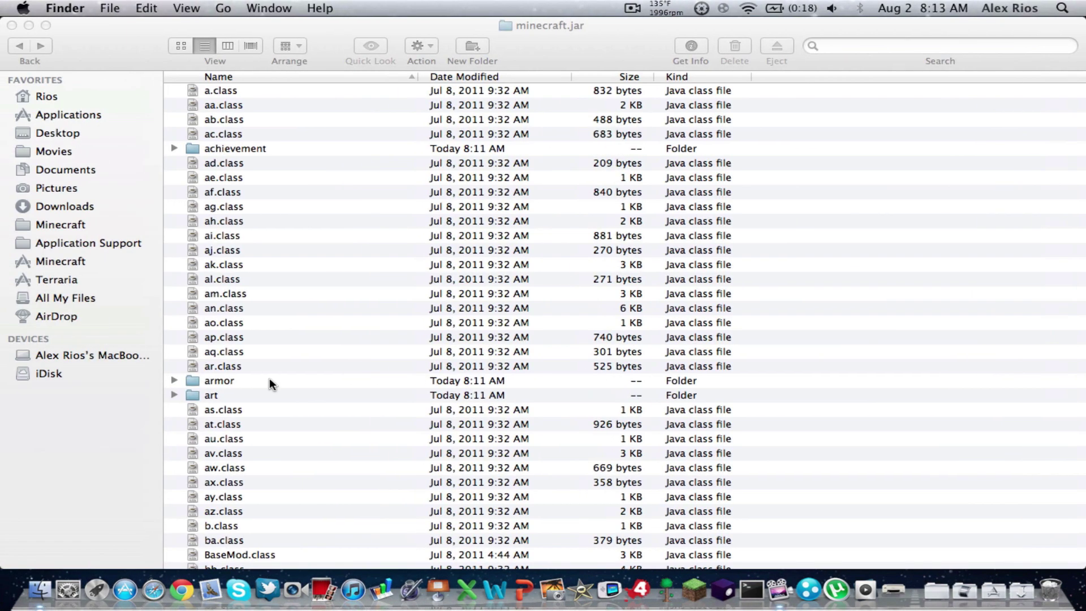
pyautogui.scroll(-5, 269, 378)
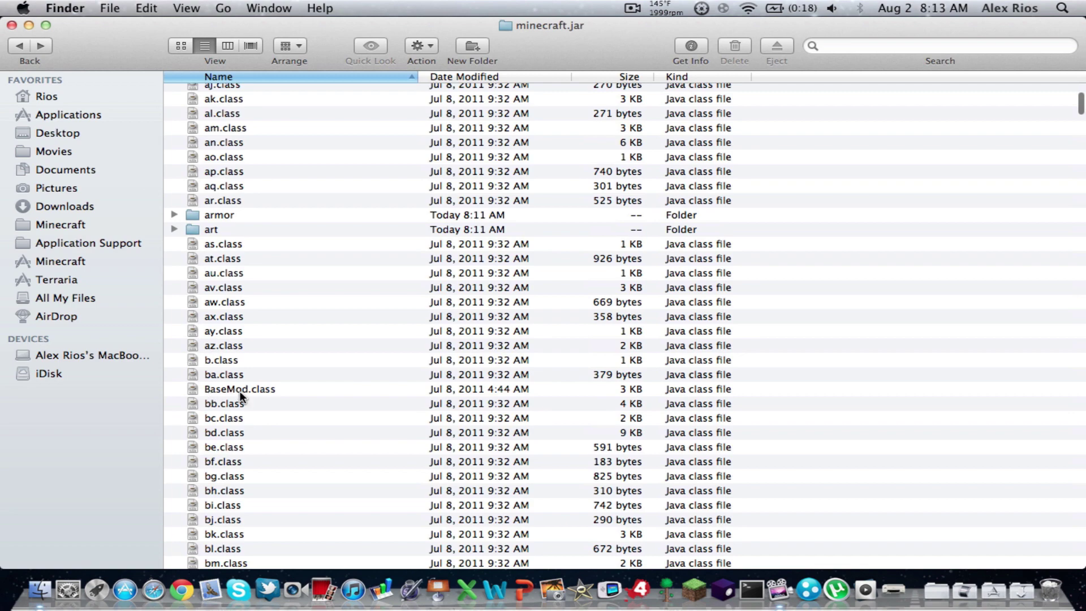
pyautogui.scroll(5, 335, 218)
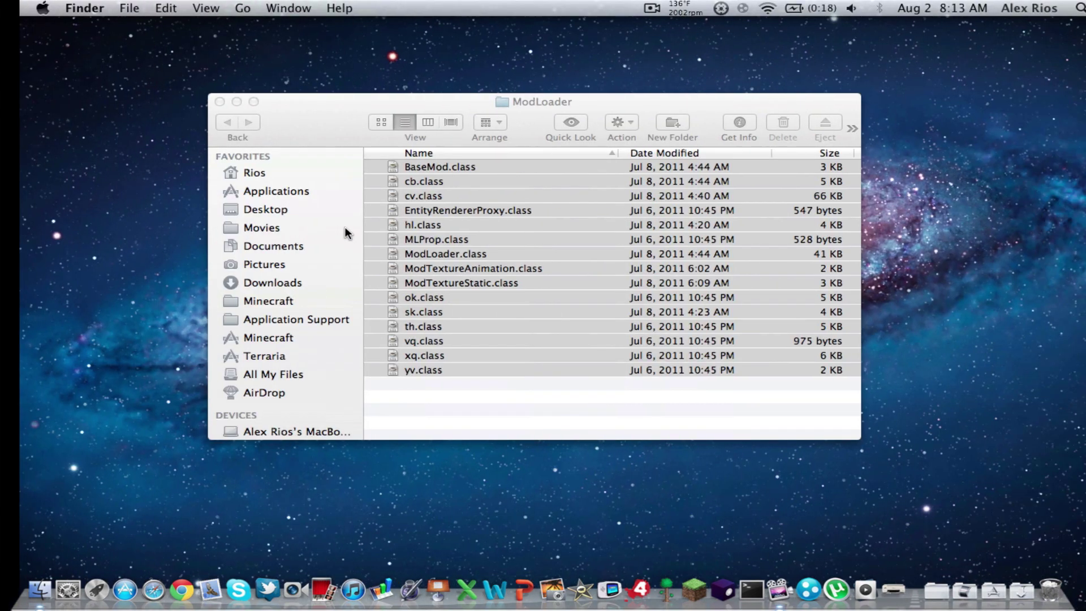
pyautogui.click(305, 134)
pyautogui.click(200, 101)
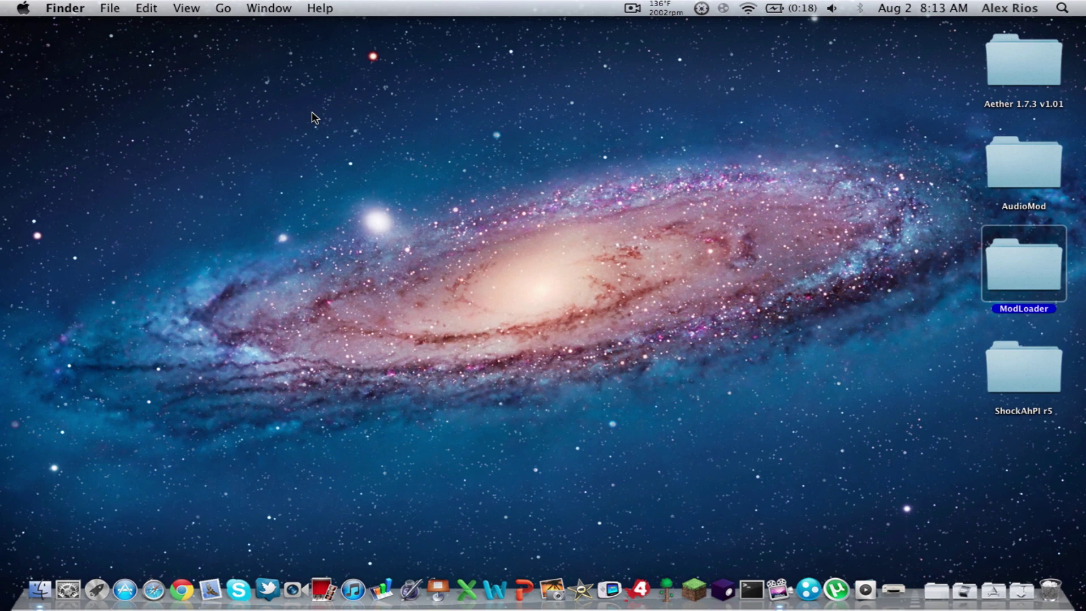
pyautogui.click(776, 206)
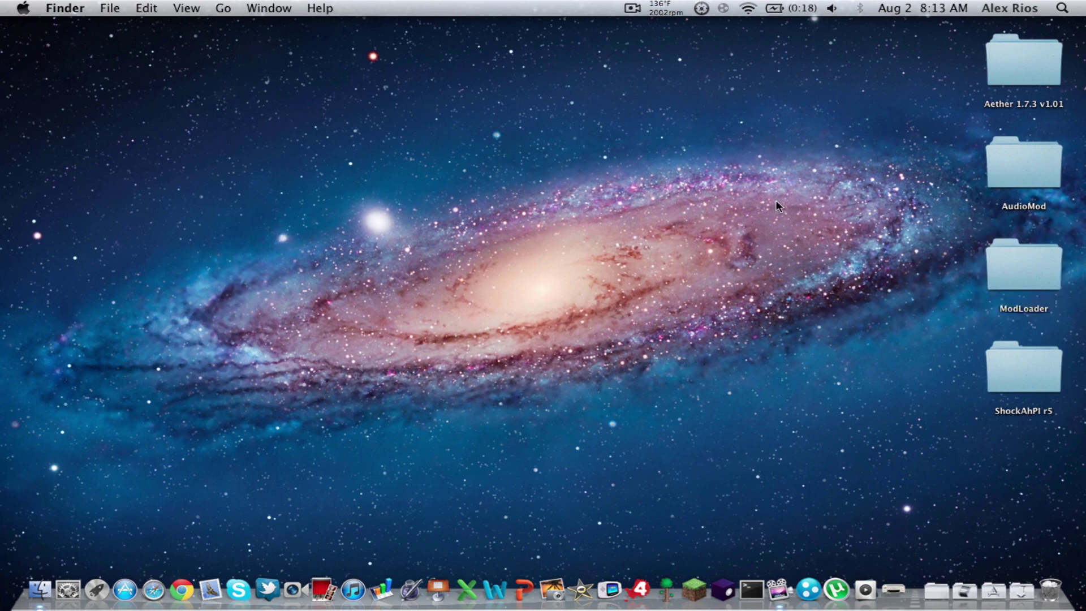
# Open the AudioMod folder on the desktop and copy its ibxm folder and yo.class file
pyautogui.doubleClick(1026, 180)
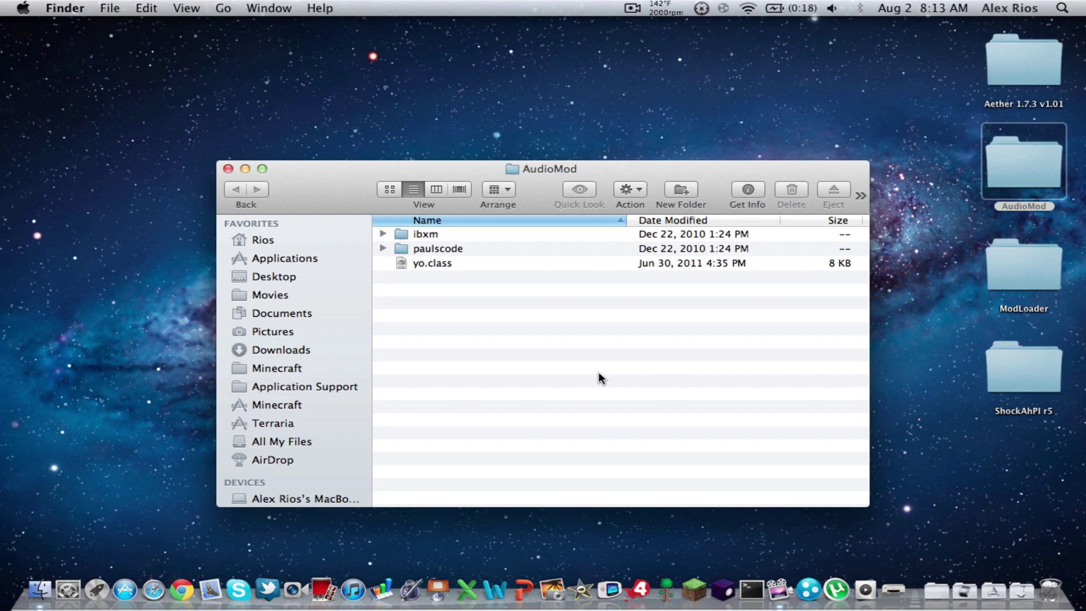
pyautogui.hotkey('ctrl', 'Left')
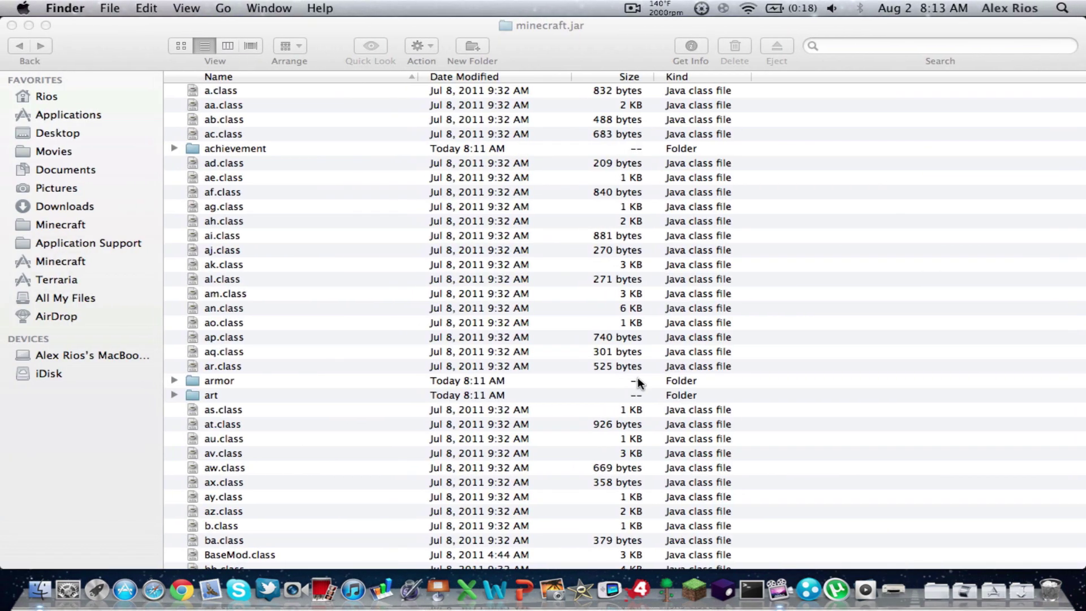
pyautogui.hotkey('ctrl', 'Right')
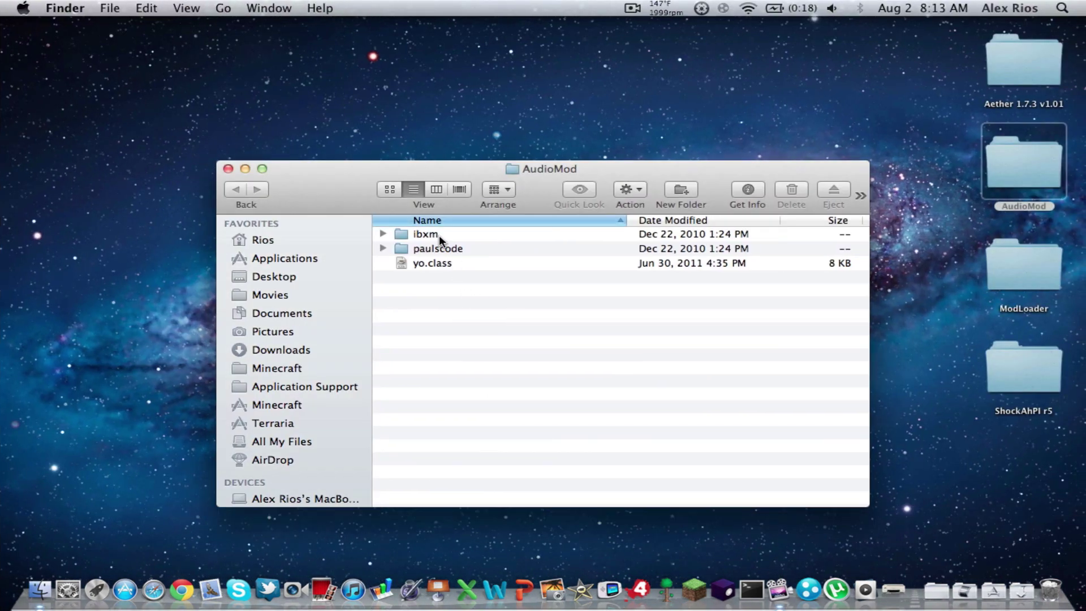
pyautogui.click(439, 236)
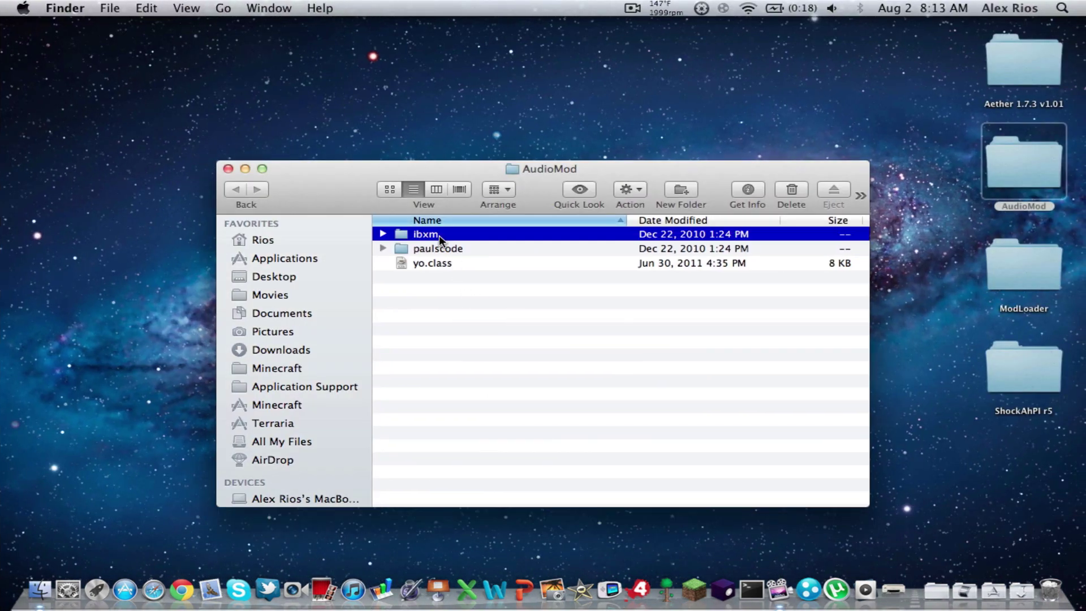
pyautogui.keyDown('super'); pyautogui.click(430, 264); pyautogui.keyUp('super')
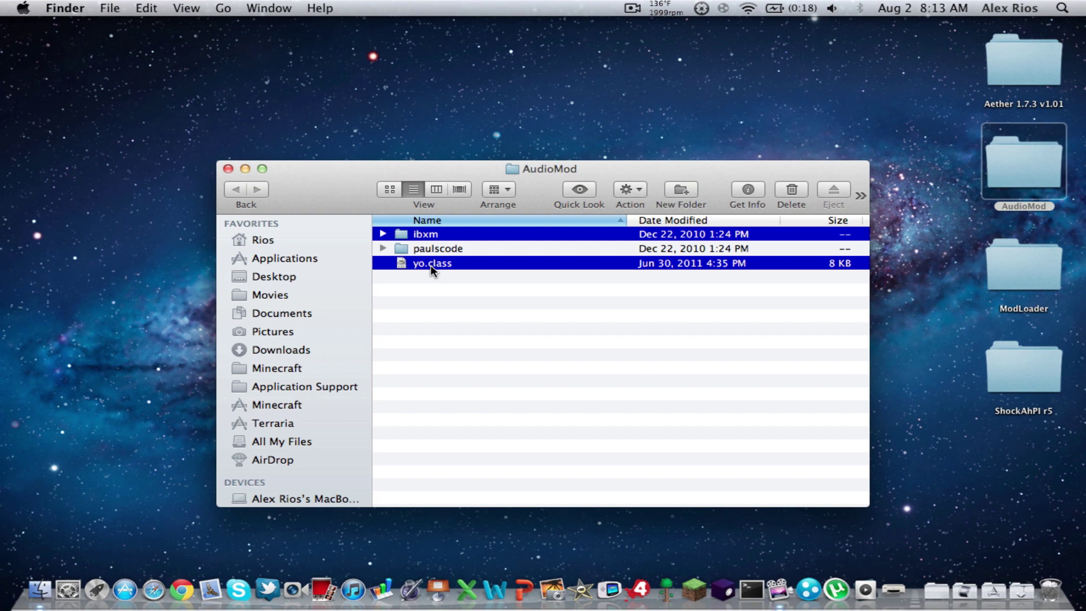
pyautogui.rightClick(446, 265)
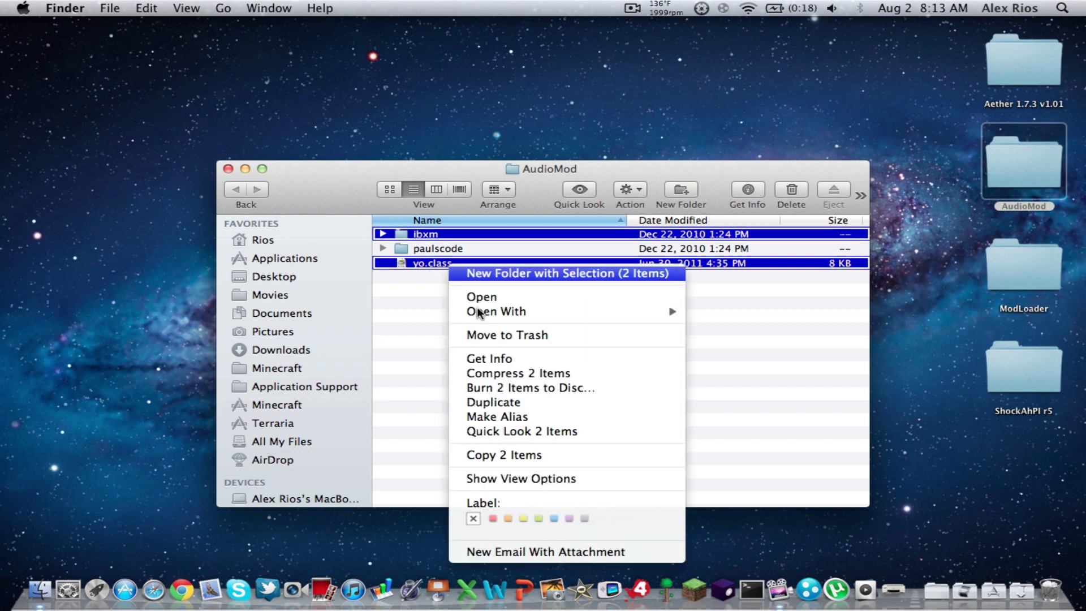
pyautogui.click(527, 457)
# Paste the copied ibxm folder and yo.class file into the minecraft.jar folder, replacing the existing yo.class
pyautogui.press('F4')
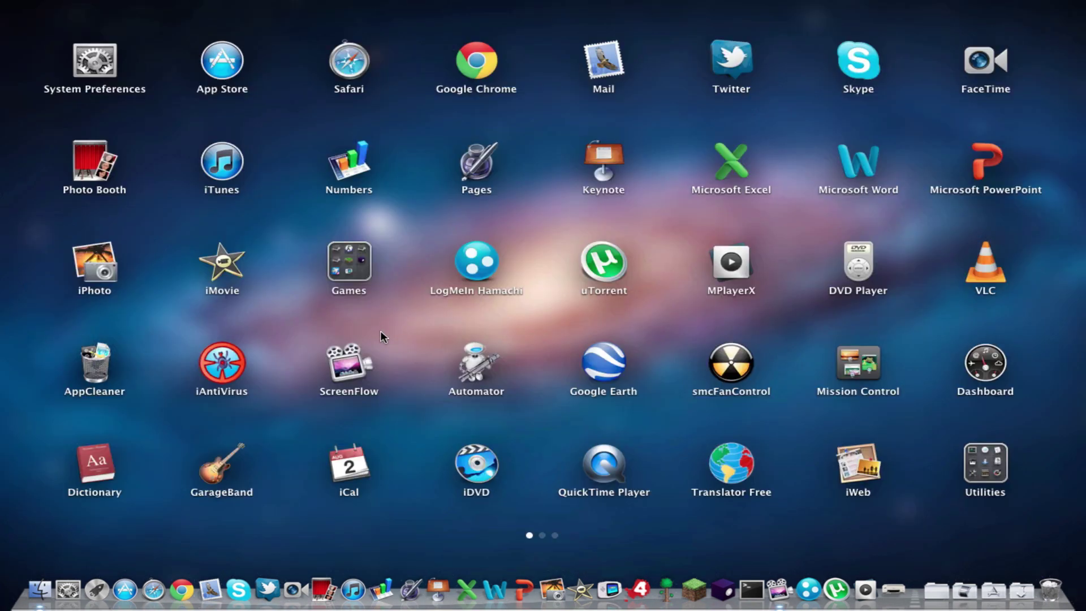
pyautogui.click(439, 530)
pyautogui.hotkey('ctrl', 'Left')
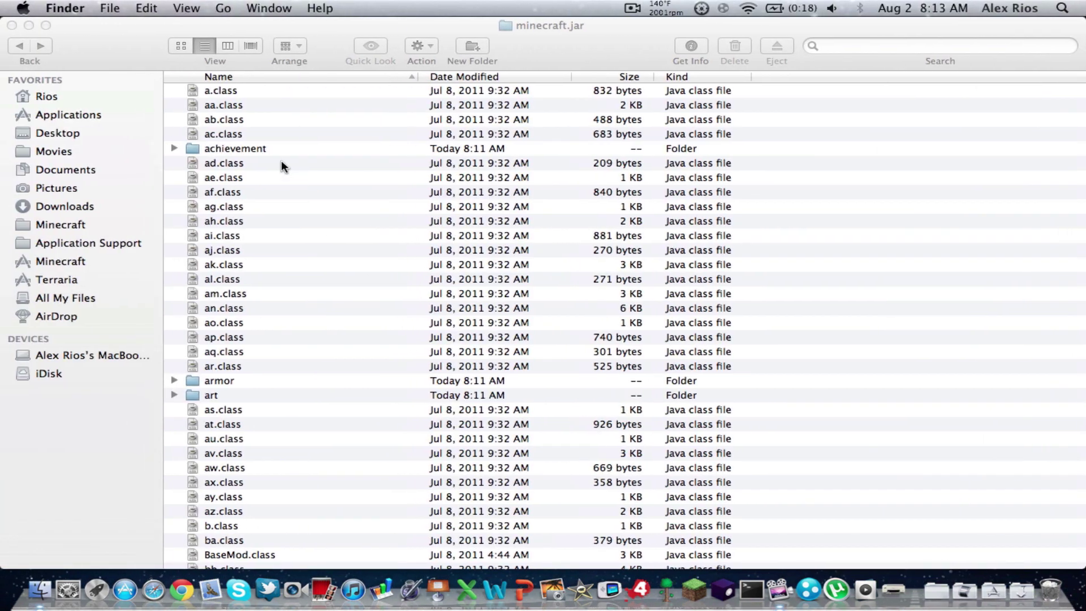
pyautogui.click(419, 46)
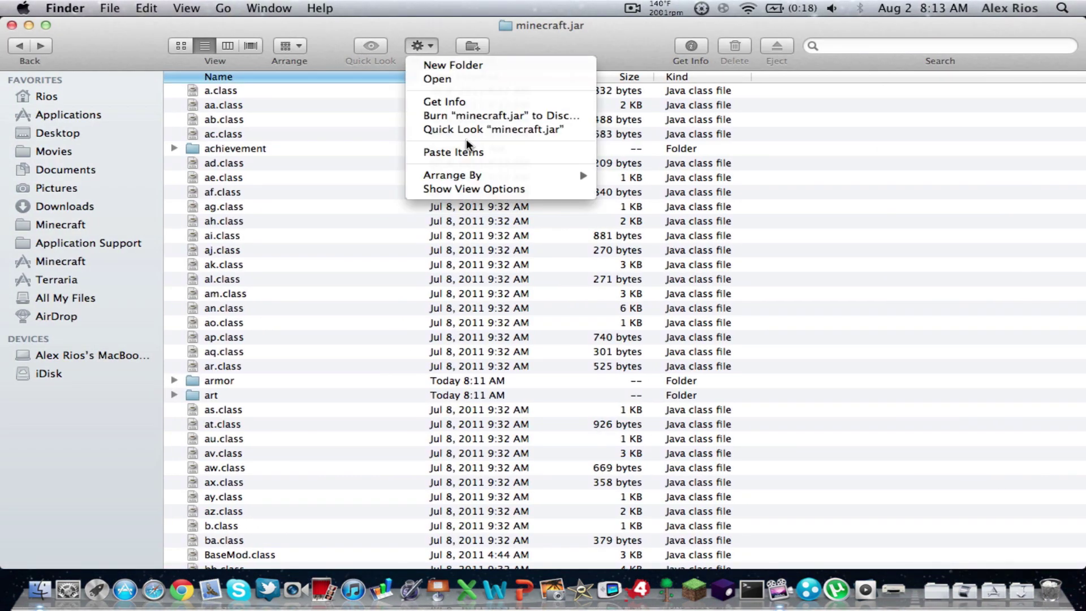
pyautogui.click(453, 151)
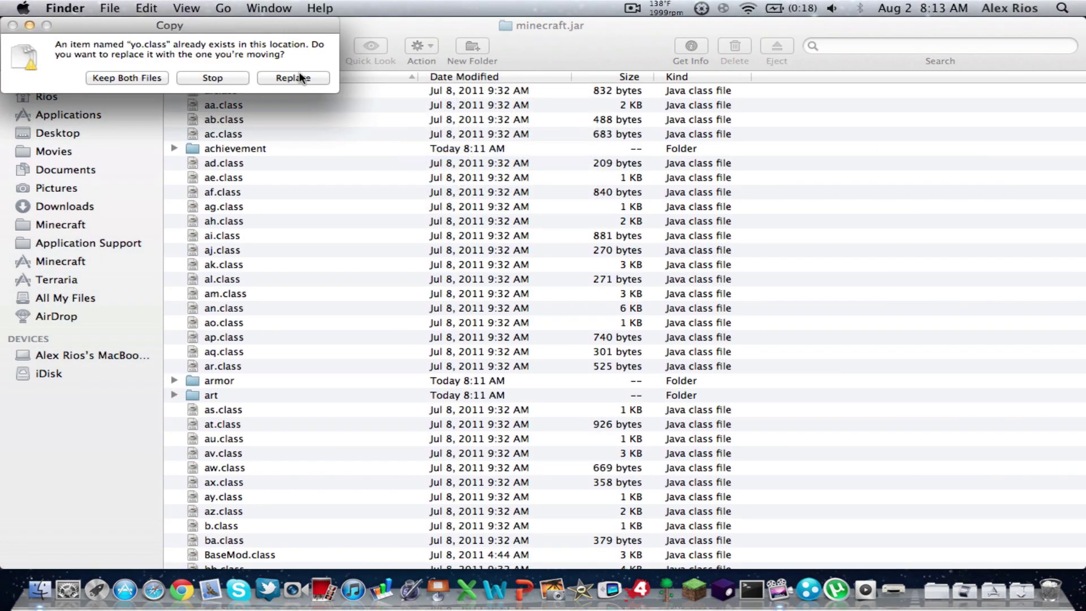
pyautogui.click(295, 77)
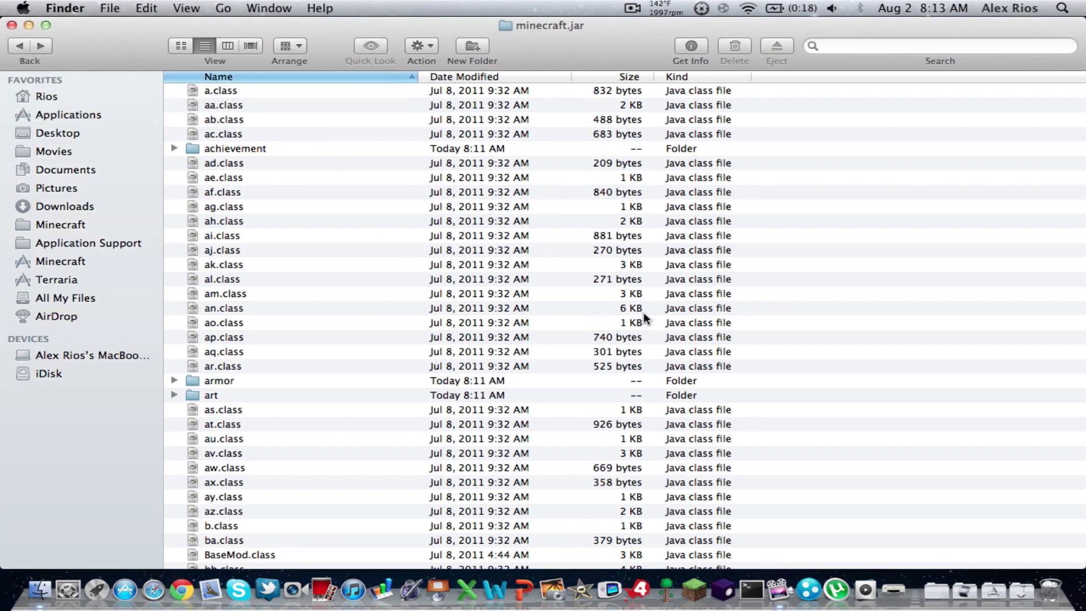
# In the AudioMod folder, open paulscode, its sound subfolder and the codecs folder inside it
pyautogui.hotkey('ctrl', 'Right')
pyautogui.click(494, 322)
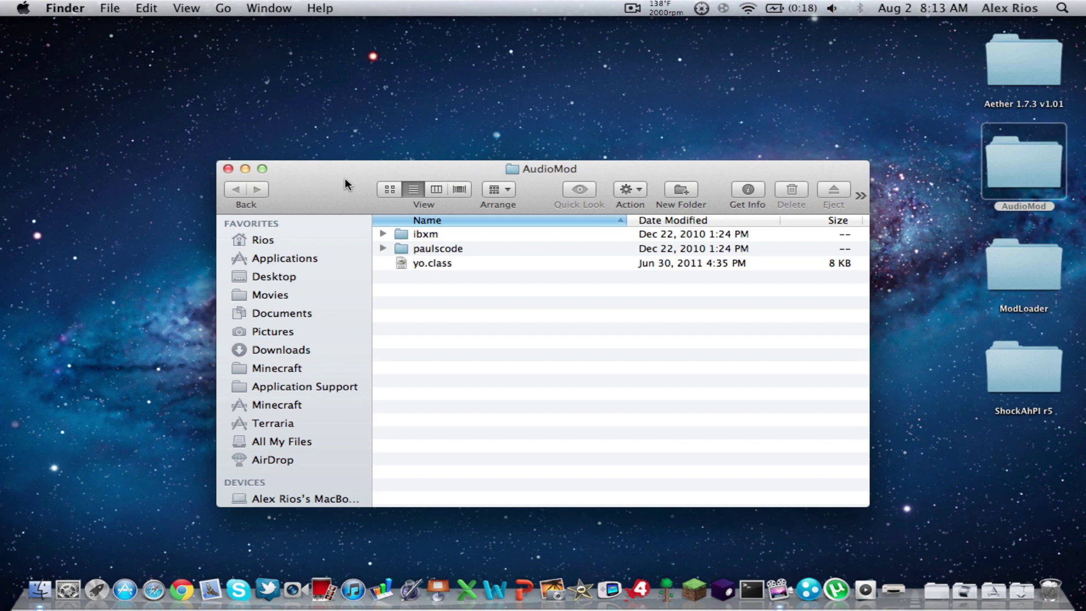
pyautogui.doubleClick(470, 247)
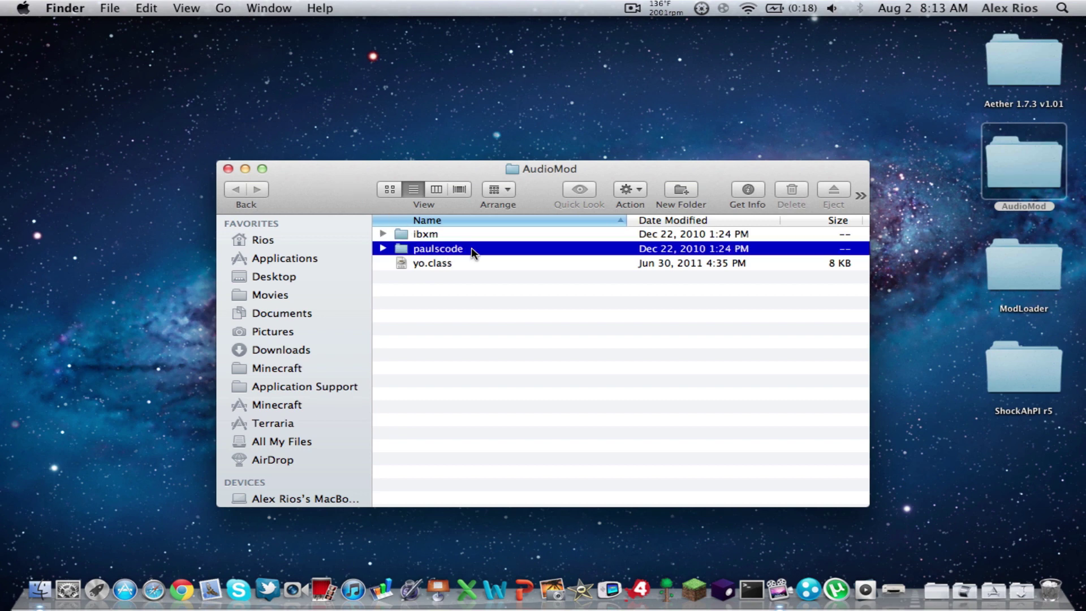
pyautogui.click(450, 236)
pyautogui.doubleClick(449, 235)
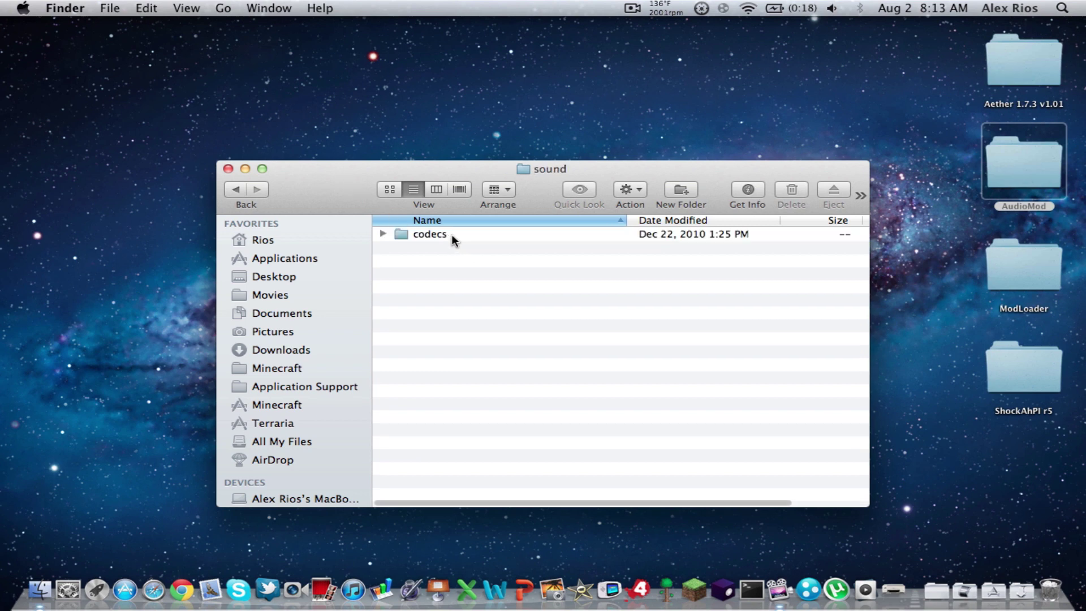
pyautogui.click(456, 235)
pyautogui.doubleClick(456, 235)
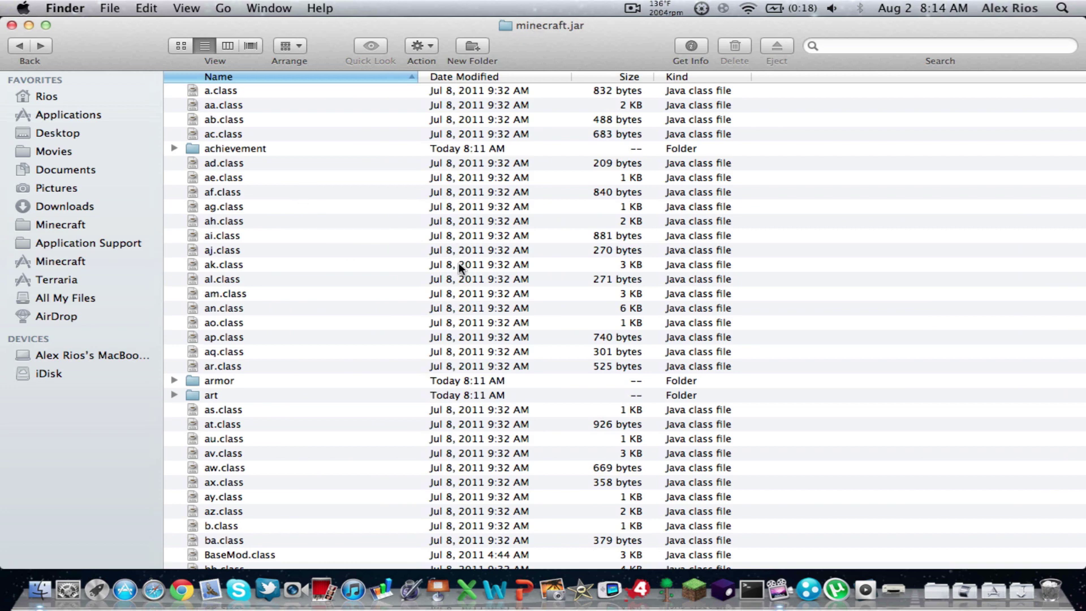
# In the minecraft.jar folder, open the matching codecs folder inside paulscode and sound
pyautogui.press('p')
pyautogui.scroll(-6, 417, 335)
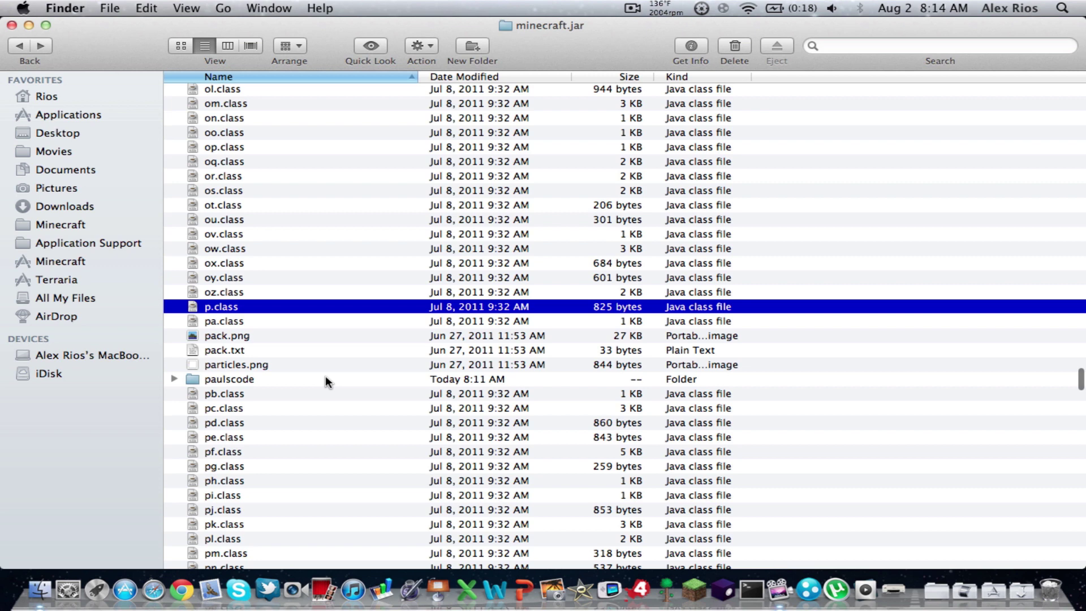
pyautogui.doubleClick(232, 379)
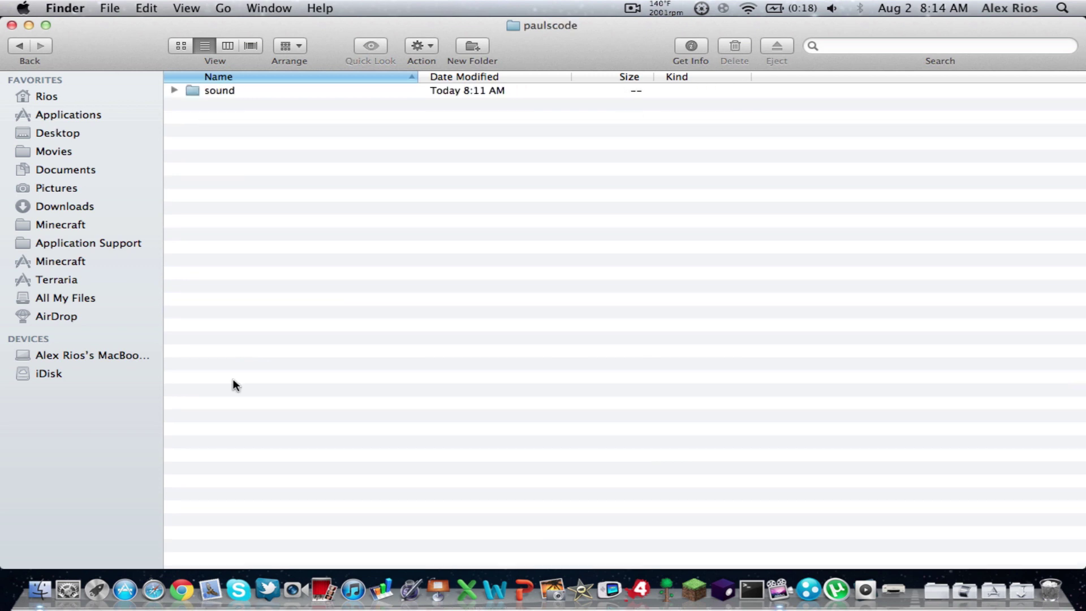
pyautogui.doubleClick(249, 91)
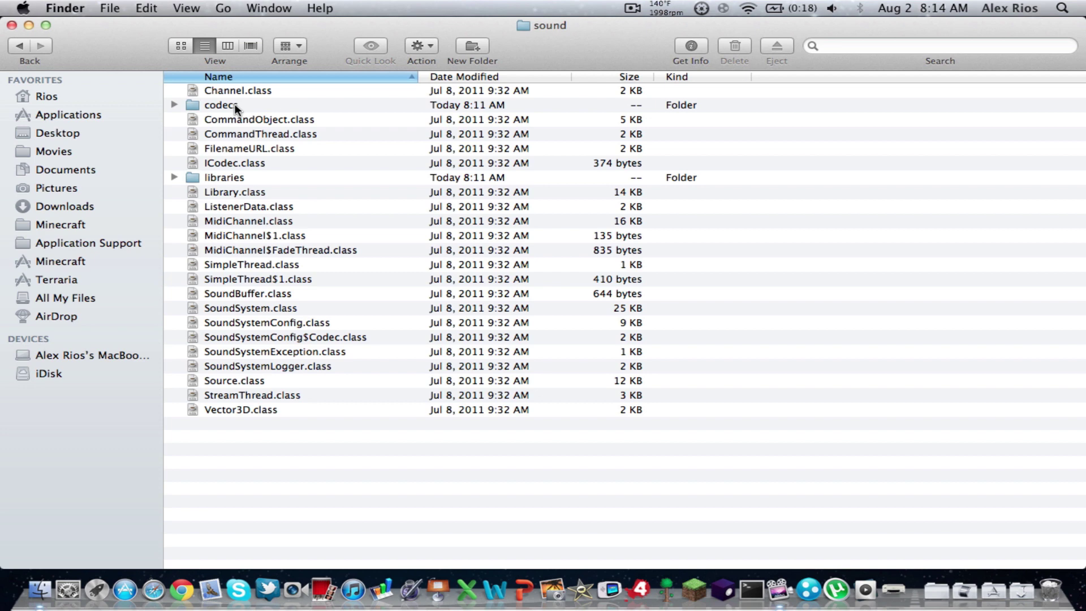
pyautogui.doubleClick(234, 104)
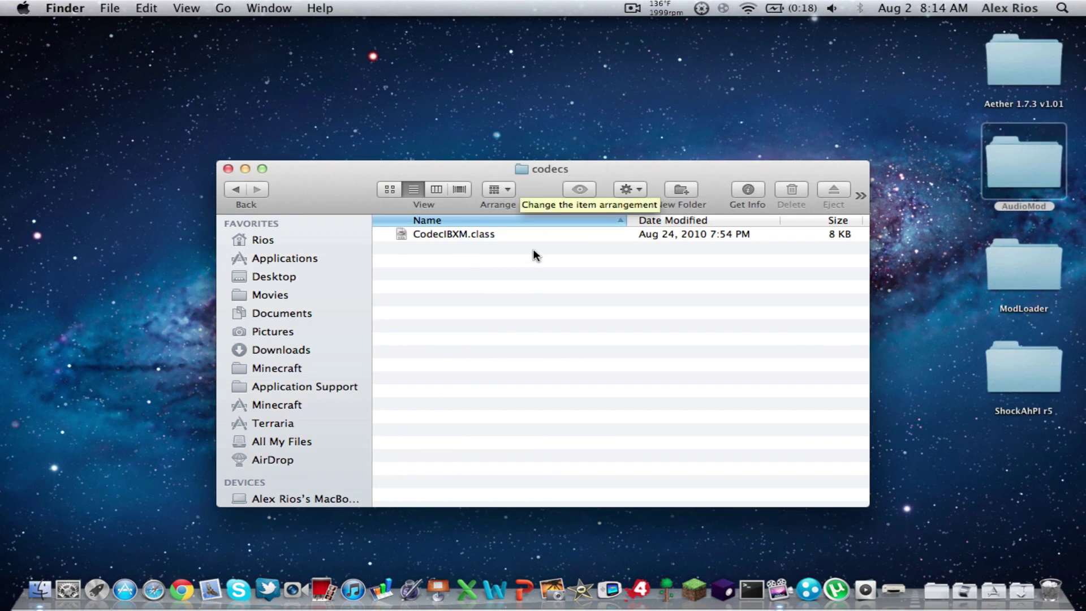
# Copy CodecIBXM.class from AudioMod into the codecs folder of minecraft.jar, and return to the main minecraft.jar folder
pyautogui.click(516, 233)
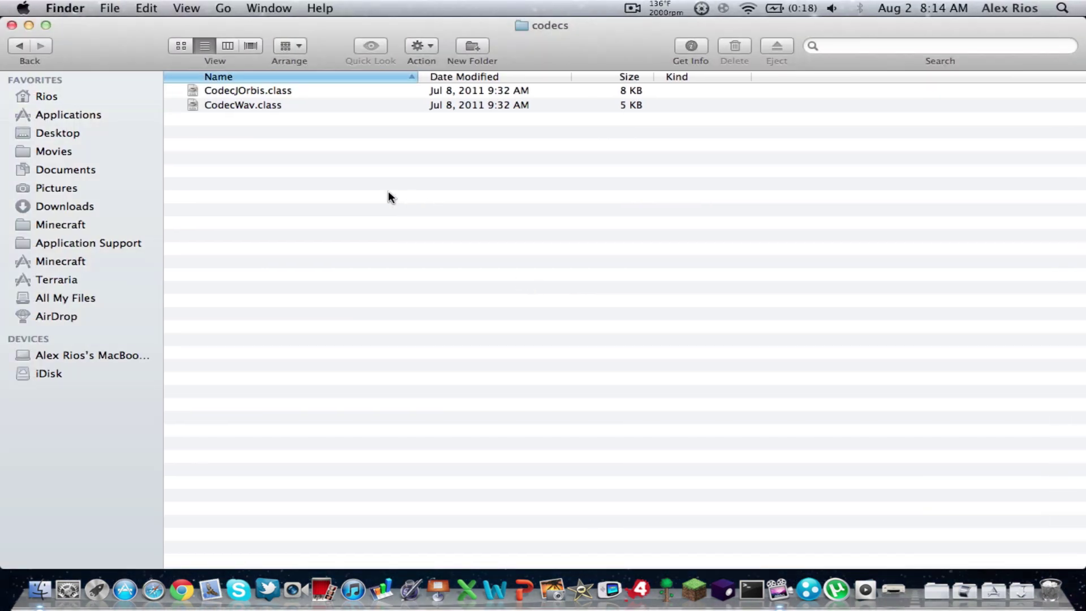
pyautogui.rightClick(310, 186)
pyautogui.click(358, 241)
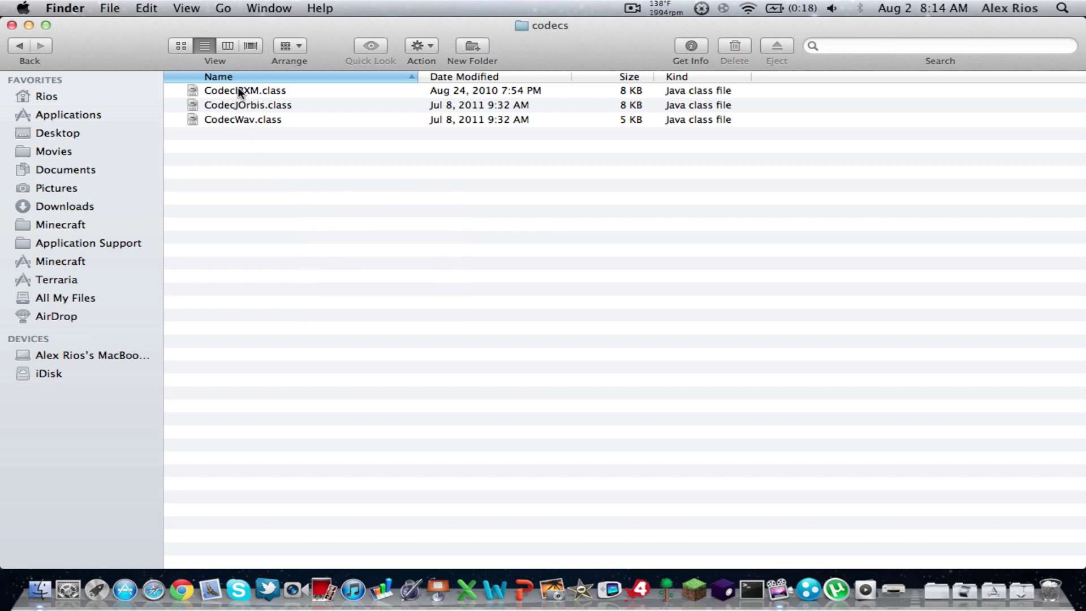
pyautogui.click(19, 46)
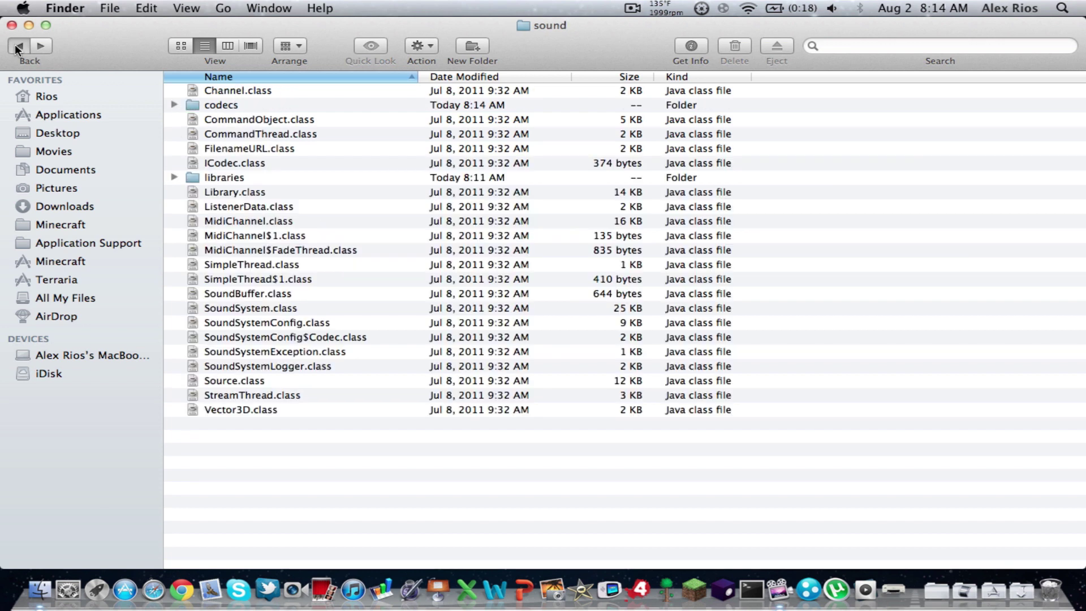
pyautogui.click(17, 46)
pyautogui.click(17, 47)
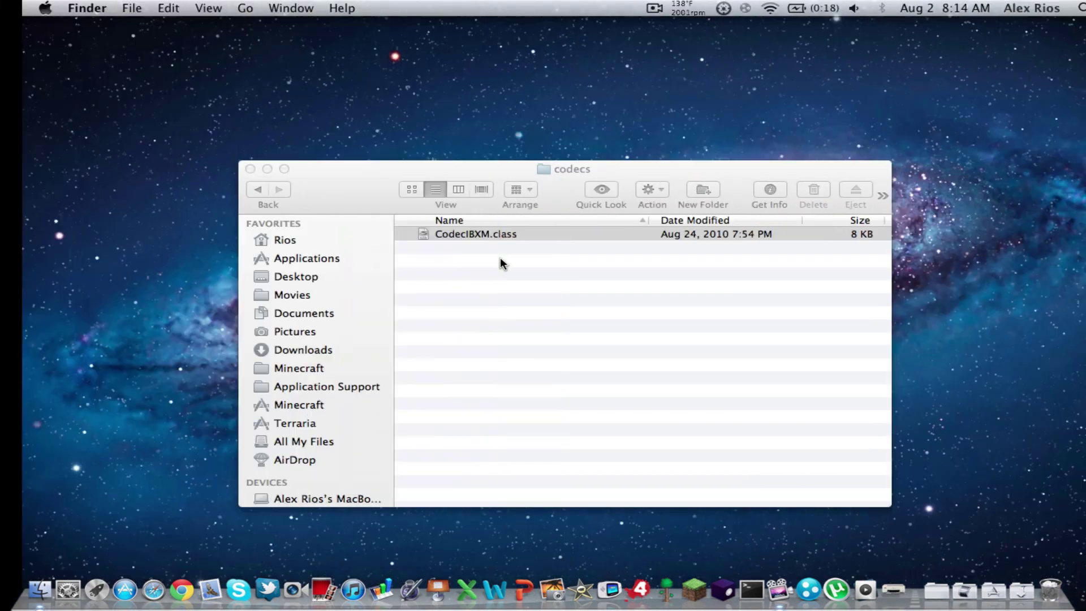
# Return from AudioMod's codecs folder to the main AudioMod folder and close its window
pyautogui.click(309, 187)
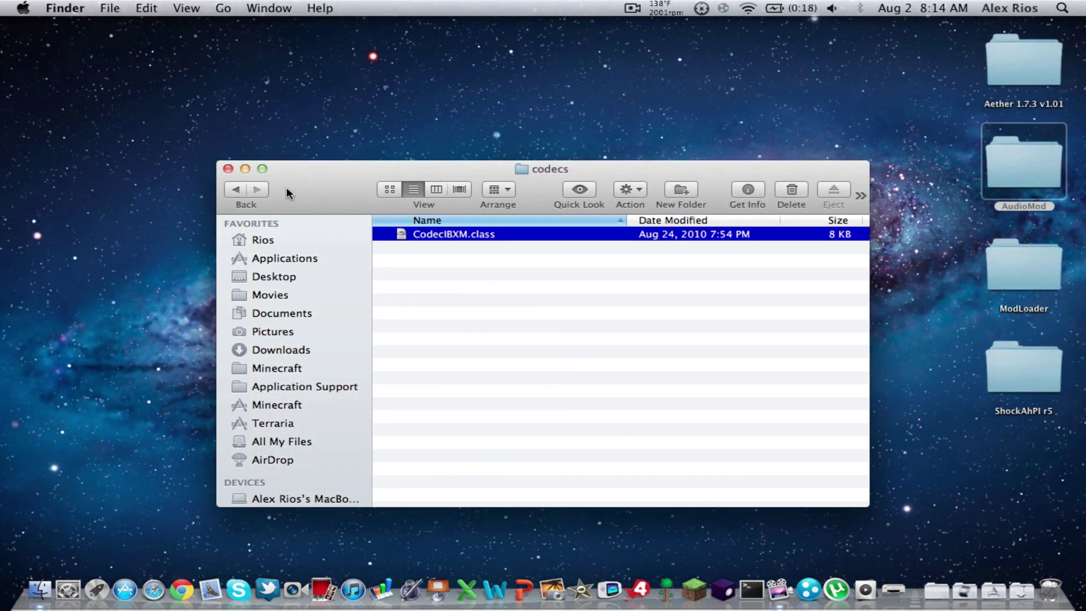
pyautogui.click(255, 189)
pyautogui.click(233, 189)
pyautogui.click(233, 189)
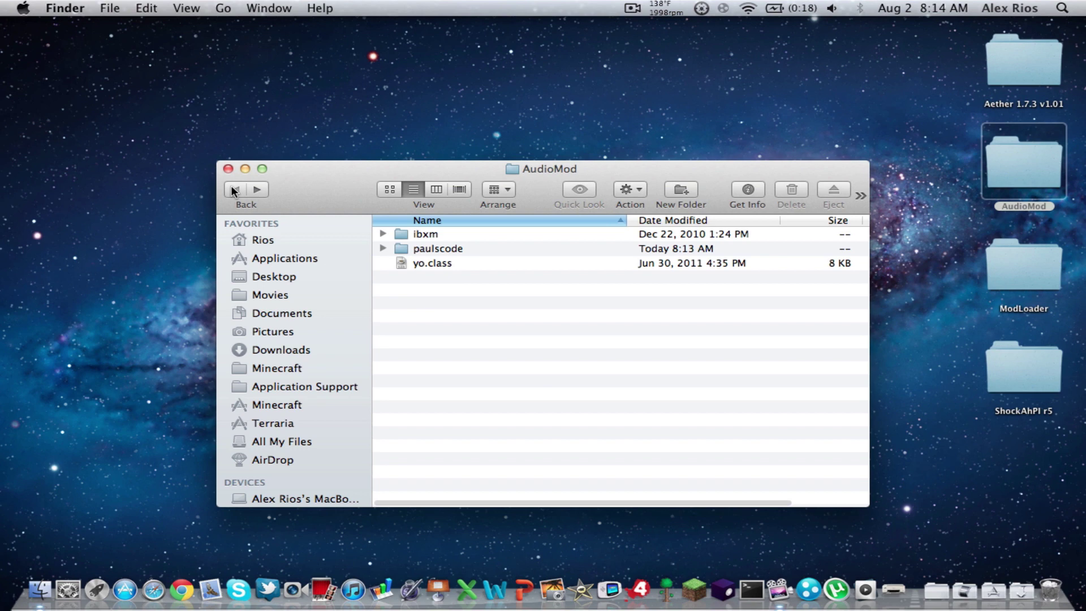
pyautogui.click(227, 169)
pyautogui.click(645, 205)
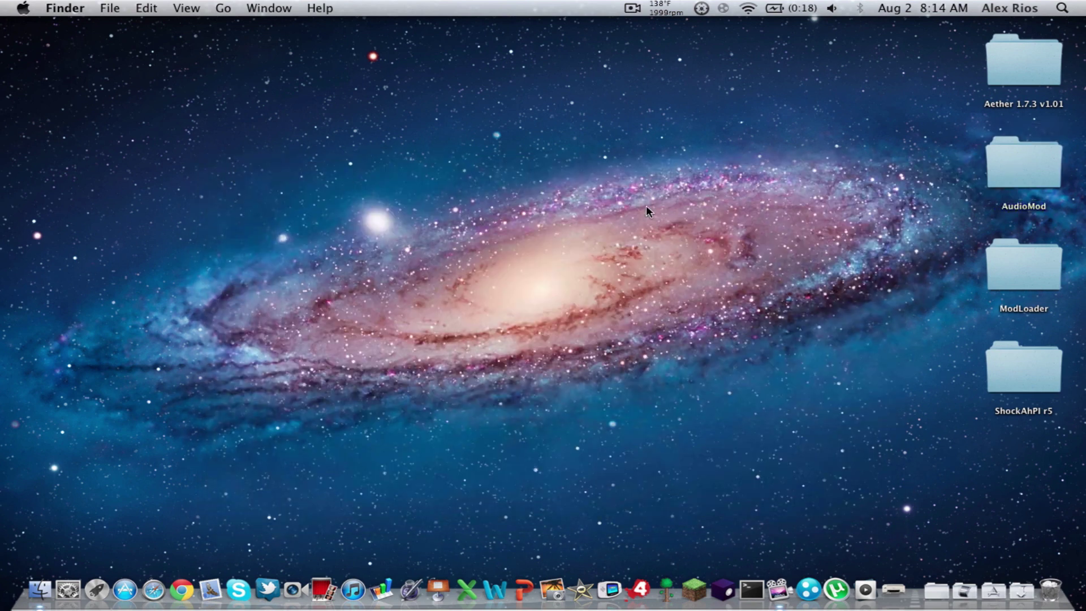
# Open the bin folder inside ShockAhPI r5 on the desktop, enlarge its window and copy all of its class files
pyautogui.doubleClick(1030, 358)
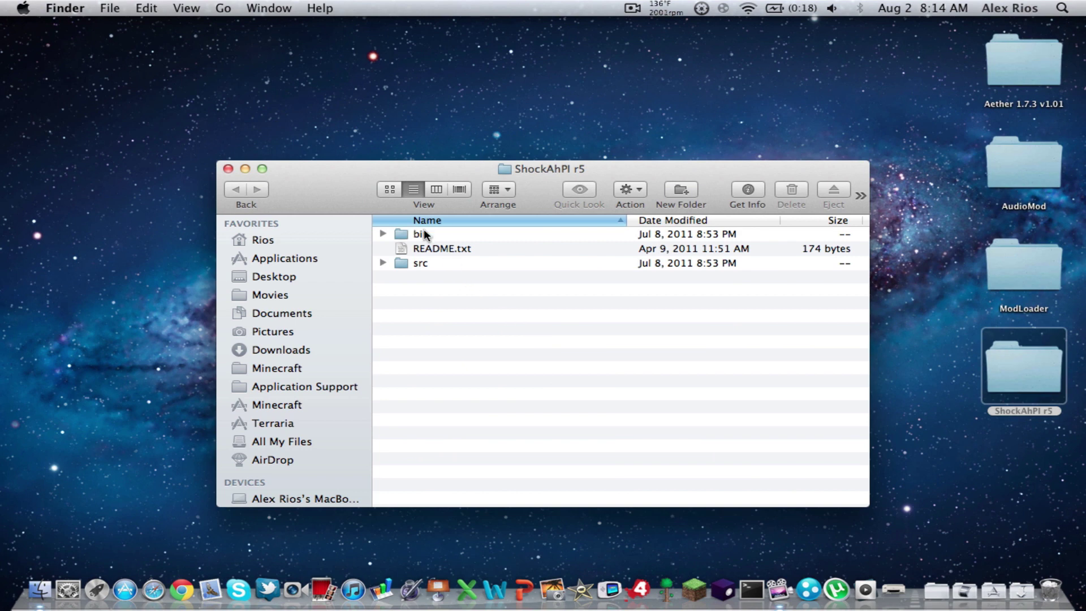
pyautogui.doubleClick(424, 232)
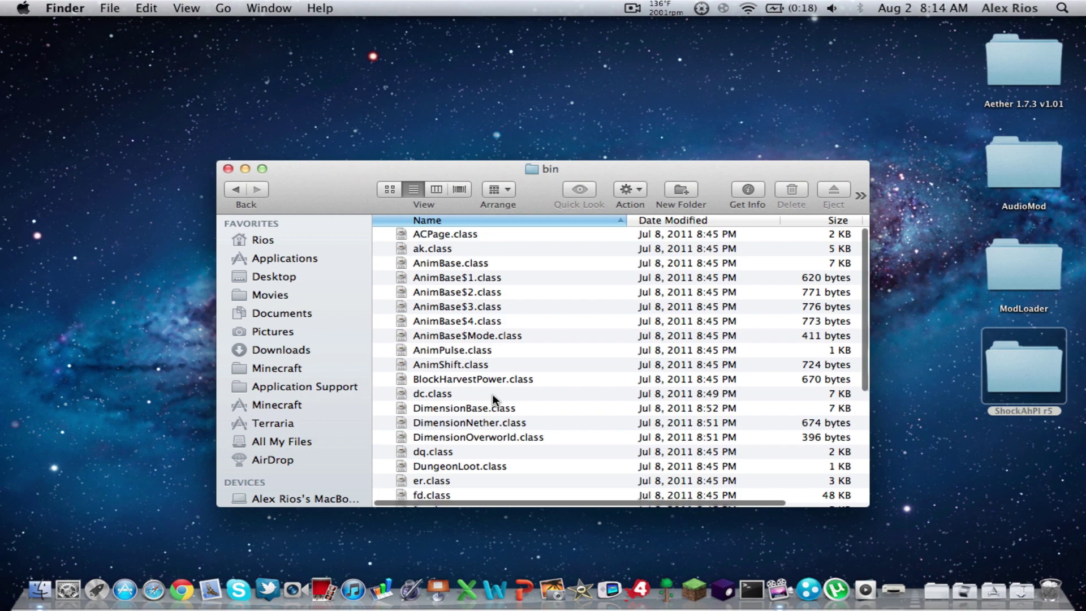
pyautogui.scroll(-5, 492, 399)
pyautogui.scroll(-2, 492, 400)
pyautogui.moveTo(454, 166); pyautogui.dragTo(441, 4)
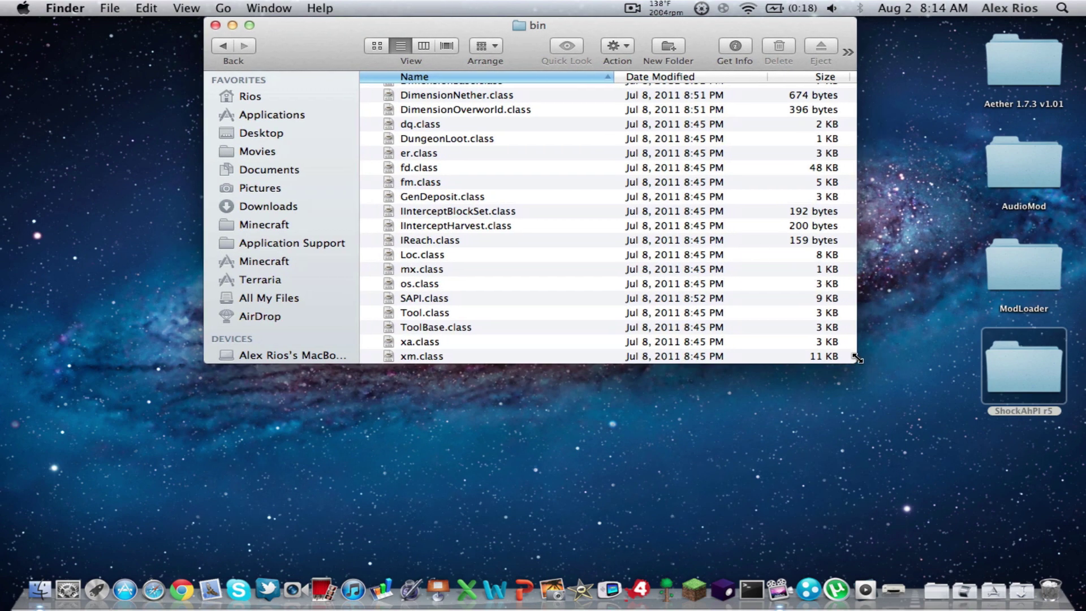
pyautogui.moveTo(854, 360); pyautogui.dragTo(865, 567)
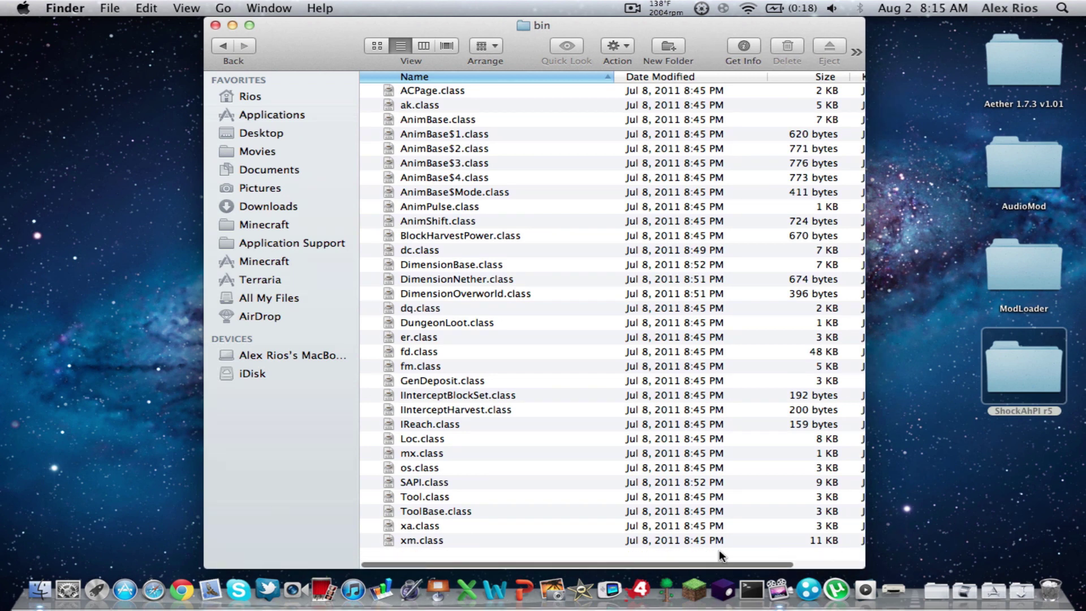
pyautogui.moveTo(659, 554); pyautogui.dragTo(587, 54)
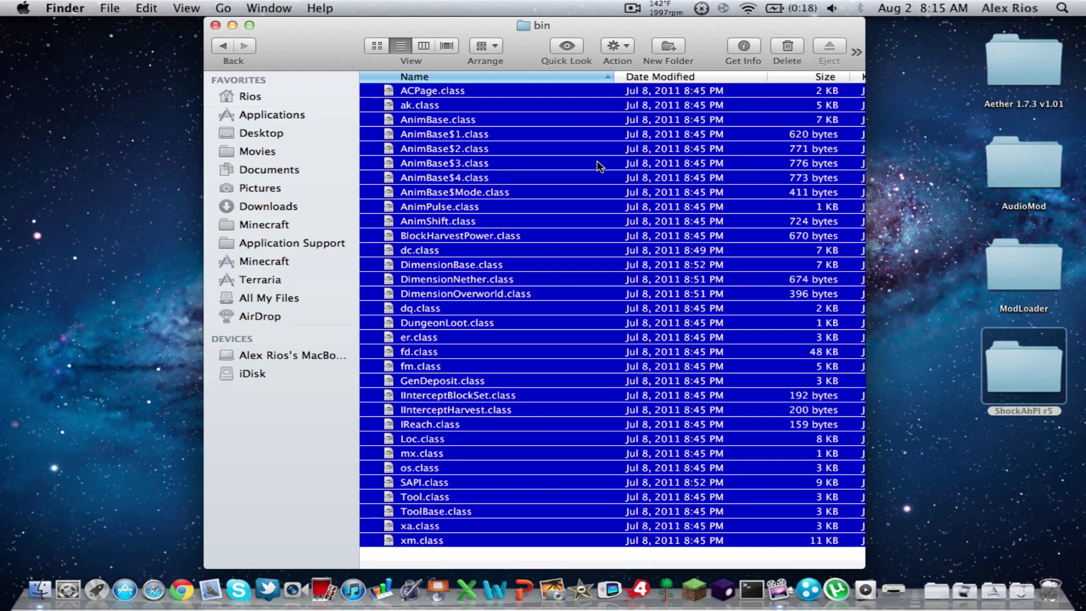
pyautogui.click(605, 49)
pyautogui.click(499, 319)
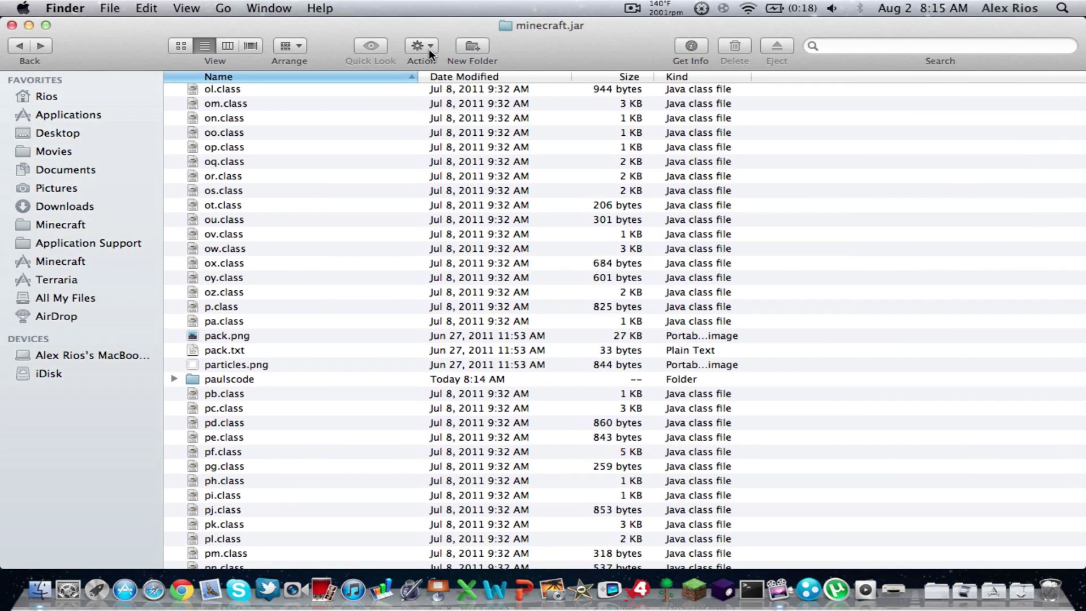
# Paste the ShockAhPI class files into the minecraft.jar folder, replacing all existing files of the same name
pyautogui.click(429, 48)
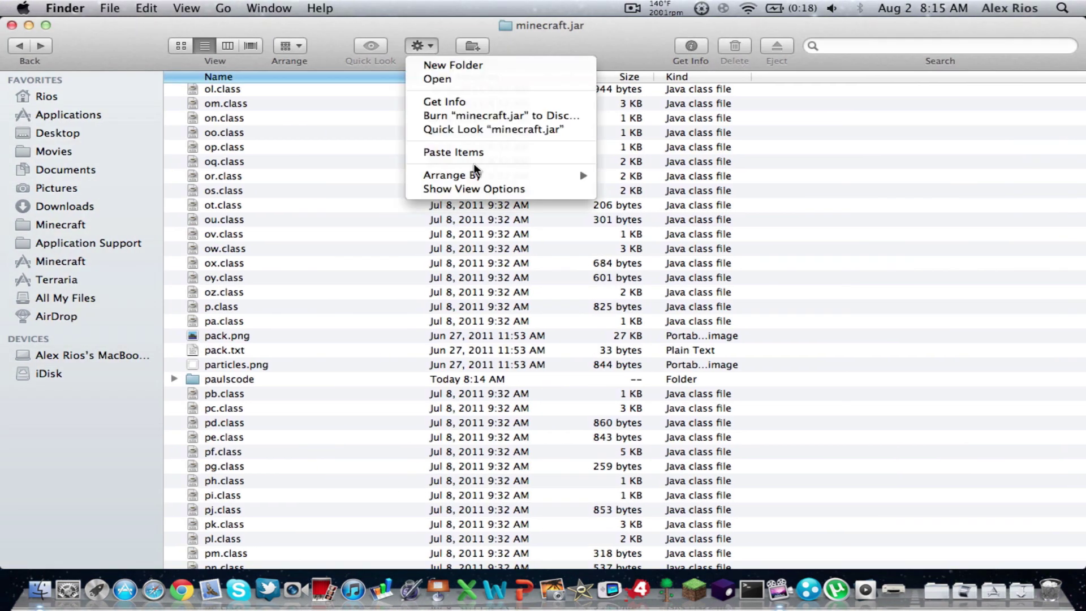
pyautogui.click(473, 153)
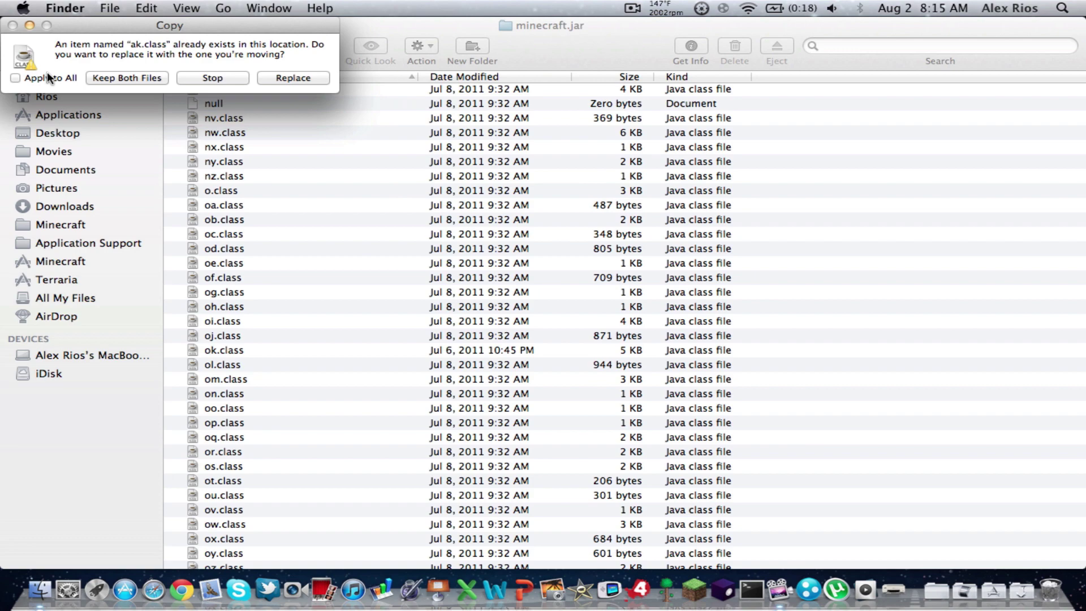
pyautogui.click(283, 79)
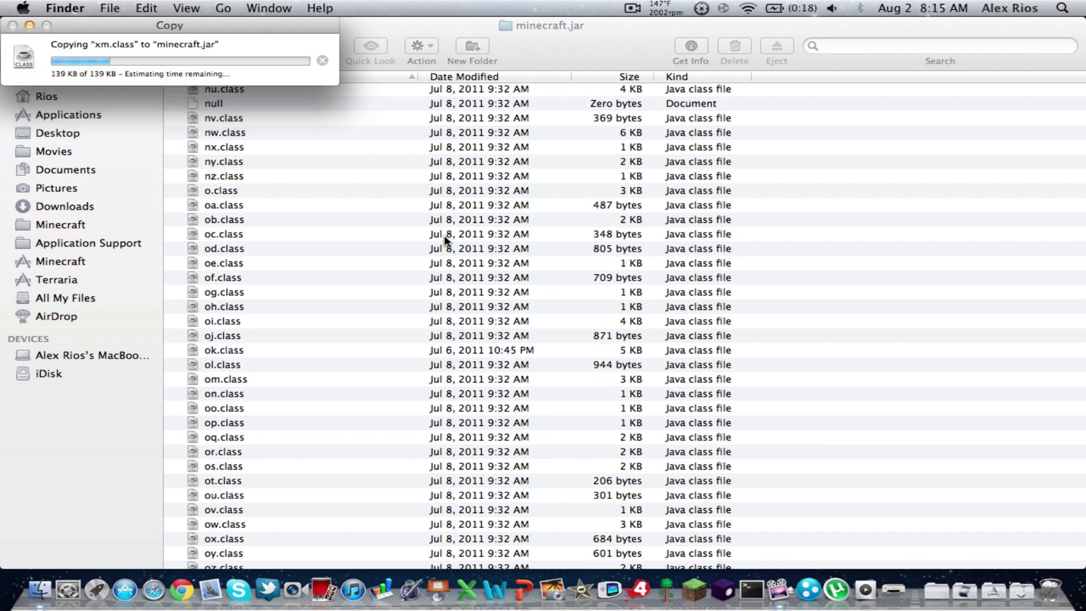
# Return to the desktop and close the ShockAhPI bin folder window
pyautogui.hotkey('ctrl', 'Right')
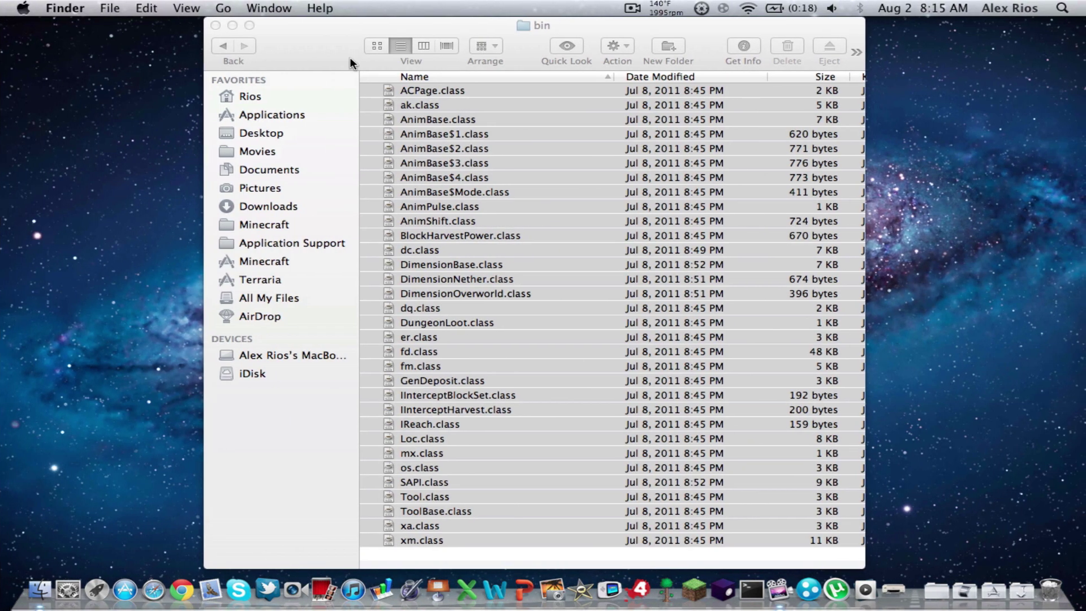
pyautogui.press('super+a')
pyautogui.click(222, 34)
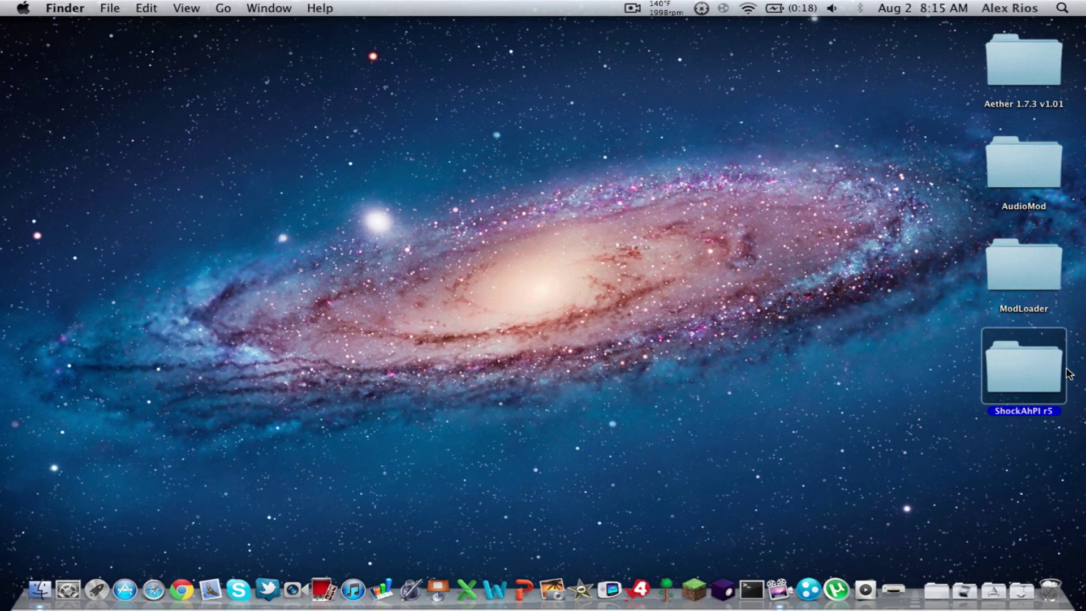
# Reopen the ShockAhPI r5 folder to review its src folder and README.txt, and close its window
pyautogui.doubleClick(1029, 362)
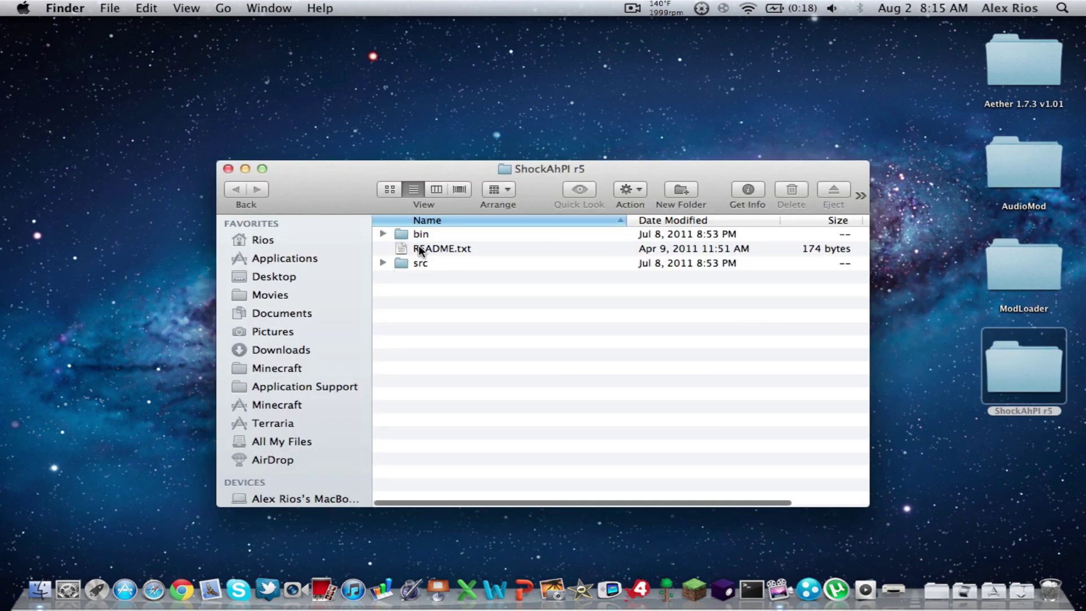
pyautogui.click(461, 264)
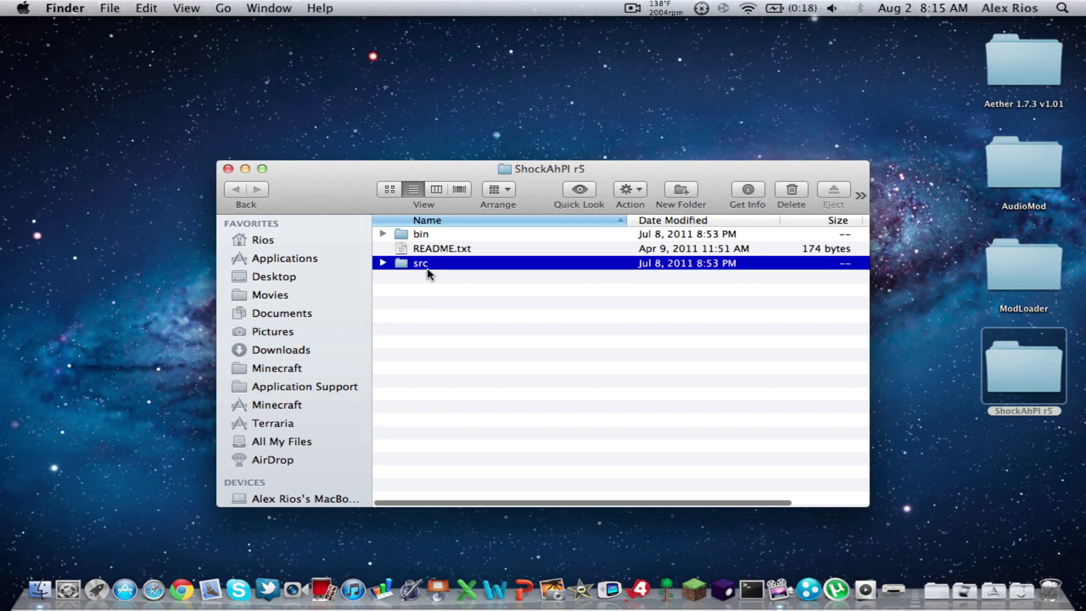
pyautogui.click(439, 250)
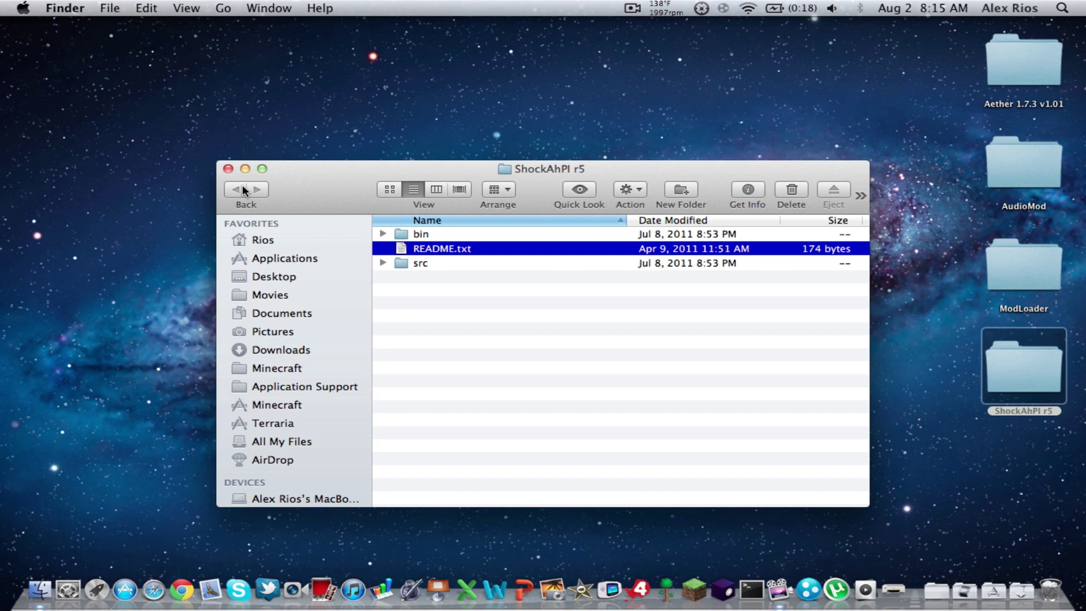
pyautogui.click(228, 169)
pyautogui.click(837, 294)
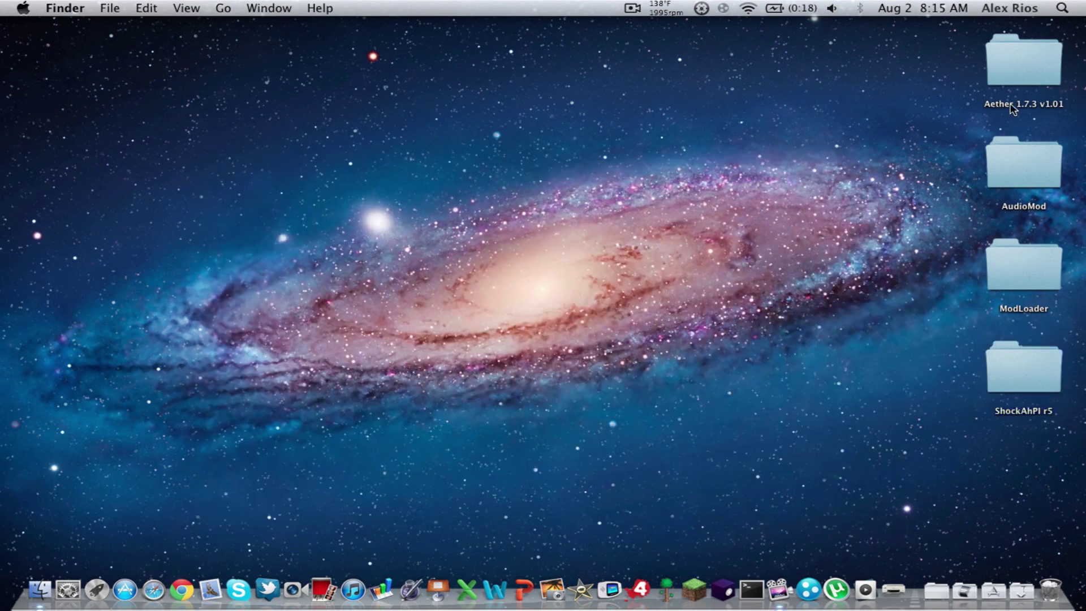
# Open the Jar folder inside Aether 1.7.3 v1.01 on the desktop, look through its files and move its window up
pyautogui.doubleClick(1004, 66)
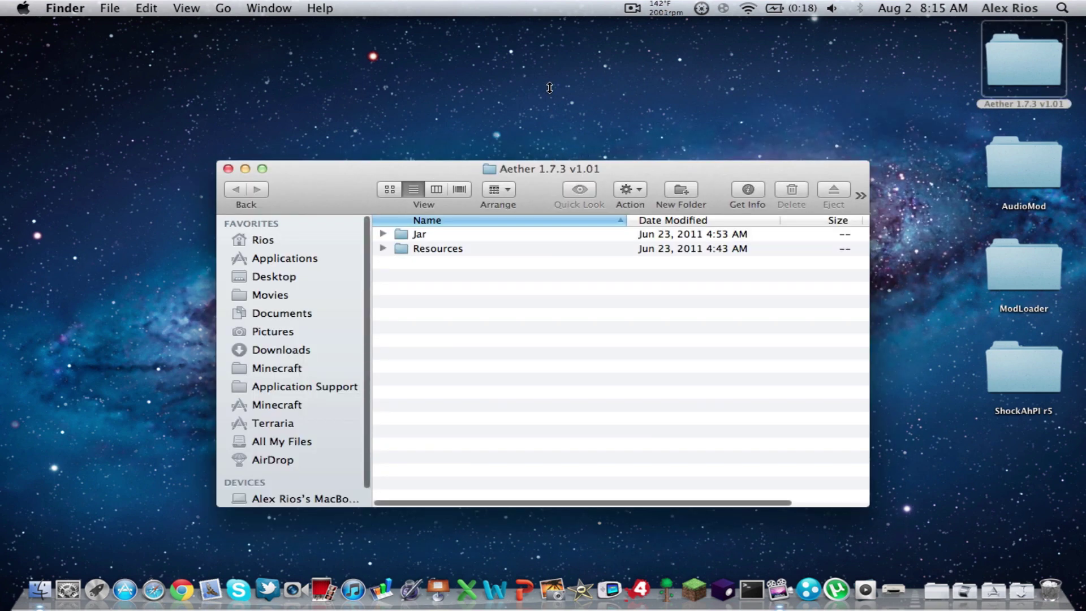
pyautogui.moveTo(549, 87); pyautogui.dragTo(528, 63)
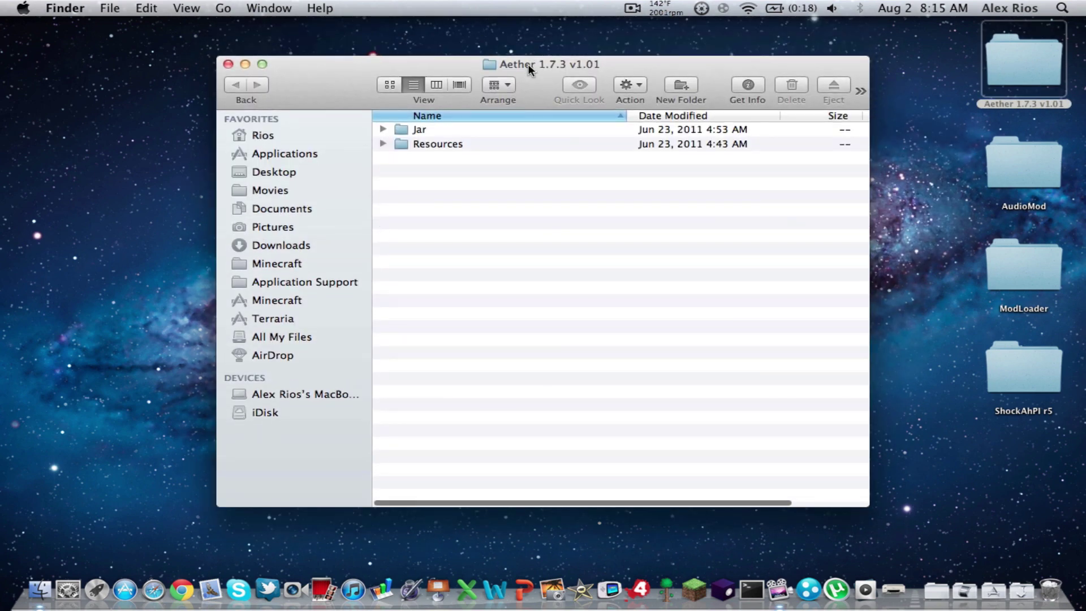
pyautogui.doubleClick(443, 129)
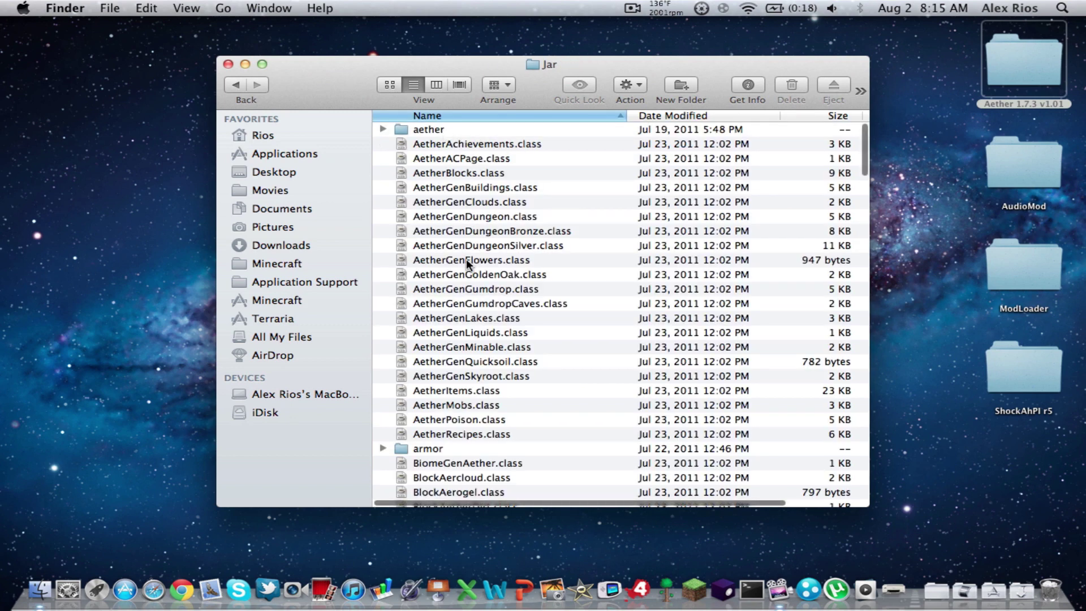
pyautogui.scroll(-10, 466, 259)
pyautogui.scroll(-15, 466, 259)
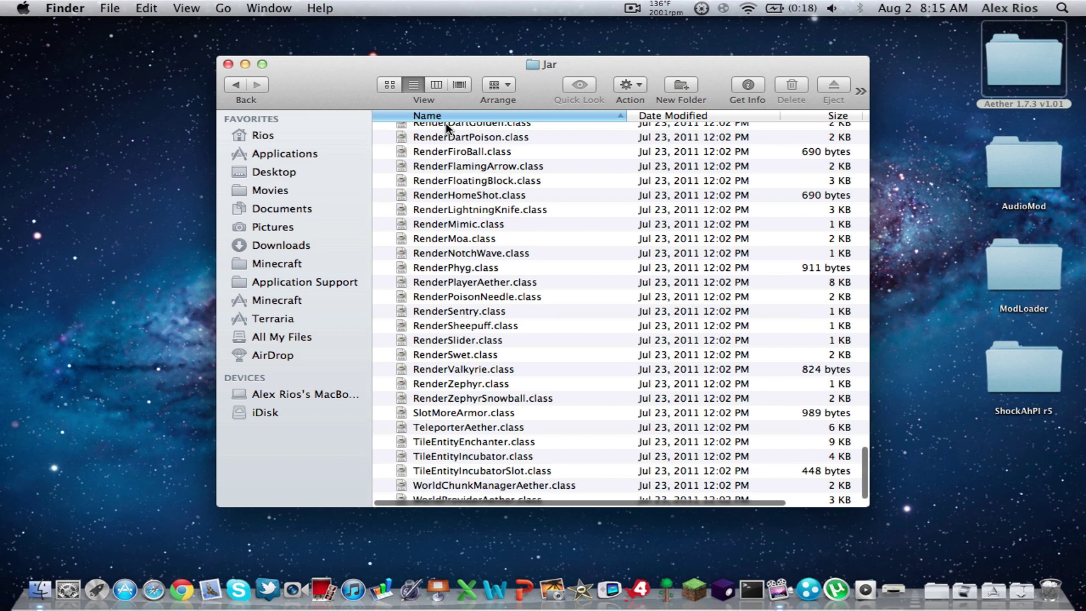
pyautogui.moveTo(370, 69); pyautogui.dragTo(372, 31)
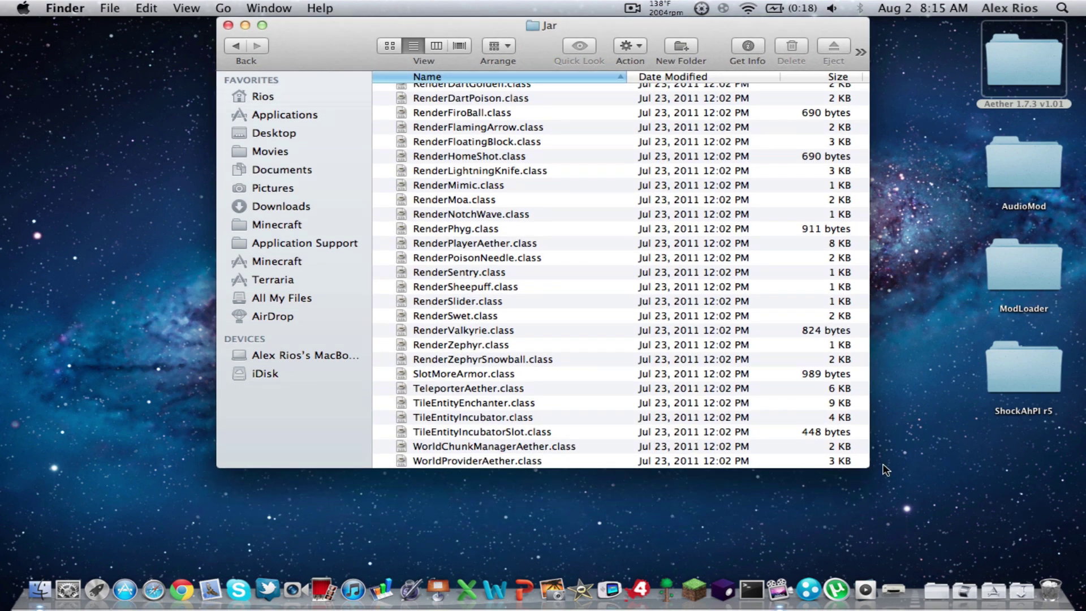
# Copy all items in the Aether Jar folder except the armor folder
pyautogui.click(799, 463)
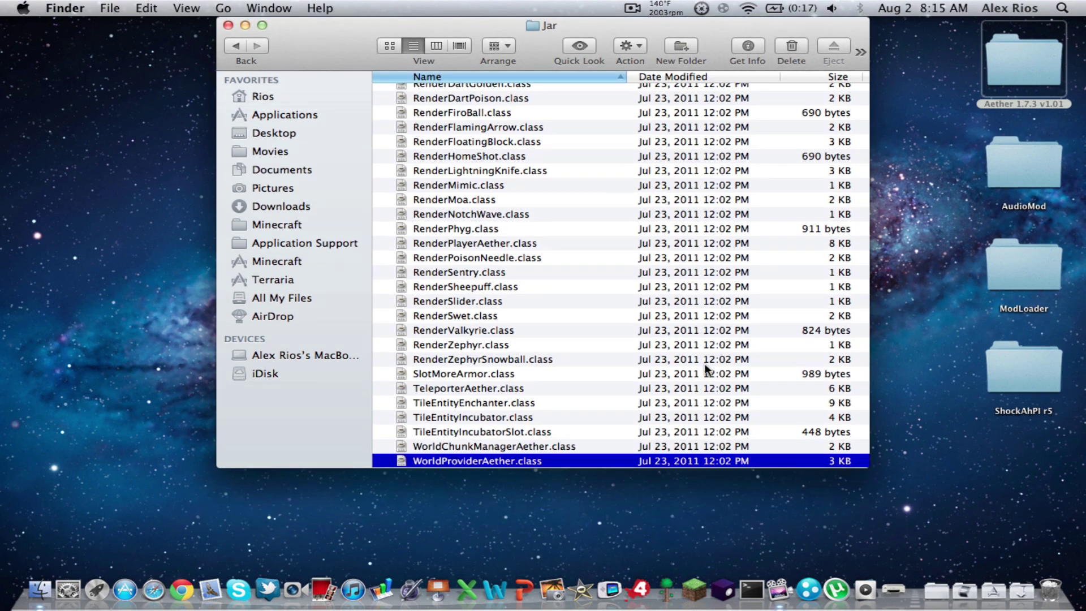
pyautogui.scroll(20, 693, 314)
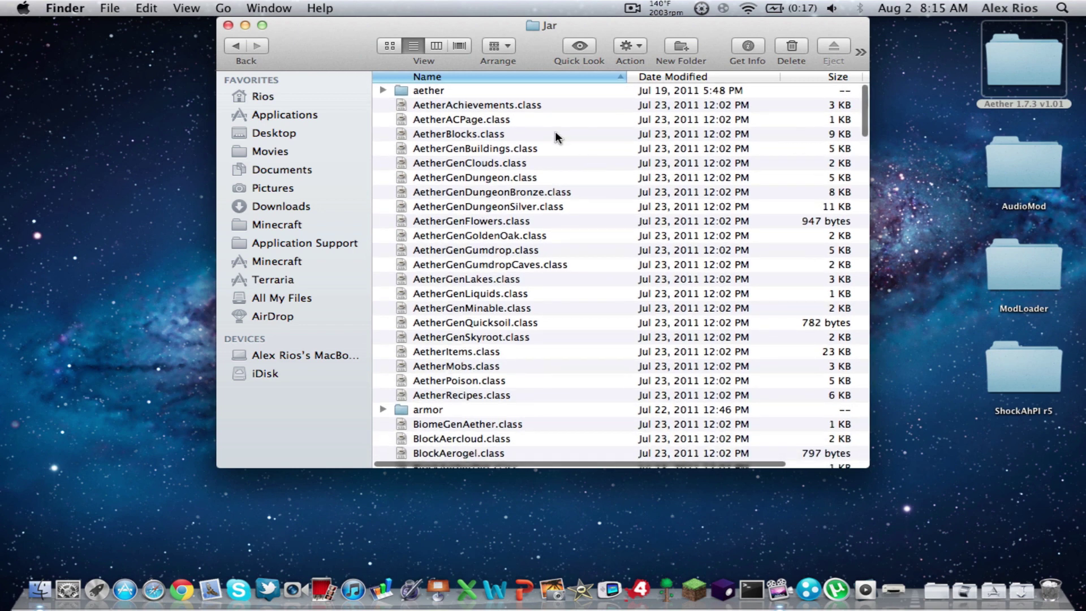
pyautogui.press('super+a')
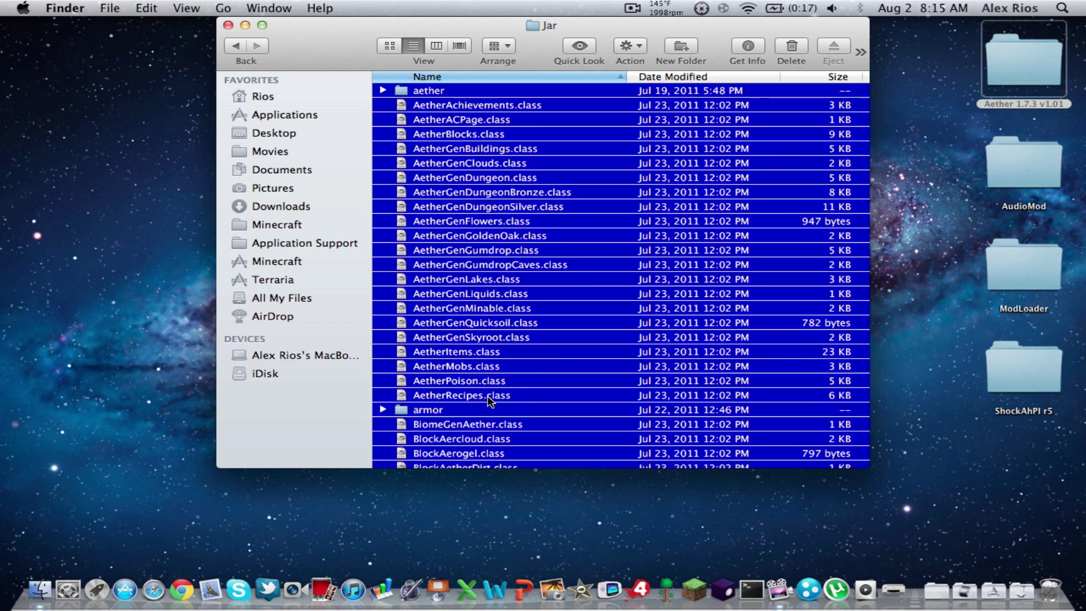
pyautogui.scroll(-5, 488, 385)
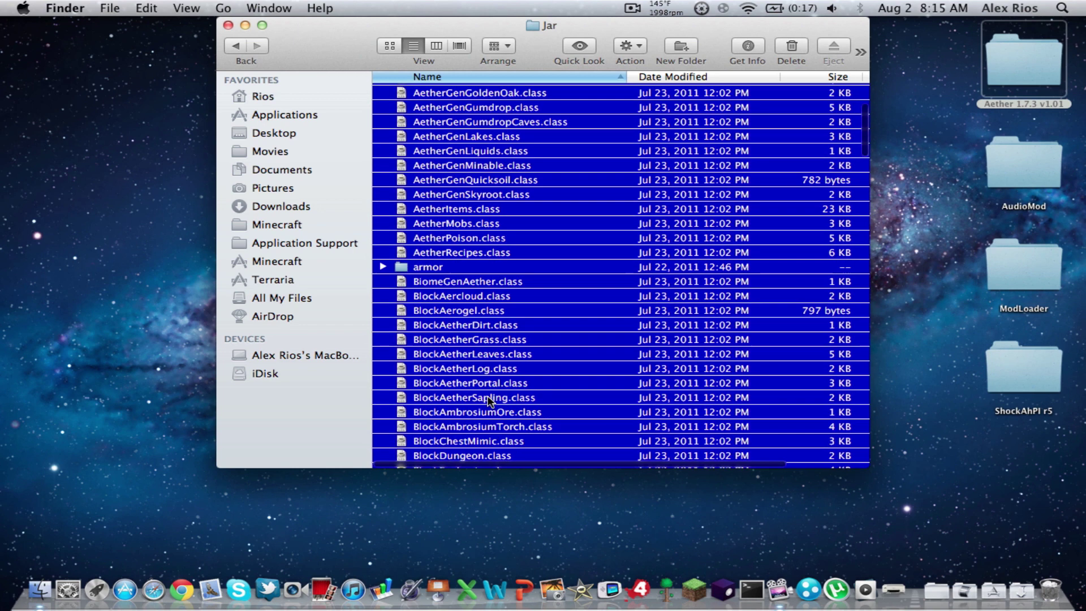
pyautogui.keyDown('super'); pyautogui.click(435, 267); pyautogui.keyUp('super')
pyautogui.scroll(5, 489, 191)
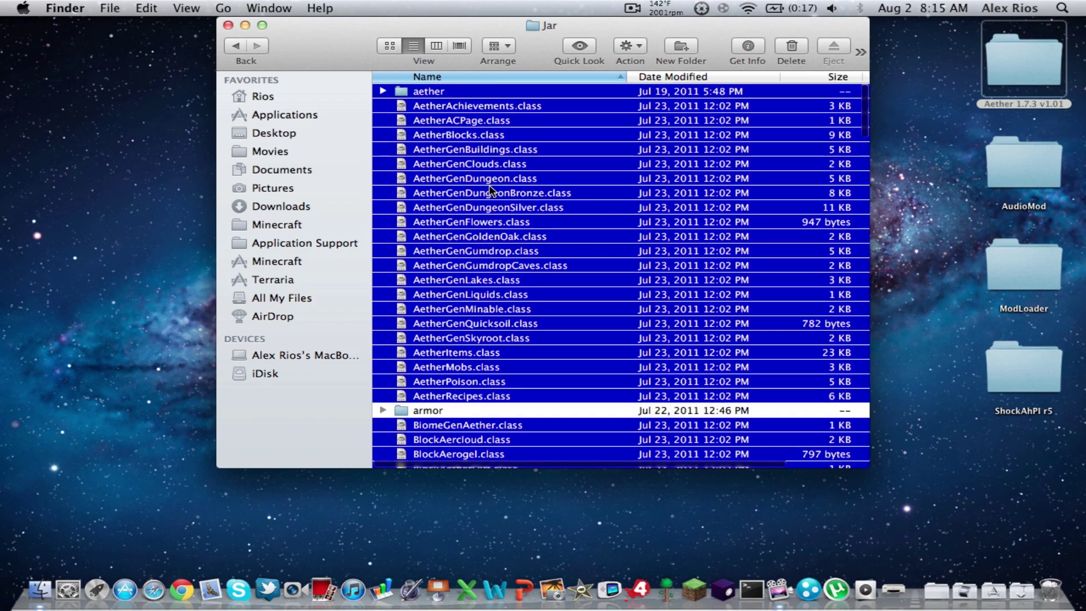
pyautogui.scroll(-20, 490, 191)
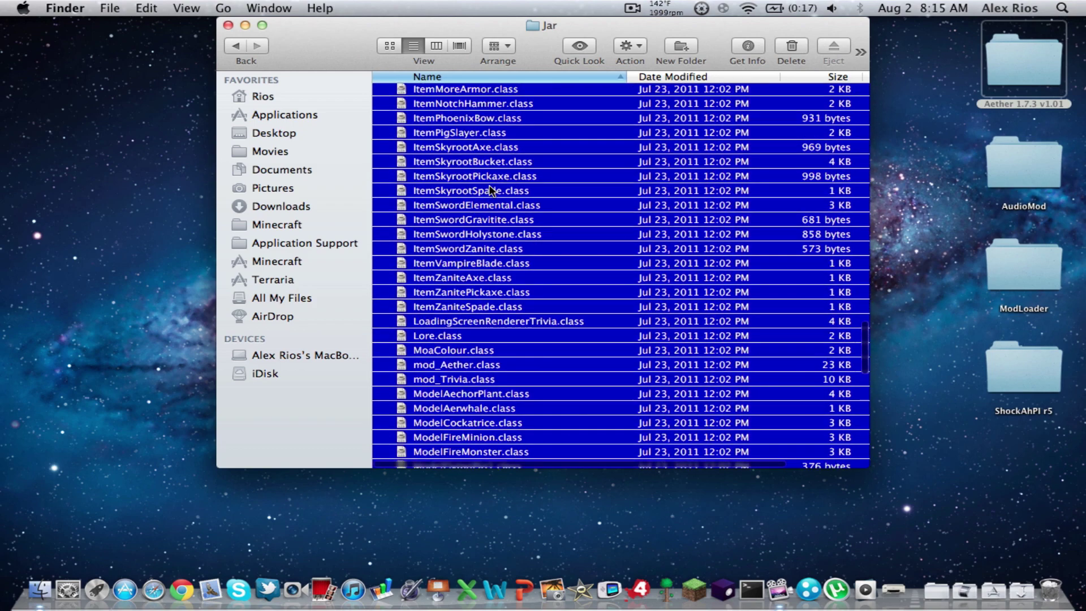
pyautogui.scroll(-10, 489, 193)
pyautogui.scroll(20, 490, 193)
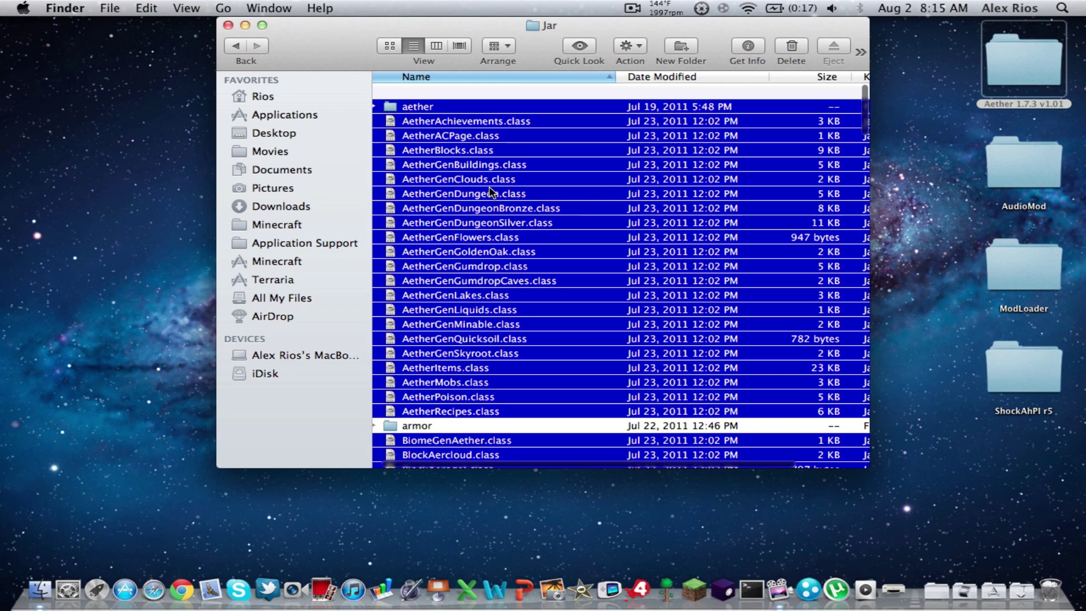
pyautogui.click(635, 45)
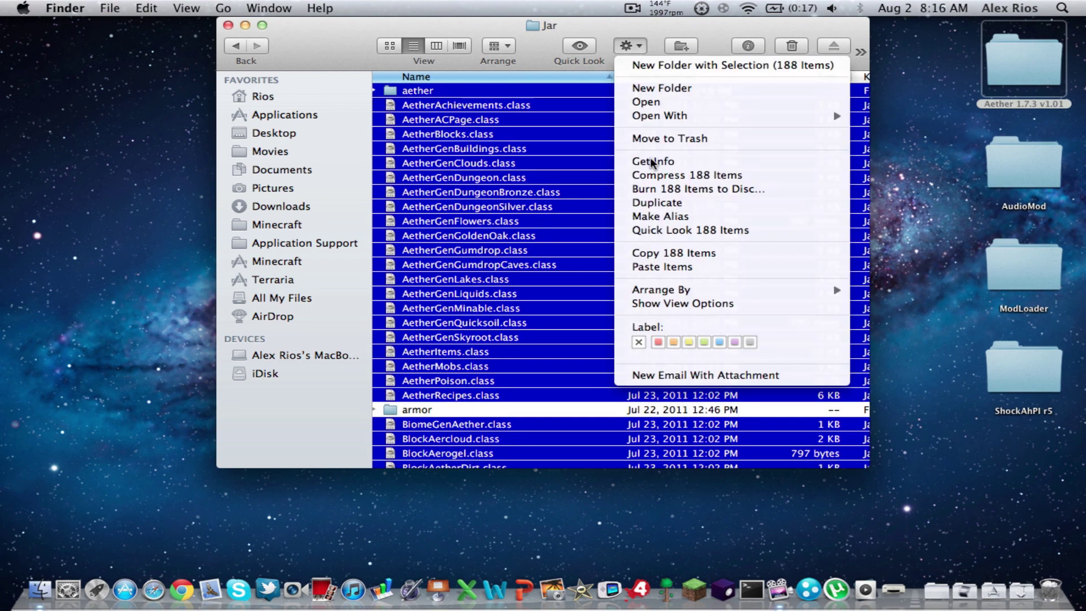
pyautogui.click(682, 252)
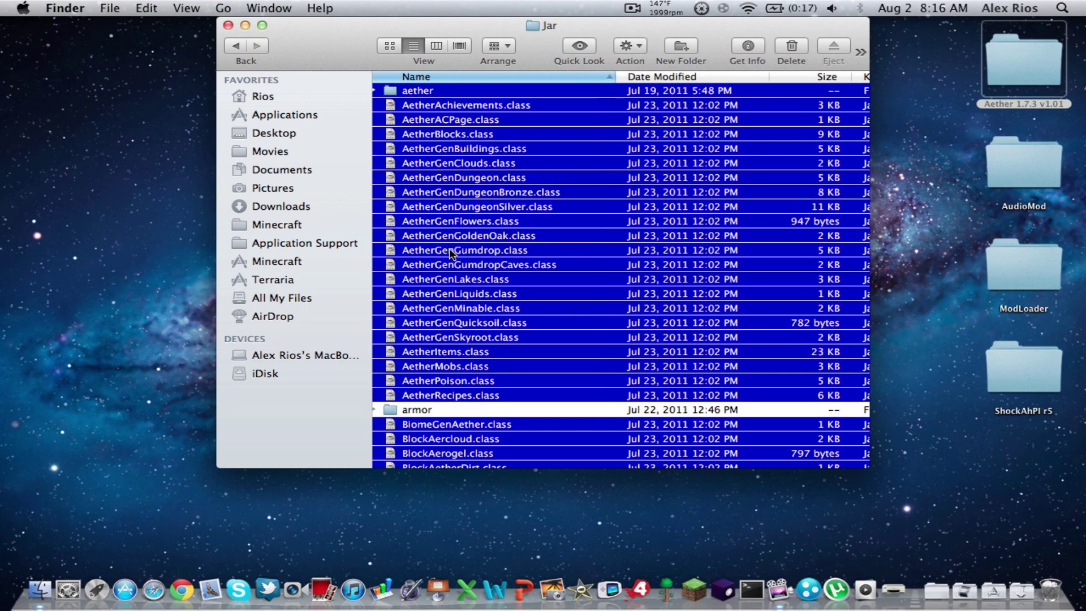
# Paste the copied Aether Jar items into the minecraft.jar folder
pyautogui.hotkey('ctrl', 'Left')
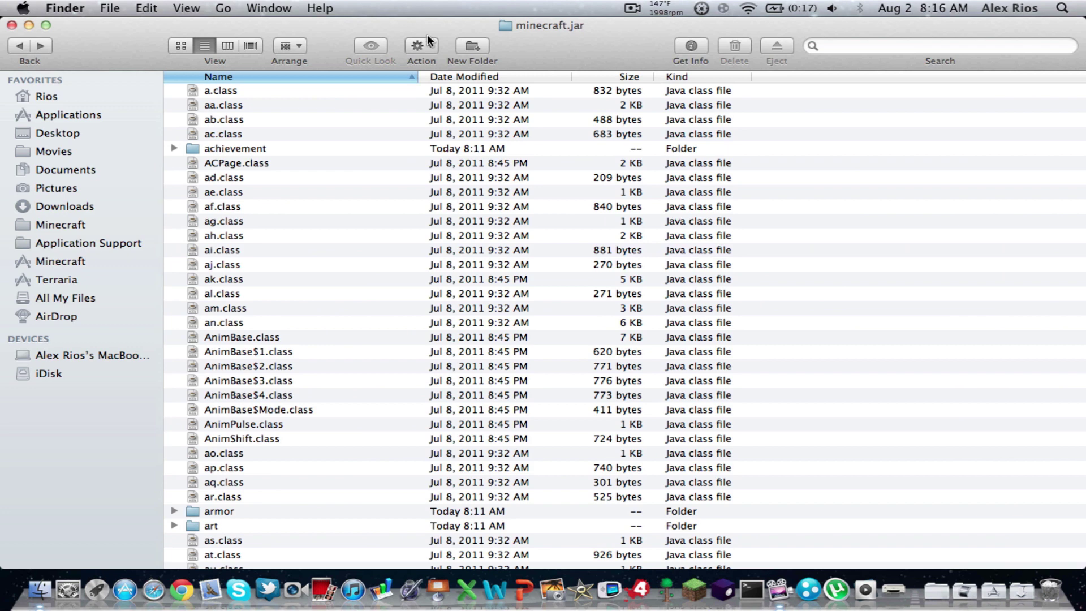
pyautogui.click(426, 44)
pyautogui.click(459, 153)
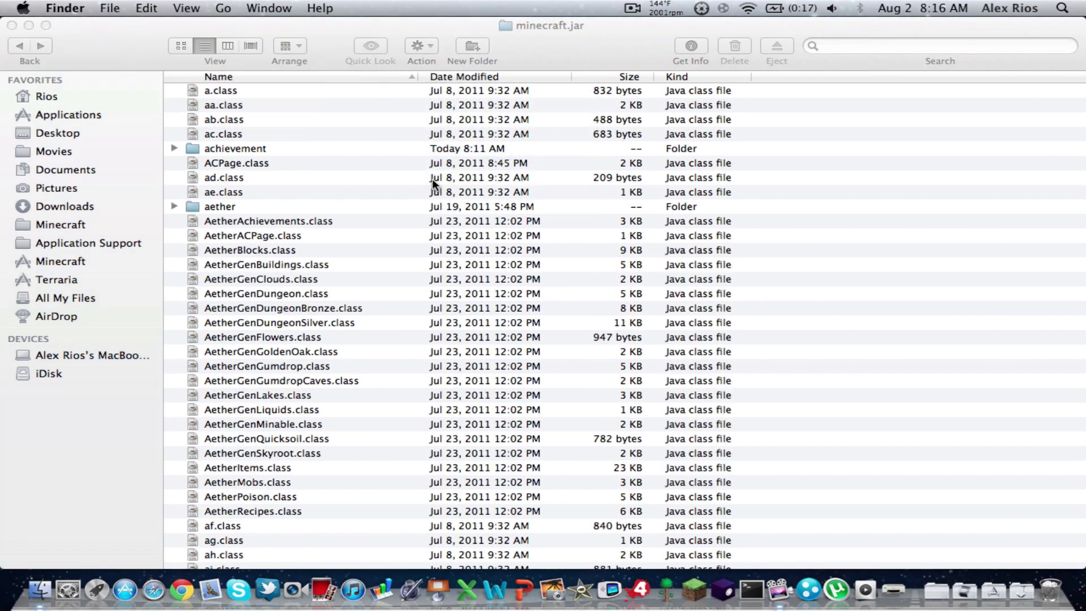
# Open the armor folder inside the Aether Jar folder and select all of its files for copying
pyautogui.hotkey('ctrl', 'Right')
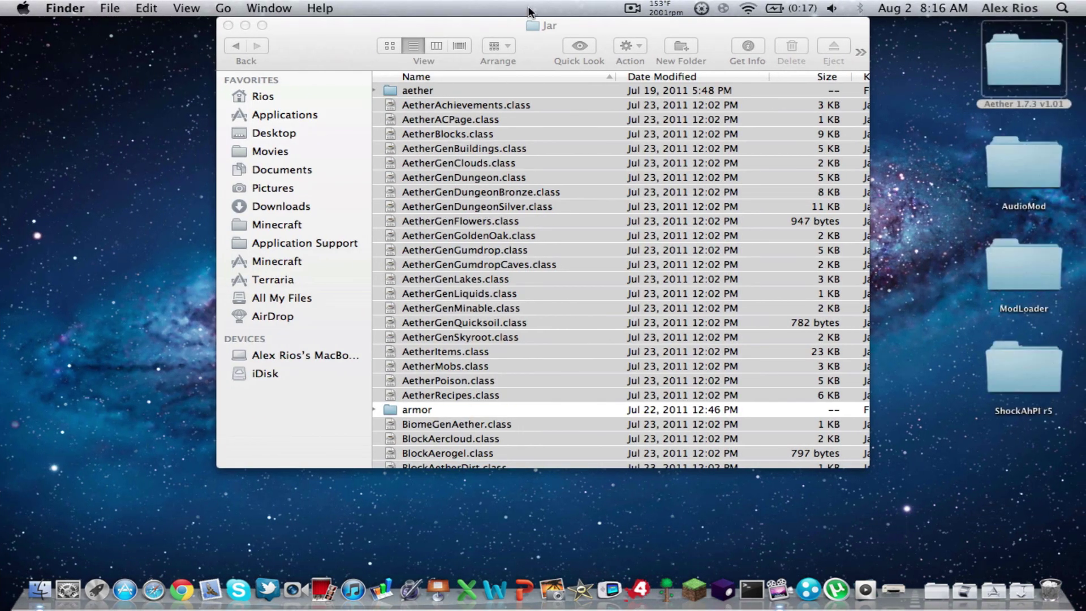
pyautogui.click(572, 21)
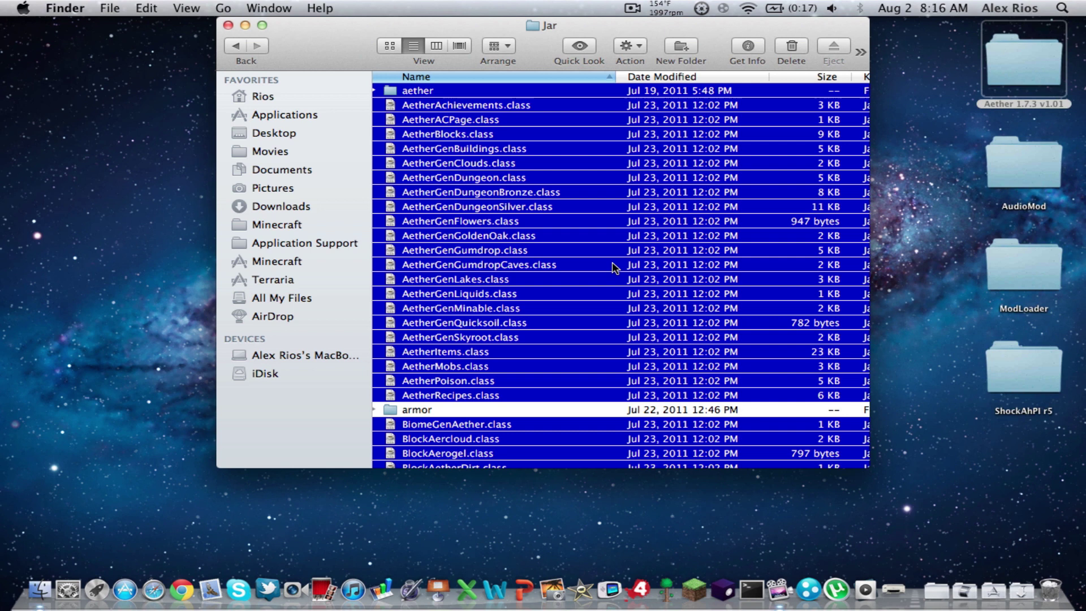
pyautogui.scroll(-1, 552, 266)
pyautogui.hscroll(-1, 553, 267)
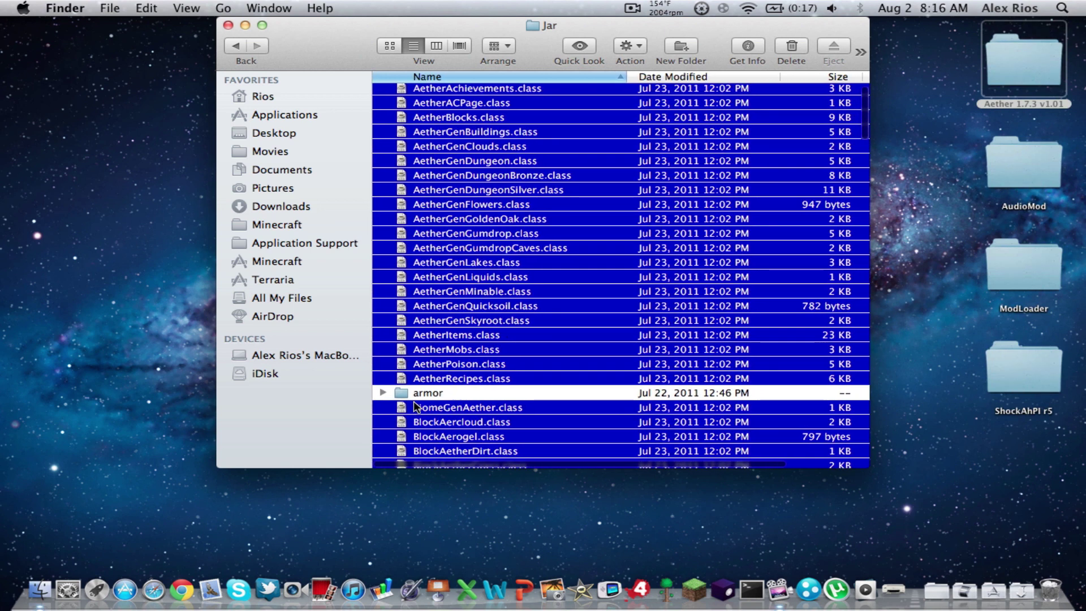
pyautogui.click(469, 392)
pyautogui.doubleClick(478, 391)
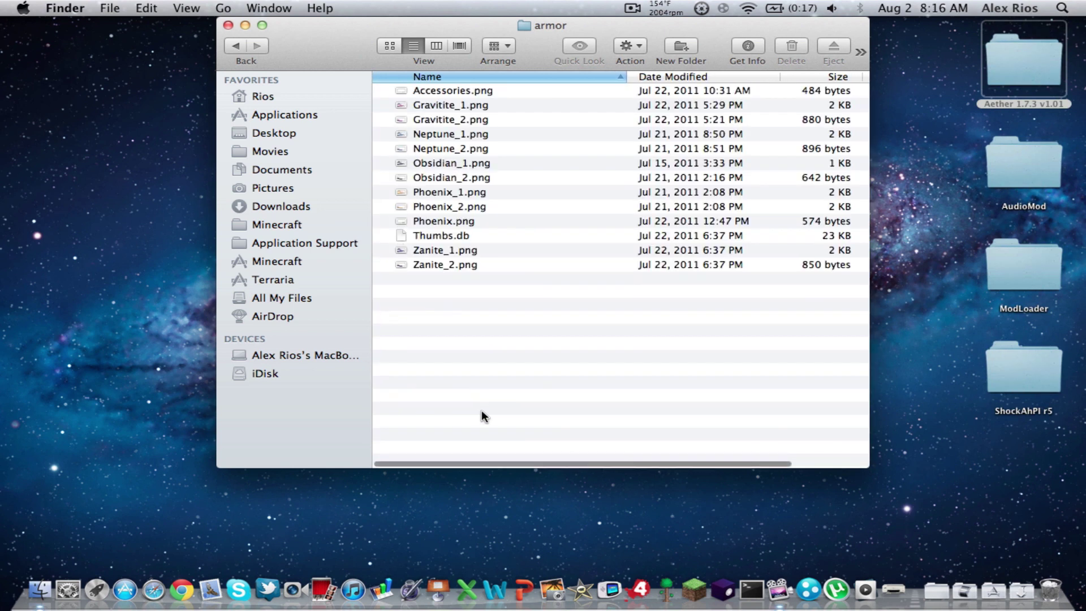
pyautogui.moveTo(481, 409); pyautogui.dragTo(473, 70)
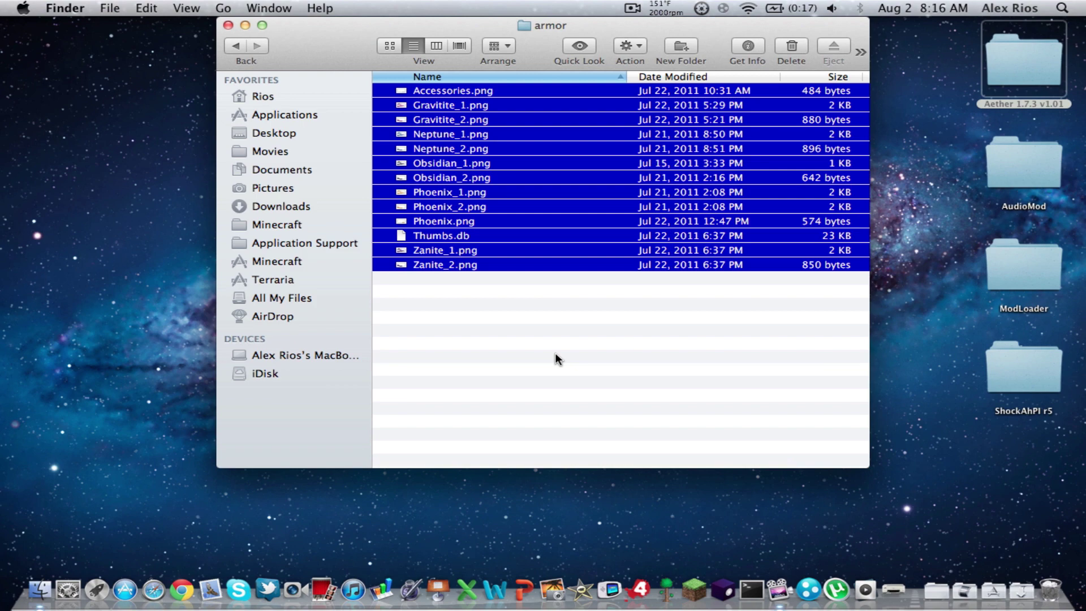
# Paste the Aether armor files into the armor folder inside minecraft.jar
pyautogui.hotkey('ctrl', 'Left')
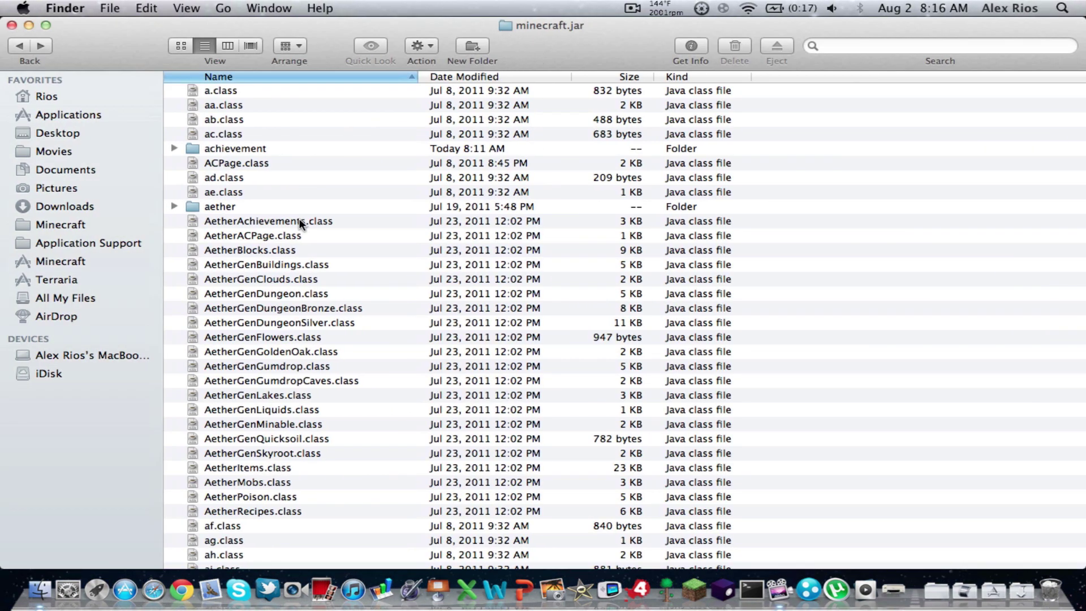
pyautogui.scroll(-10, 306, 235)
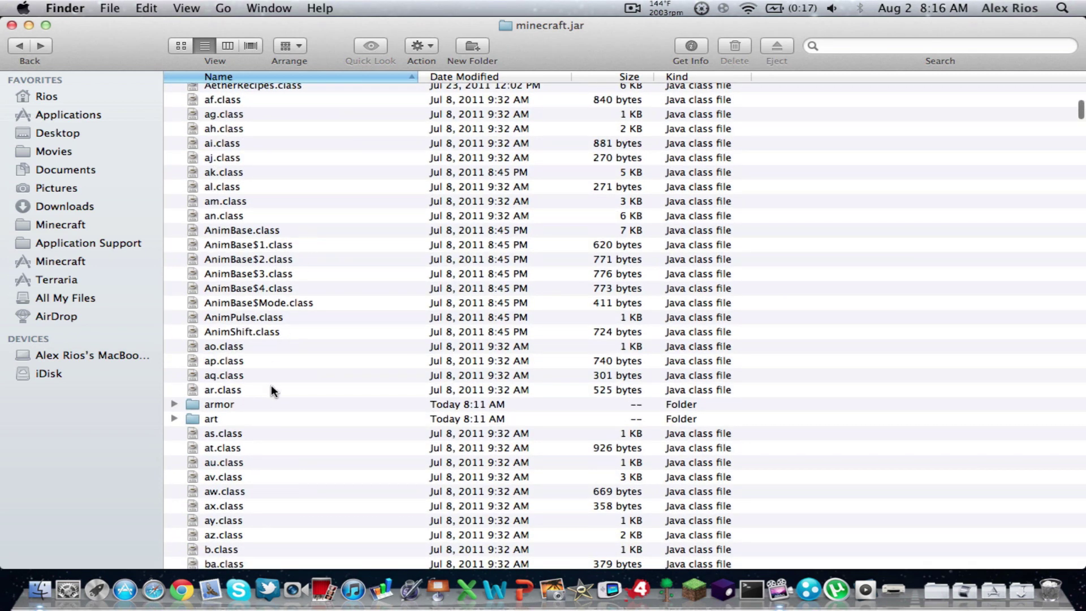
pyautogui.doubleClick(273, 403)
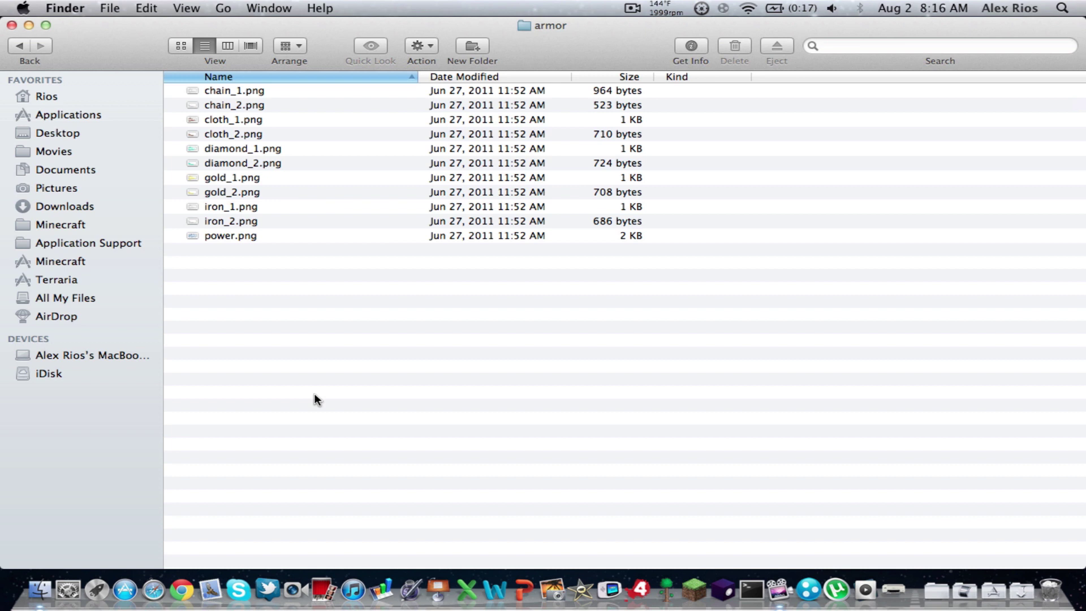
pyautogui.rightClick(315, 394)
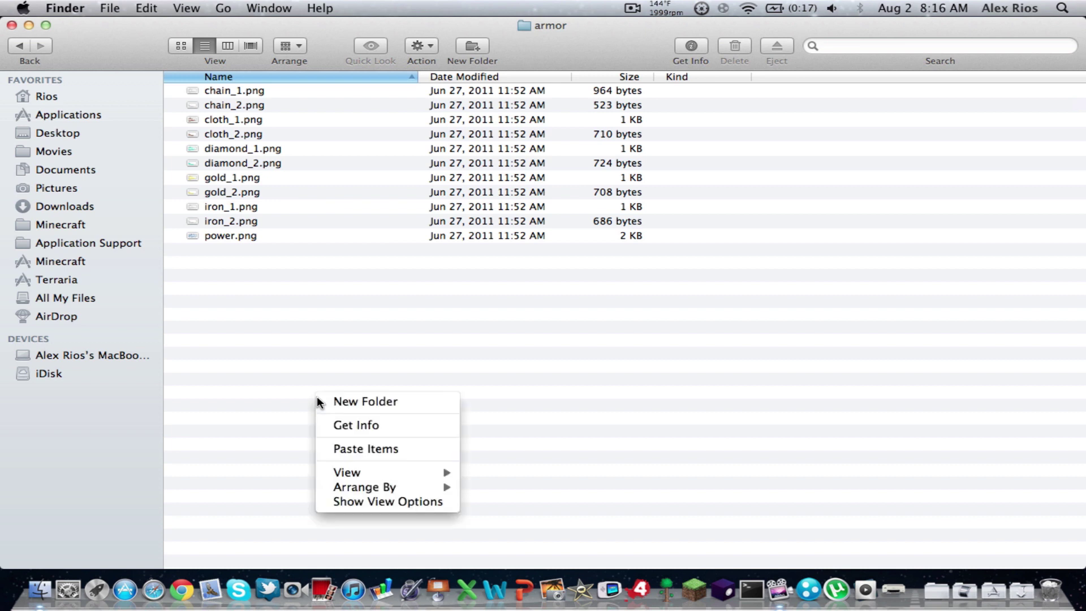
pyautogui.click(365, 448)
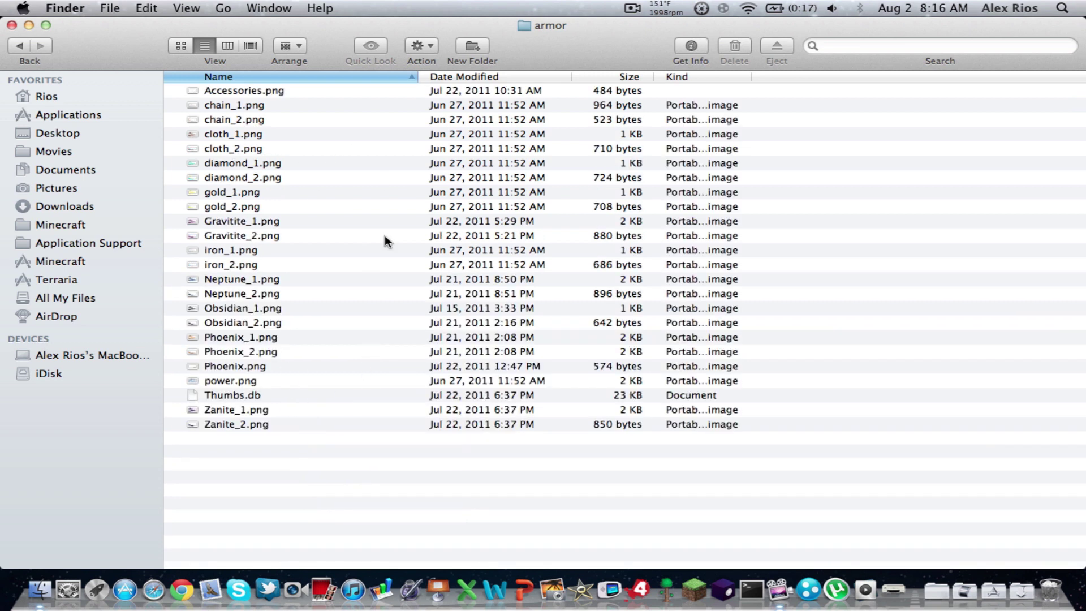
# Leave both armor folders, returning to minecraft.jar in one window and to Aether 1.7.3 v1.01 in the other
pyautogui.click(13, 44)
pyautogui.hotkey('ctrl', 'Right')
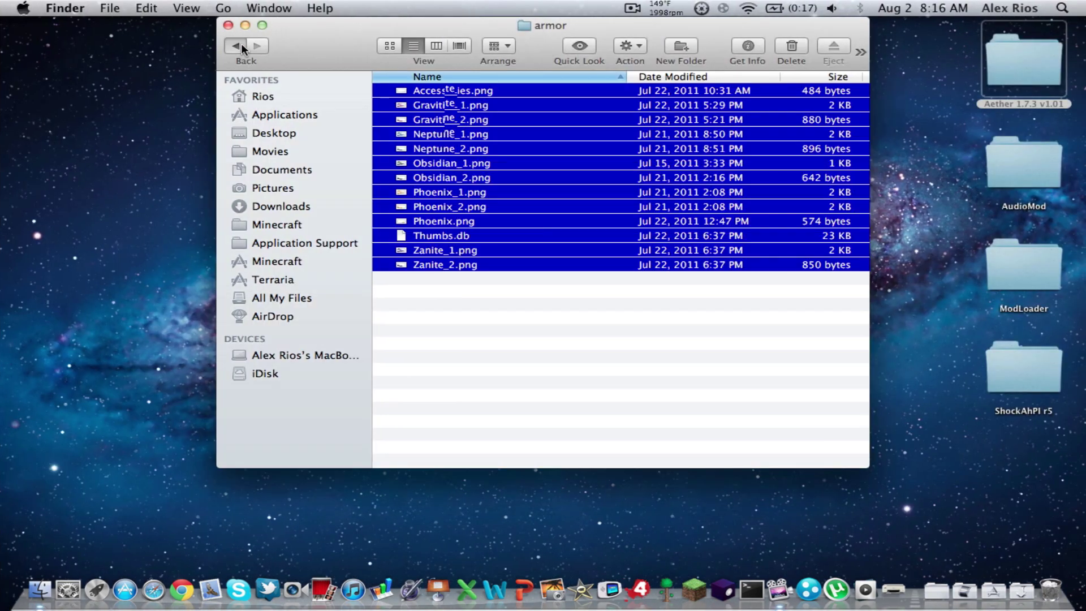
pyautogui.click(242, 43)
pyautogui.click(241, 43)
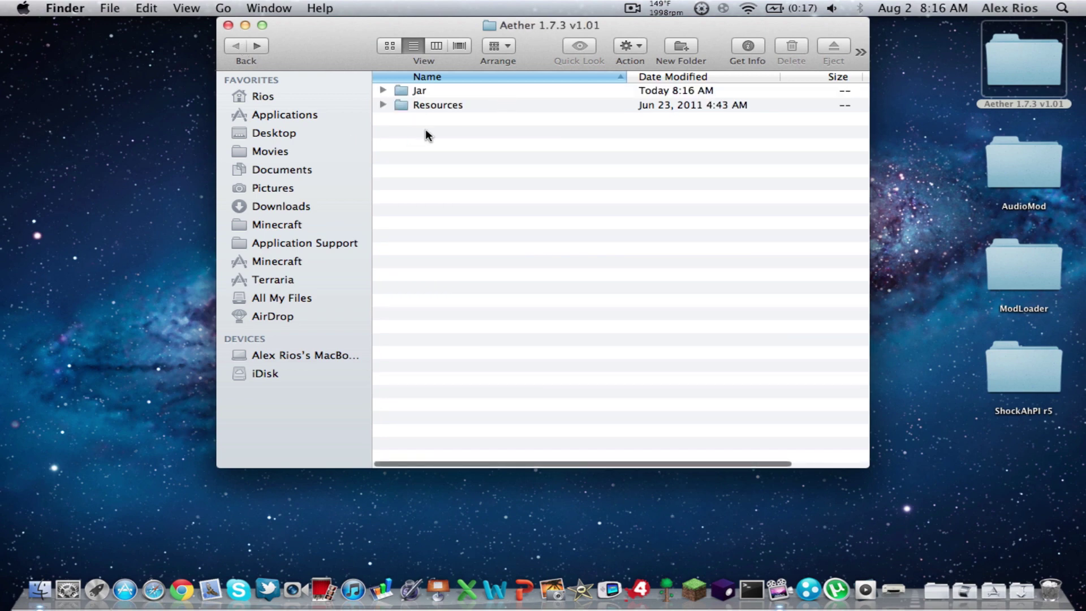
# Go back from minecraft.jar to the main minecraft folder and open its resources folder
pyautogui.hotkey('ctrl', 'Left')
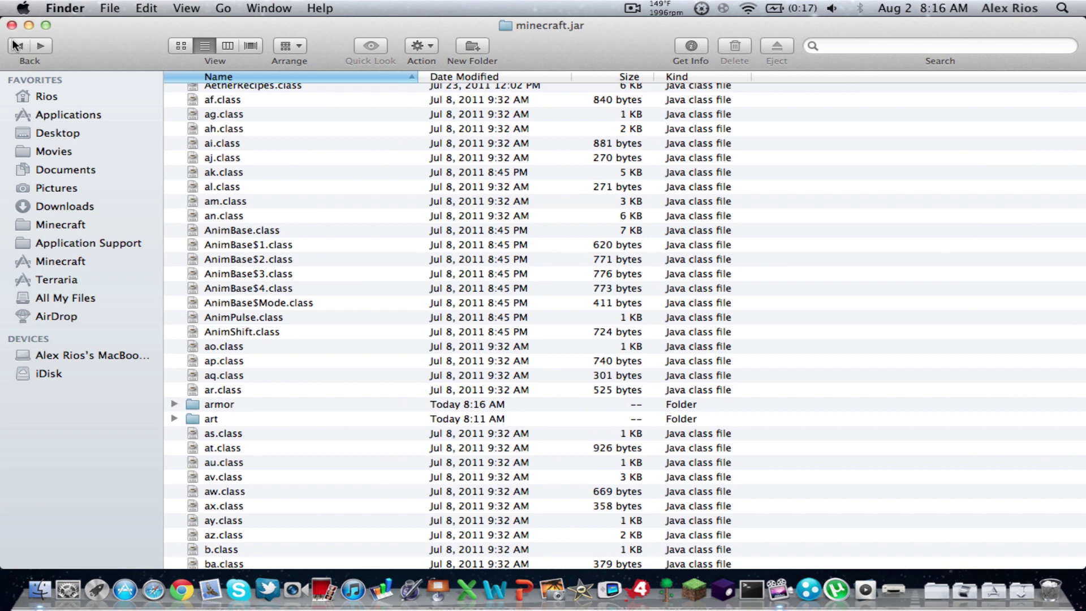
pyautogui.click(17, 45)
pyautogui.click(17, 46)
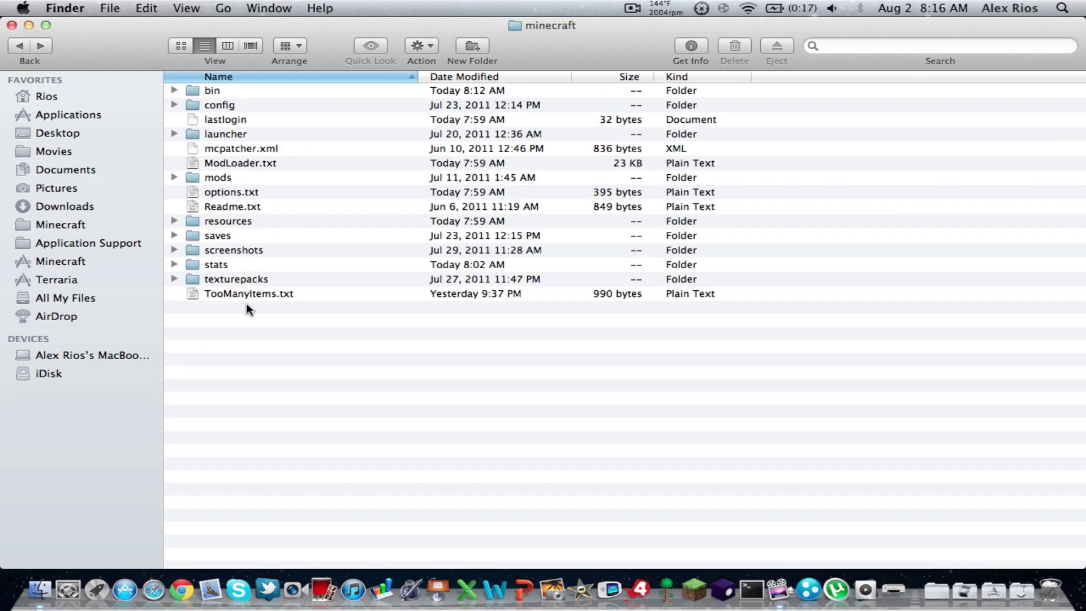
pyautogui.doubleClick(232, 222)
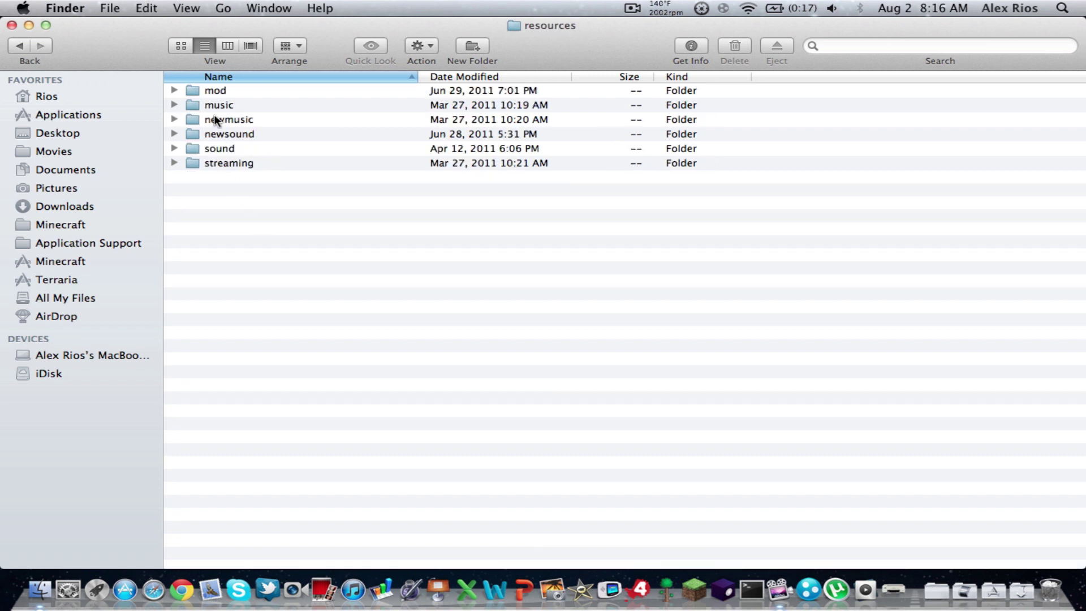
# Copy the mod folder from the Aether Resources folder and return to Minecraft's resources folder
pyautogui.hotkey('ctrl', 'Right')
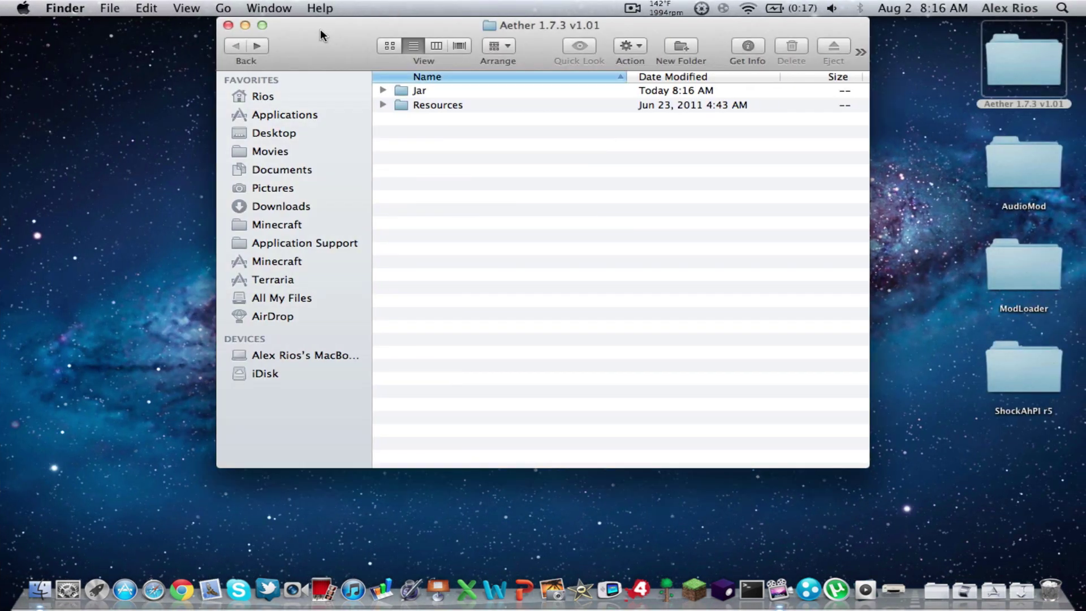
pyautogui.doubleClick(438, 105)
pyautogui.click(441, 89)
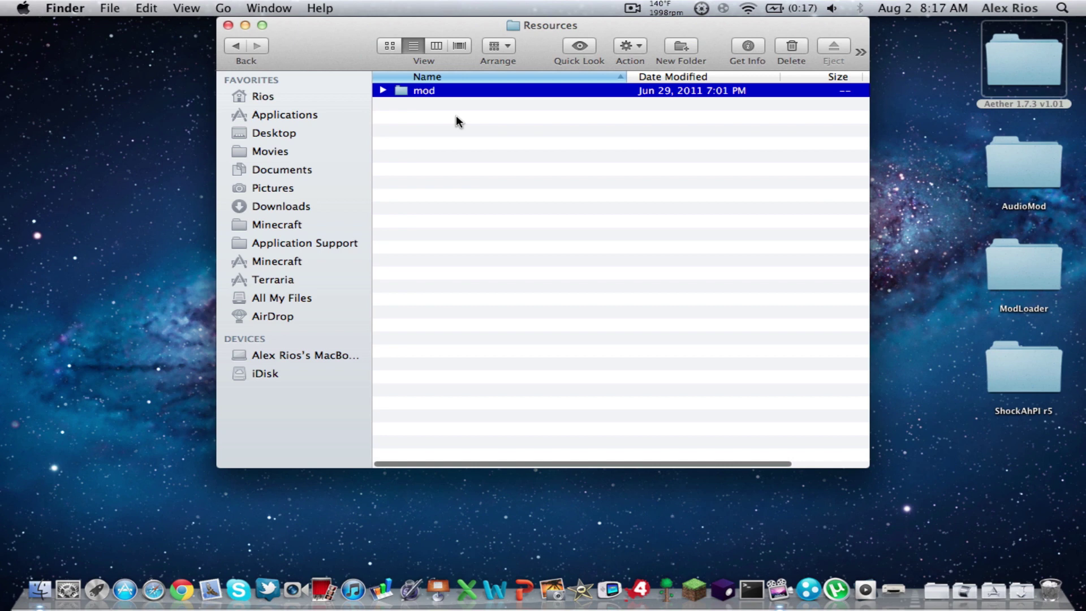
pyautogui.press('super+c')
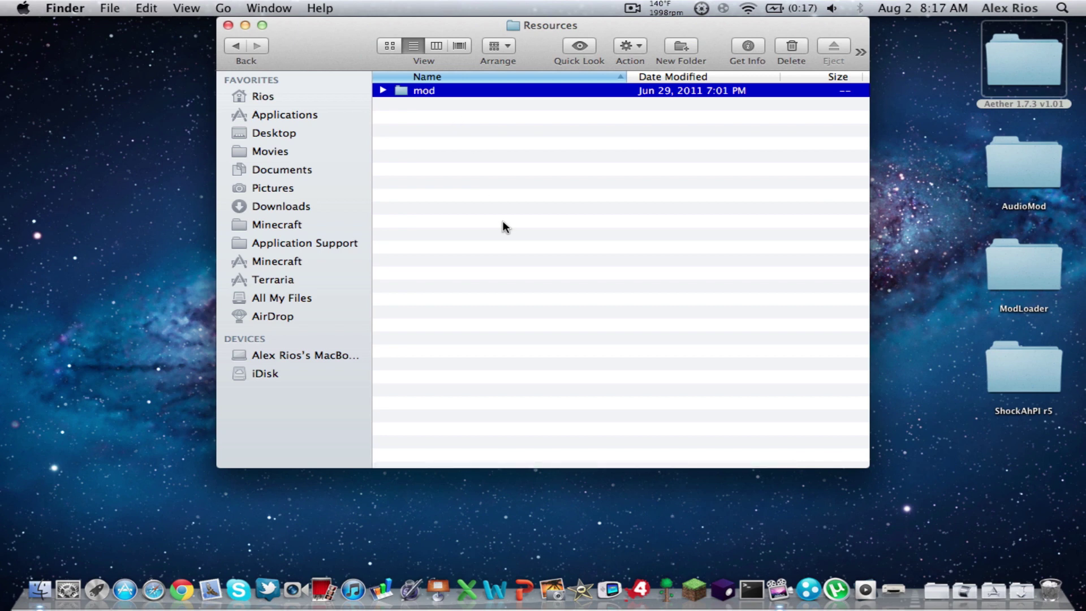
pyautogui.hotkey('ctrl', 'Left')
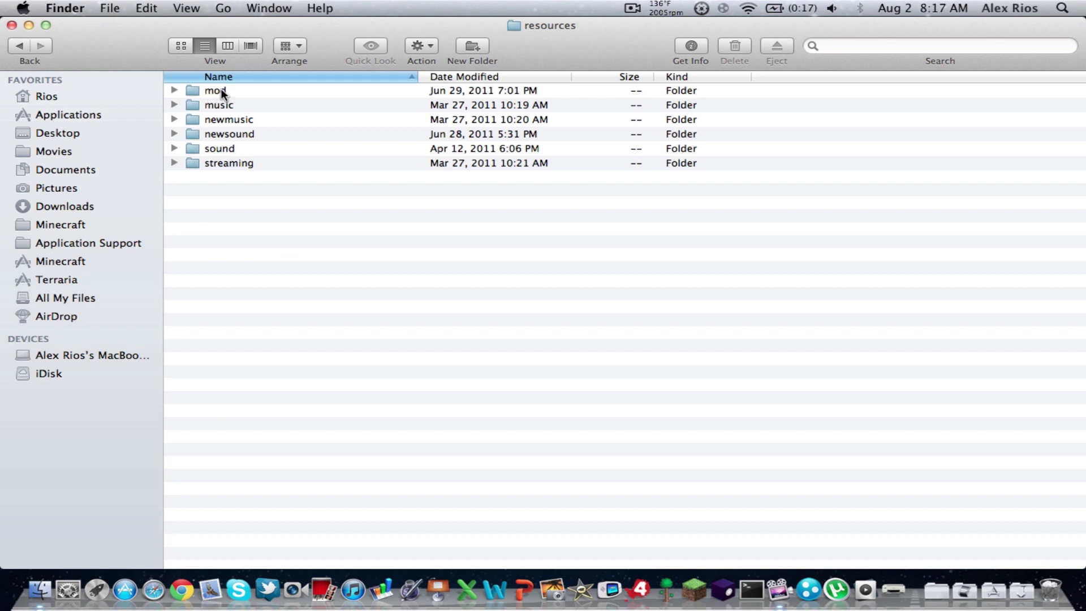
# Paste the Aether mod folder into Minecraft's resources folder, replacing the existing mod folder
pyautogui.rightClick(305, 303)
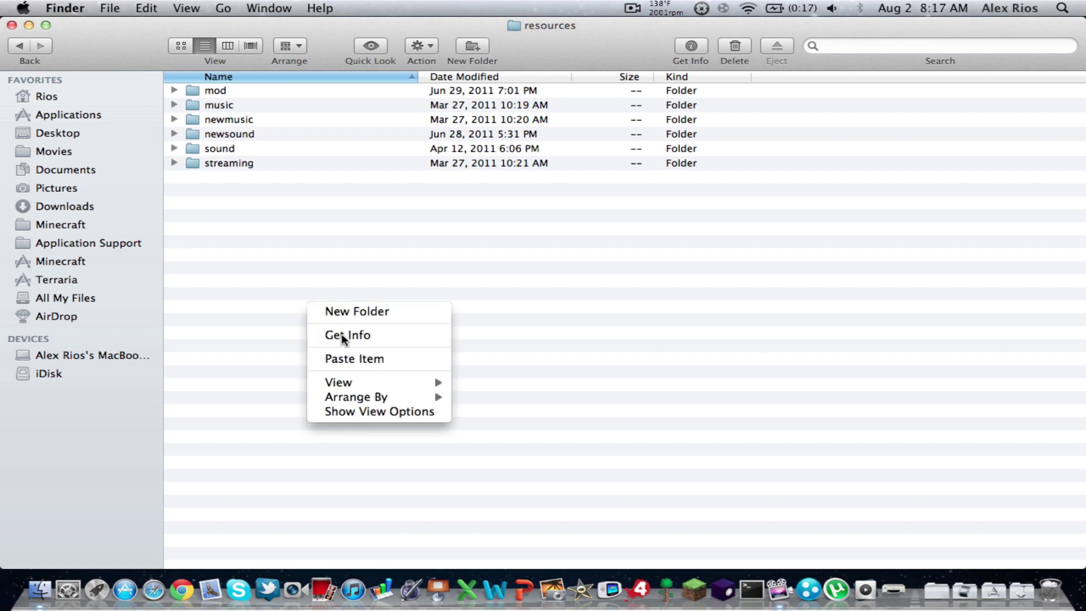
pyautogui.click(361, 357)
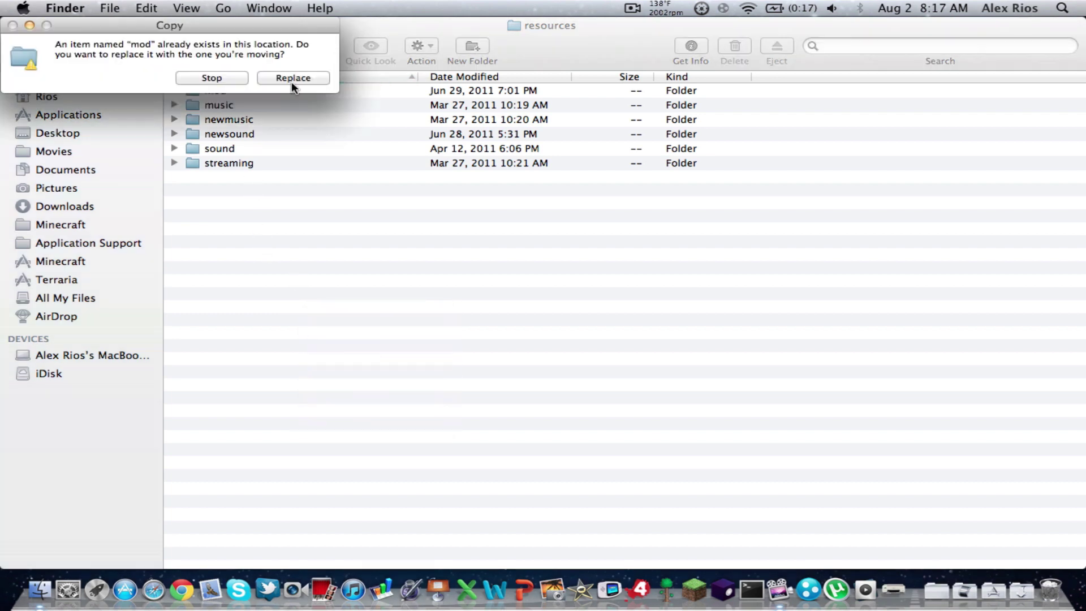
pyautogui.click(291, 79)
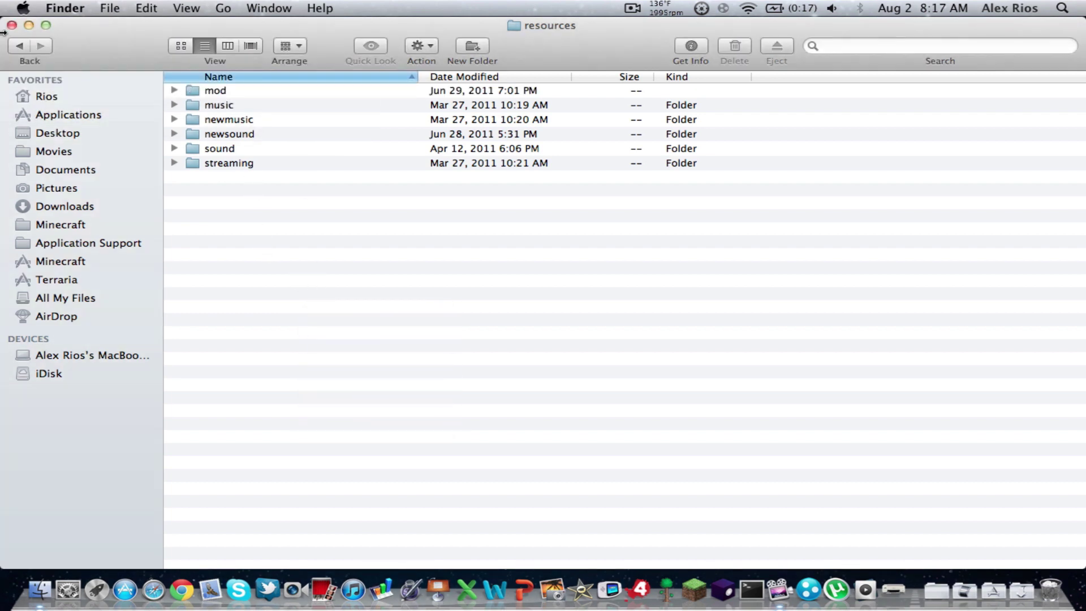
# Return to the main minecraft folder, then close both the Aether Resources window and the minecraft window
pyautogui.click(20, 45)
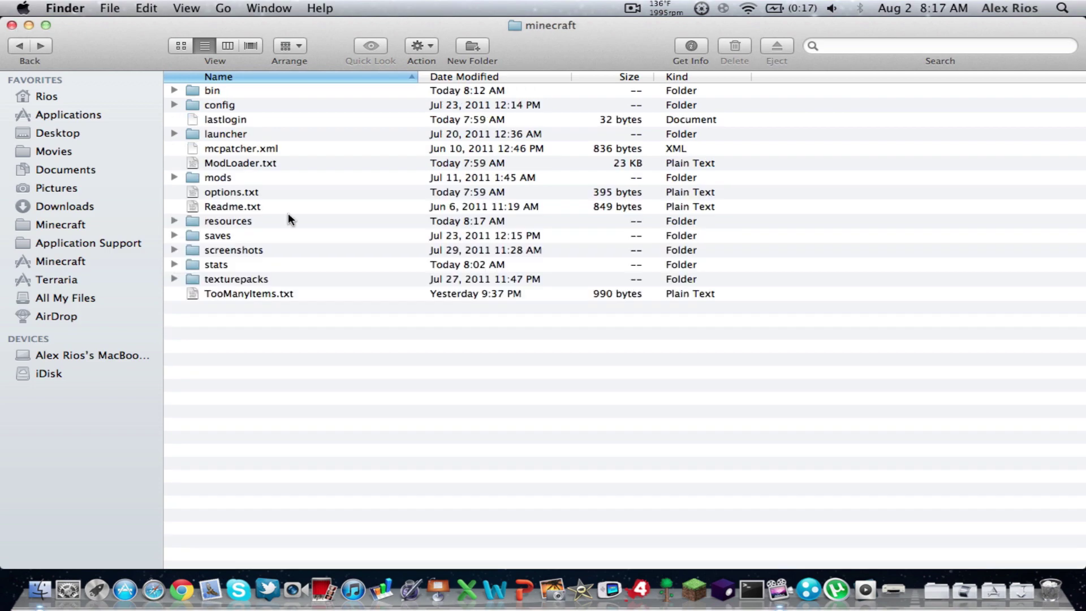
pyautogui.hotkey('ctrl', 'Right')
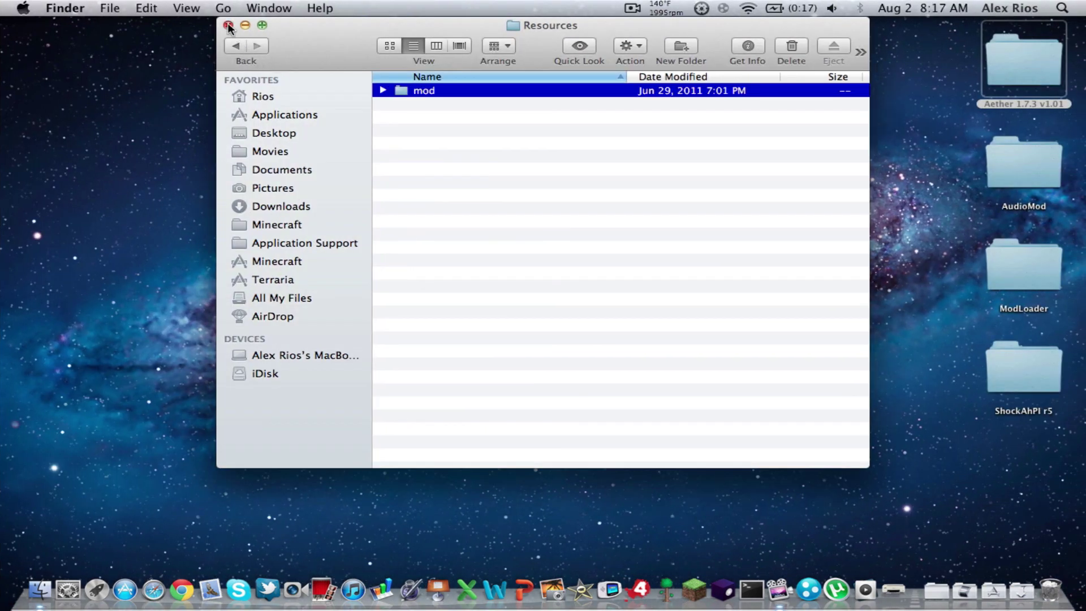
pyautogui.click(229, 26)
pyautogui.hotkey('ctrl', 'Left')
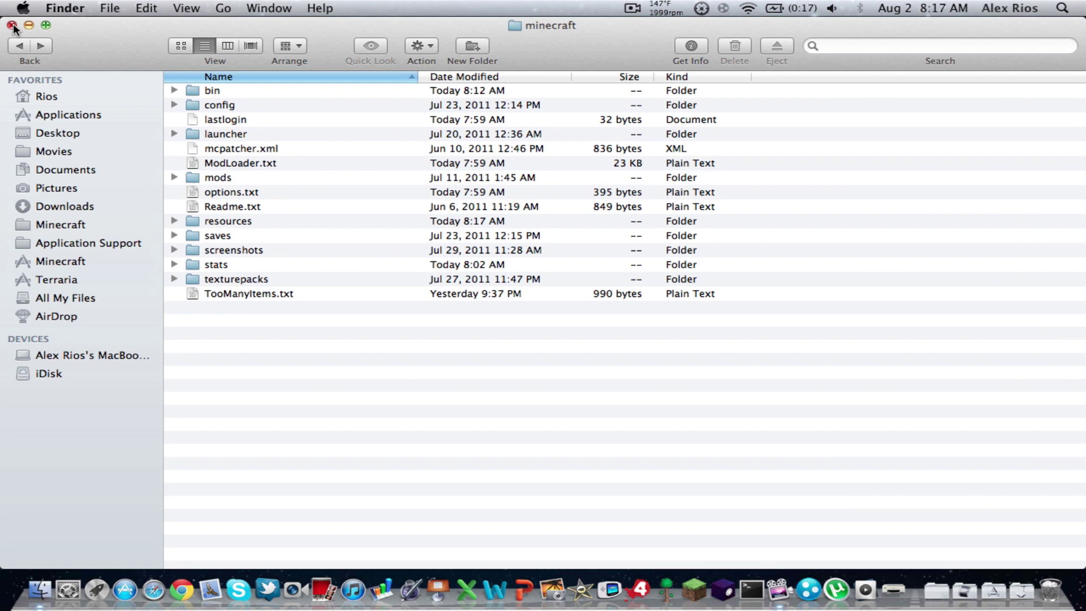
pyautogui.click(12, 25)
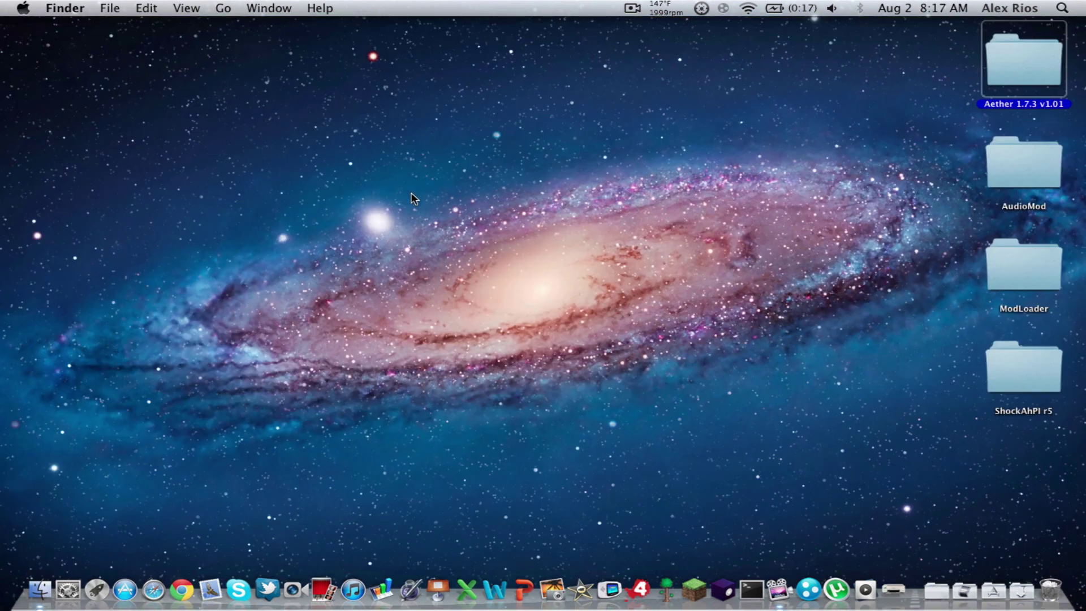
# Launch Minecraft, enlarge the launcher window to fill the screen and log in with the remembered account
pyautogui.click(694, 590)
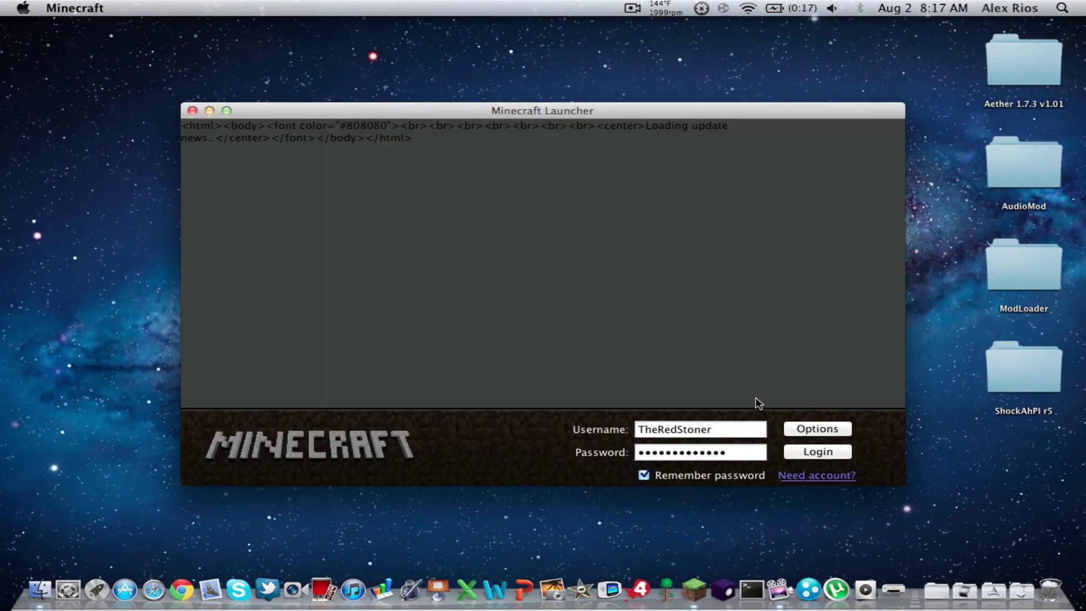
pyautogui.click(635, 7)
pyautogui.click(635, 7)
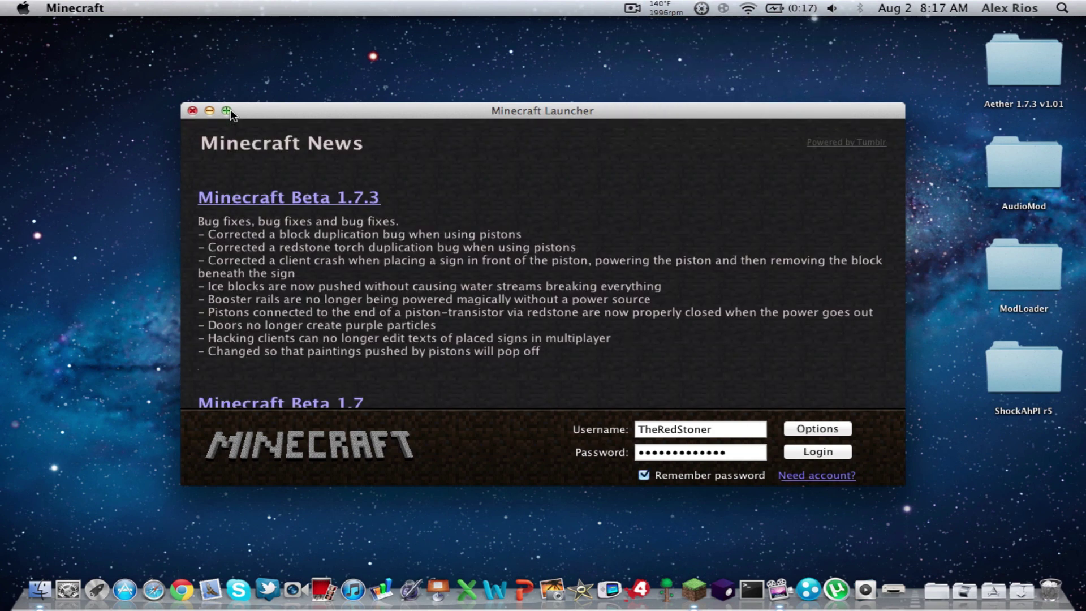
pyautogui.click(226, 111)
pyautogui.click(979, 535)
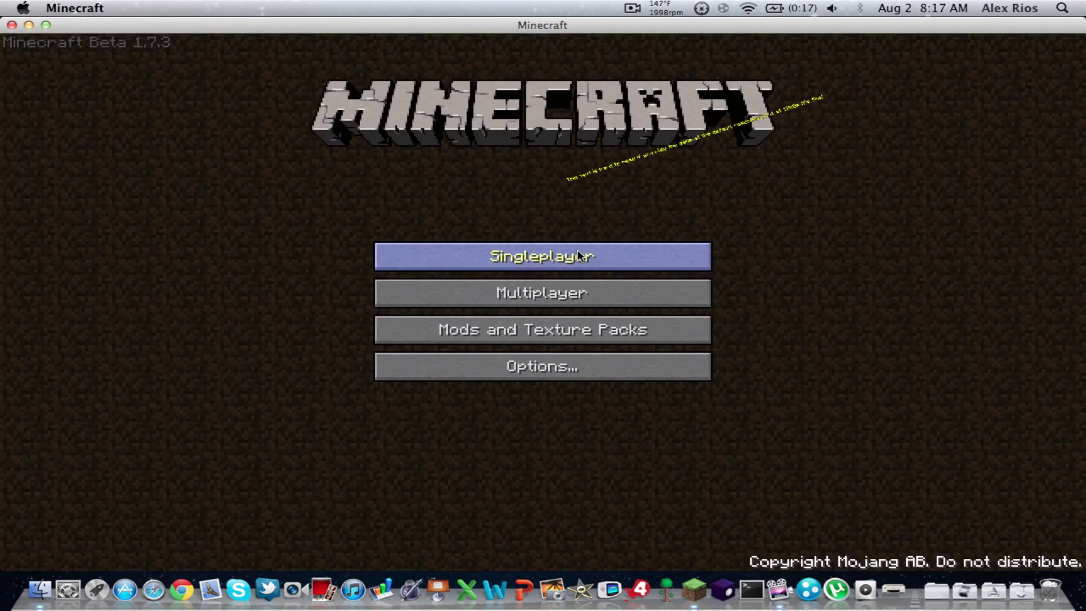
# Load the singleplayer world New World and check the player inventory for the Aether equipment slots
pyautogui.click(581, 257)
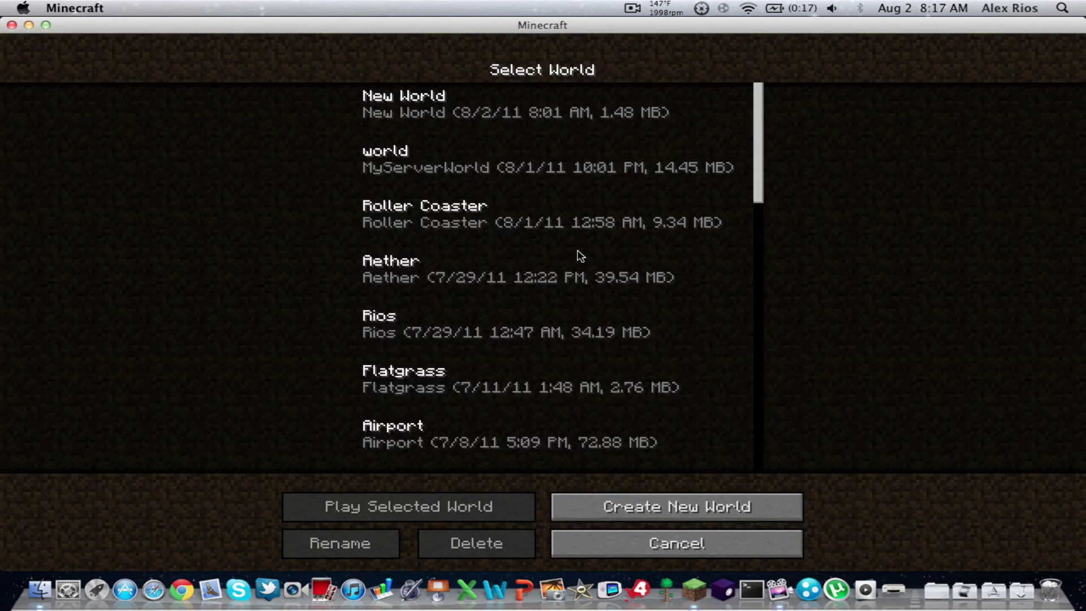
pyautogui.click(402, 105)
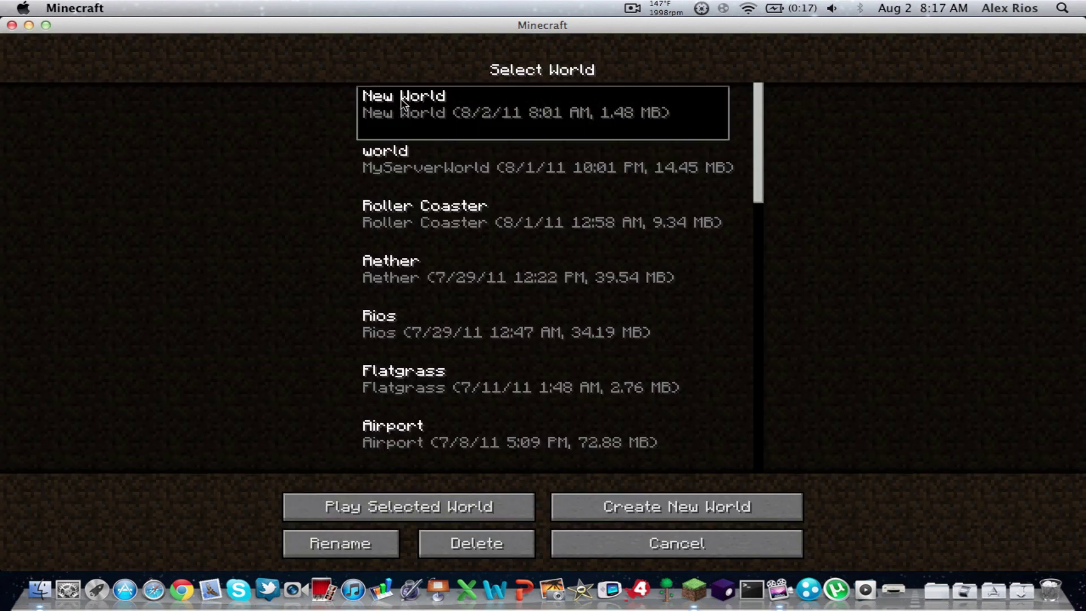
pyautogui.click(460, 502)
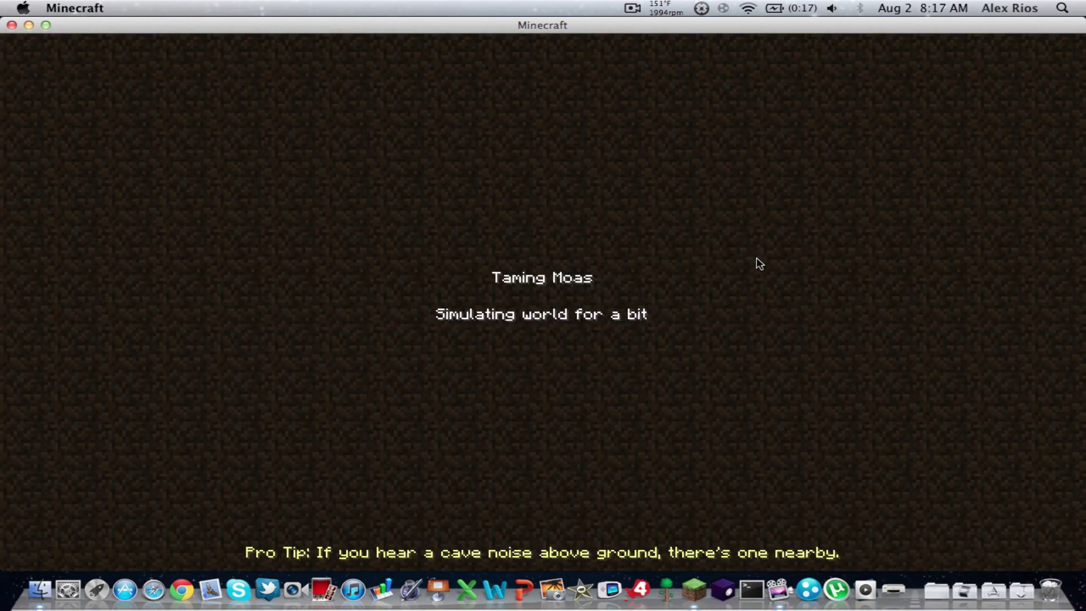
pyautogui.press('e')
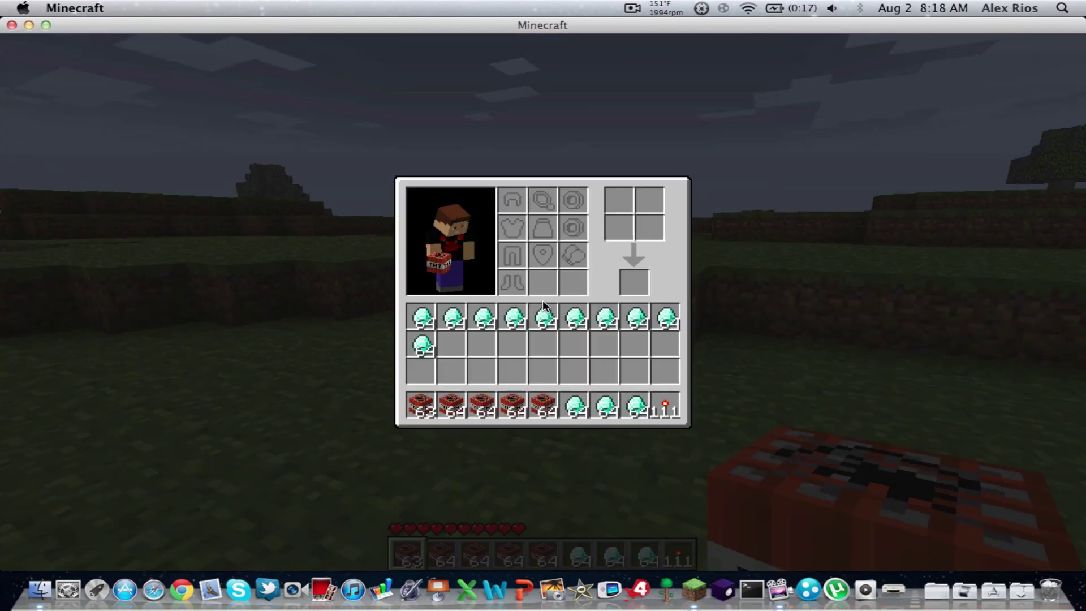
pyautogui.press('e')
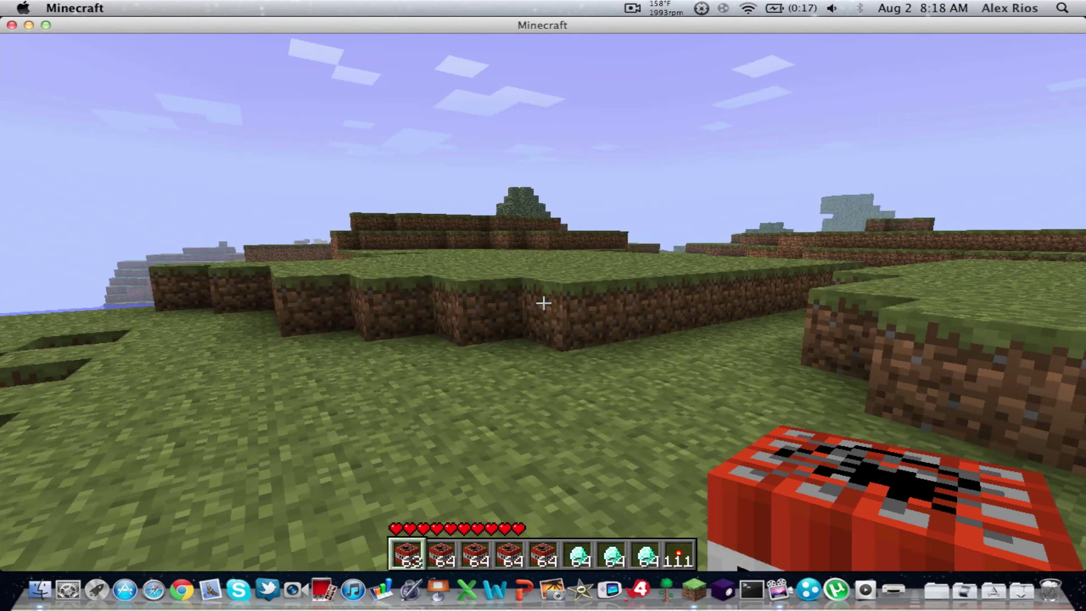
# Save and quit to the title screen, then switch to Inside Job and open the inventory of New World
pyautogui.press('Escape')
pyautogui.click(553, 351)
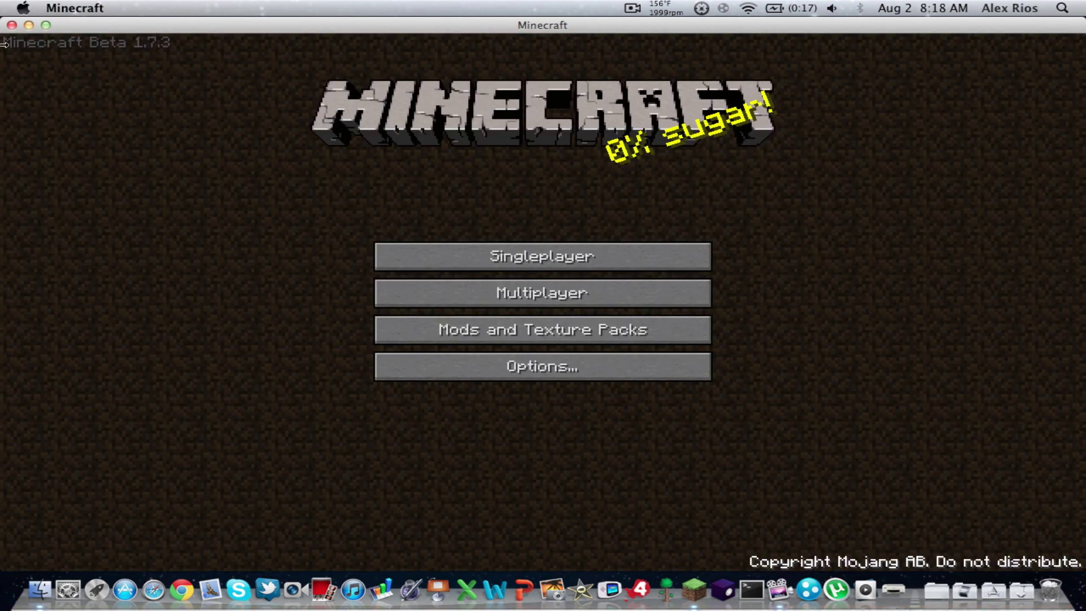
pyautogui.click(722, 590)
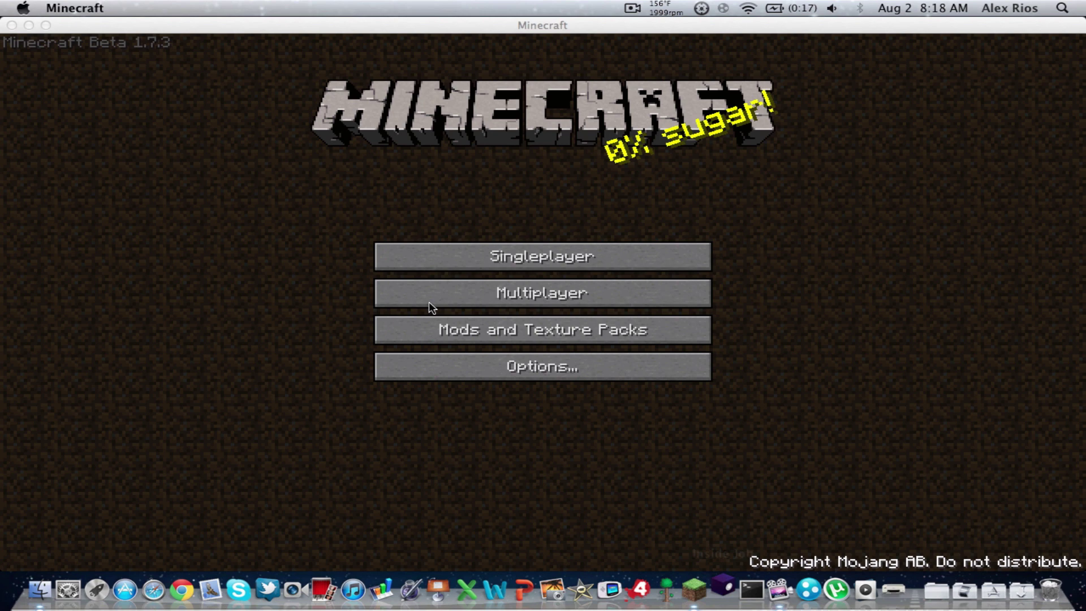
pyautogui.doubleClick(603, 342)
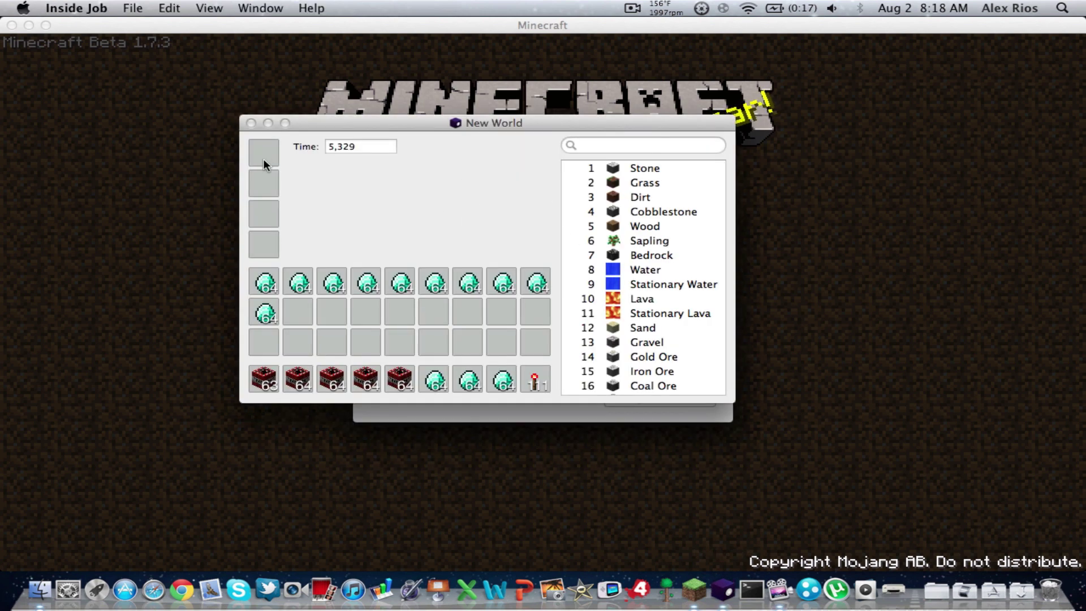
# Move the eighth-slot diamonds and the redstone torches out of the hotbar, and add Glowstone to the eighth hotbar slot
pyautogui.moveTo(504, 382); pyautogui.dragTo(502, 342)
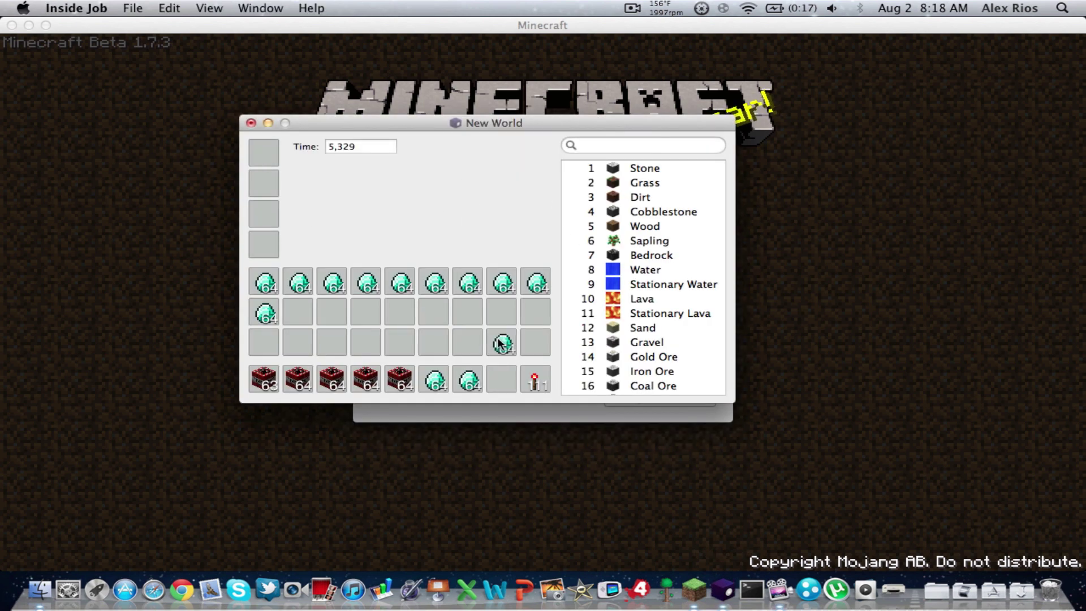
pyautogui.click(650, 145)
pyautogui.write('glow')
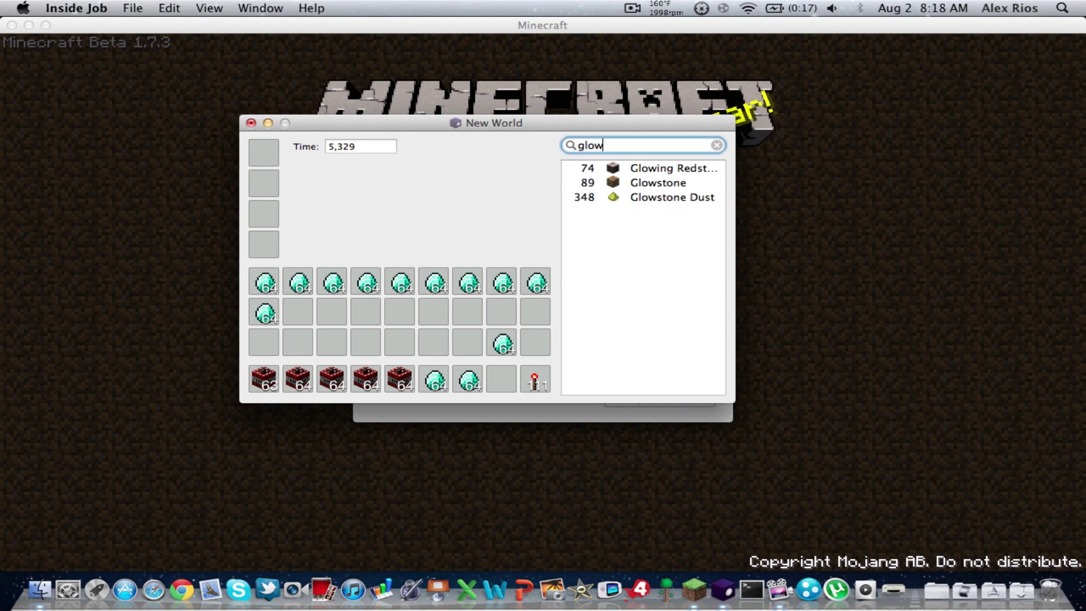
pyautogui.moveTo(660, 172); pyautogui.dragTo(534, 345)
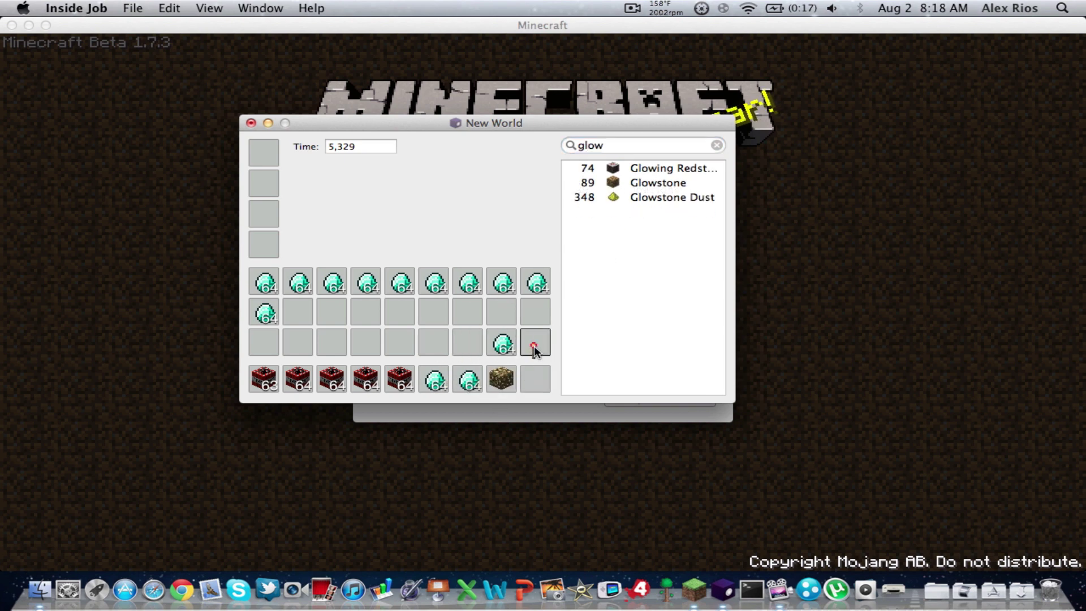
# Search the items for "buck" and add a Water Bucket to the last hotbar slot
pyautogui.click(717, 145)
pyautogui.write('buck')
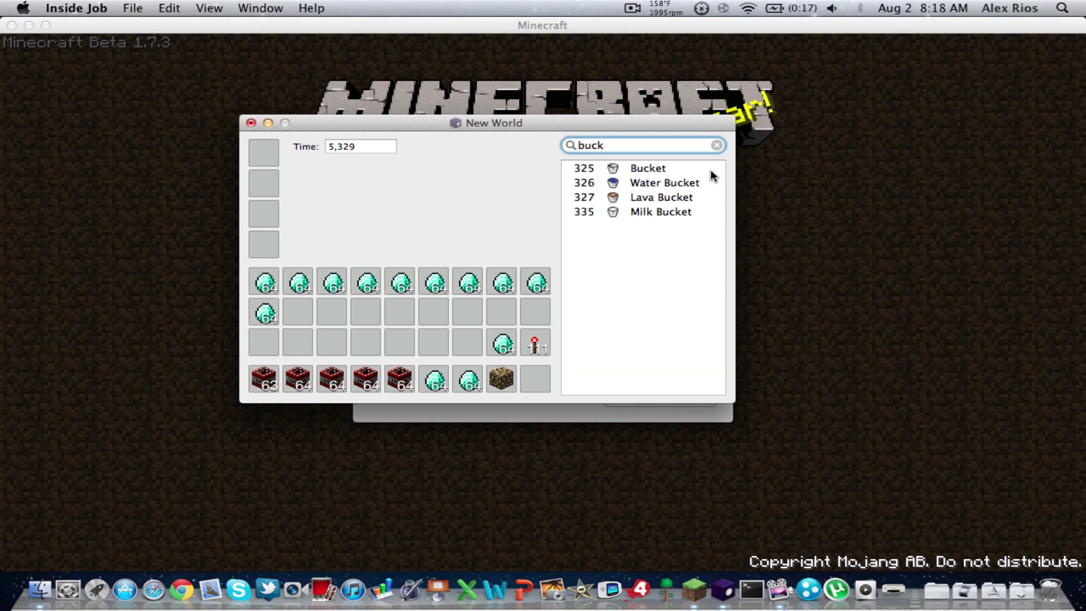
pyautogui.moveTo(694, 184); pyautogui.dragTo(541, 368)
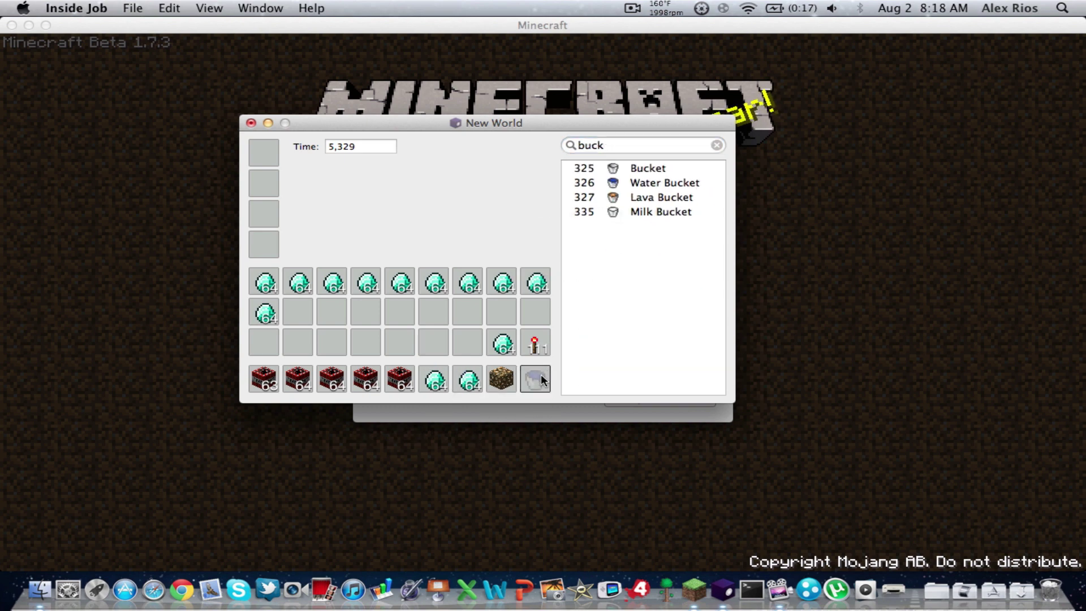
# Set the Glowstone count to 64, check the Water Bucket's count, then save the inventory and quit the editor
pyautogui.click(501, 380)
pyautogui.write('64')
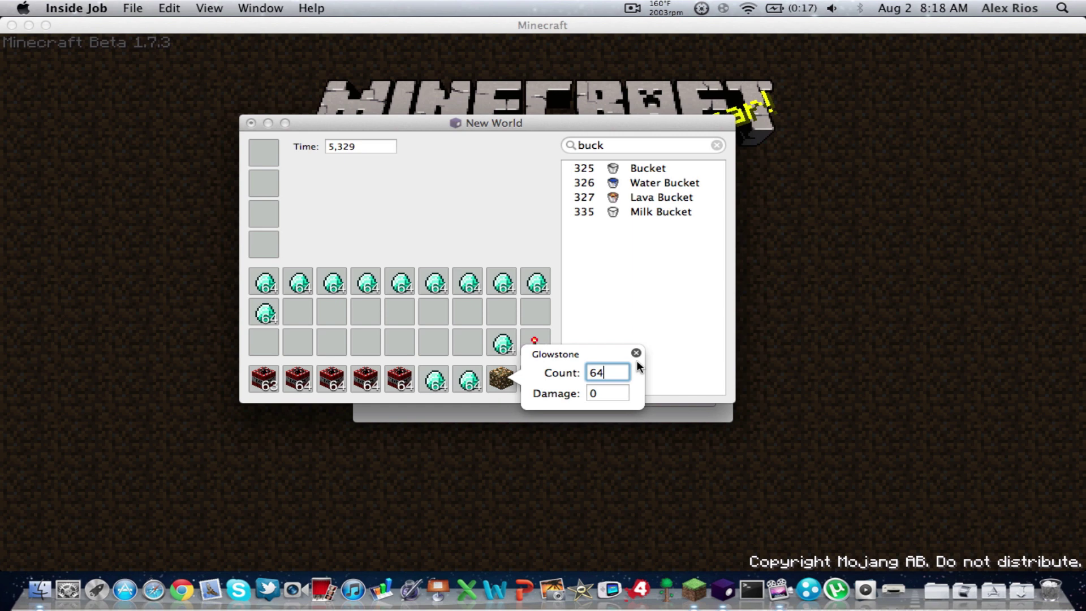
pyautogui.press('Return')
pyautogui.click(542, 390)
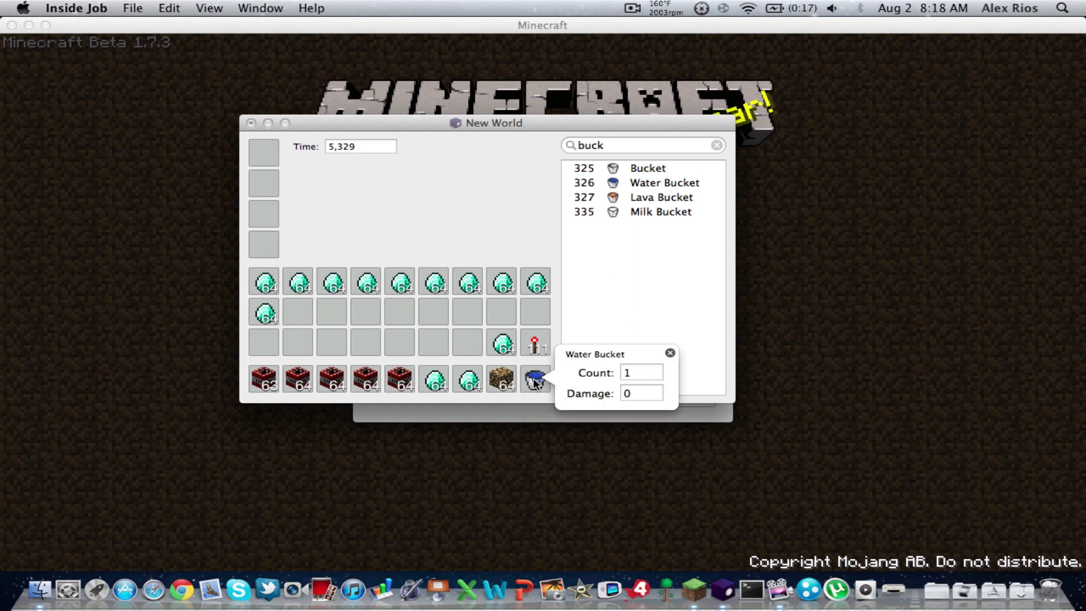
pyautogui.click(450, 332)
pyautogui.press('super+s')
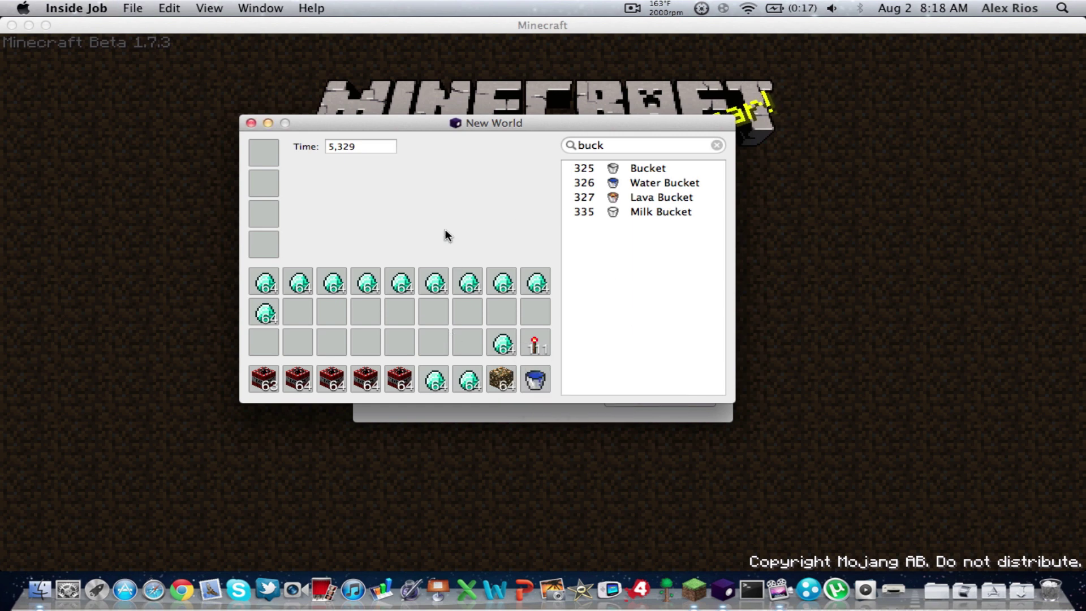
pyautogui.press('super+q')
# Load New World again in singleplayer and check the inventory for the Glowstone and Water Bucket
pyautogui.click(449, 254)
pyautogui.click(418, 116)
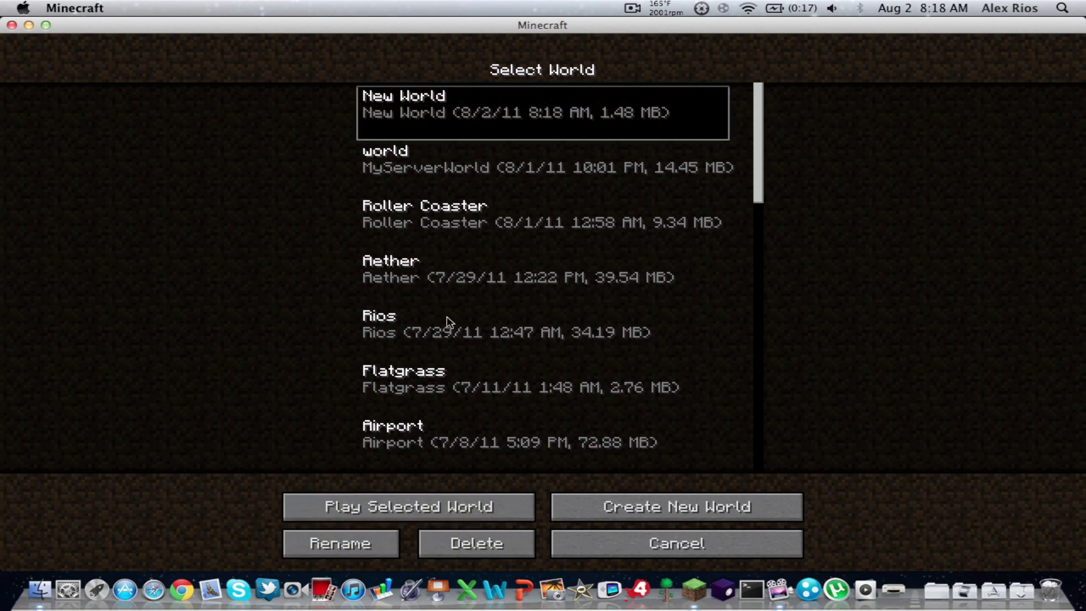
pyautogui.click(466, 494)
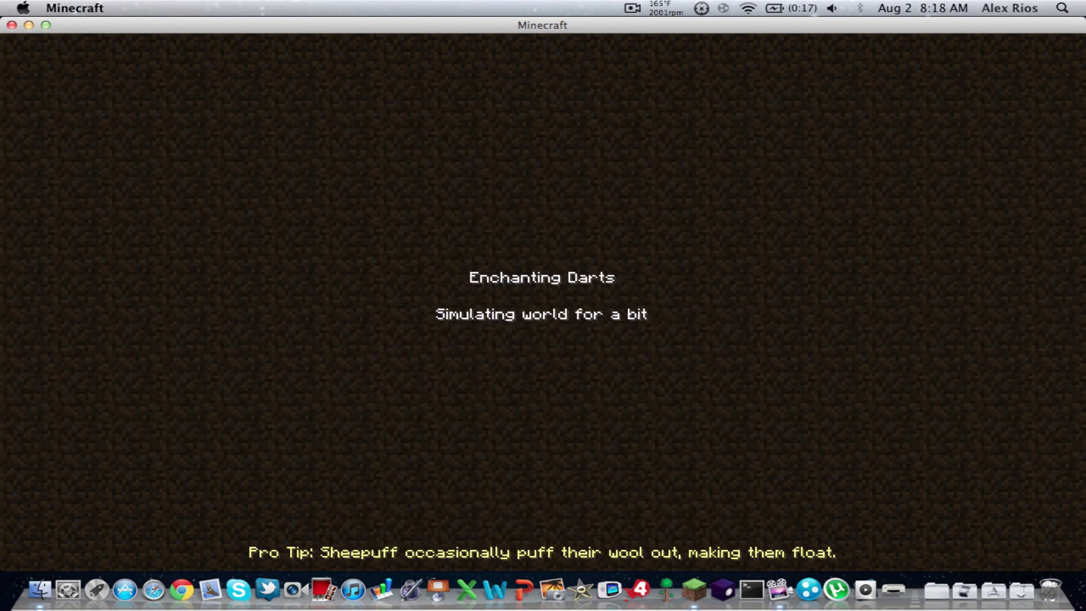
pyautogui.press('e')
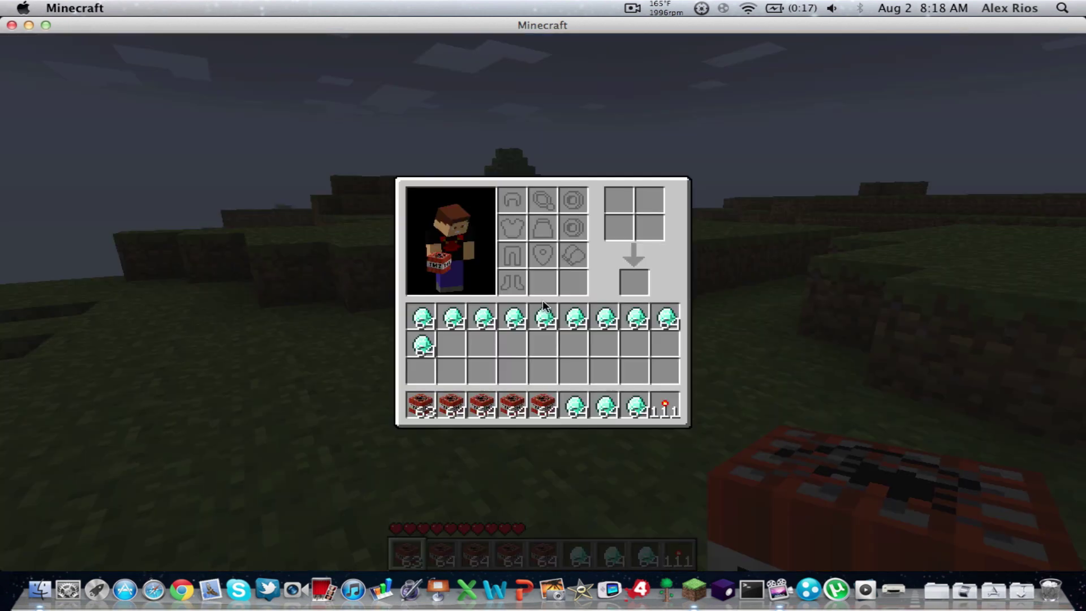
pyautogui.press('e')
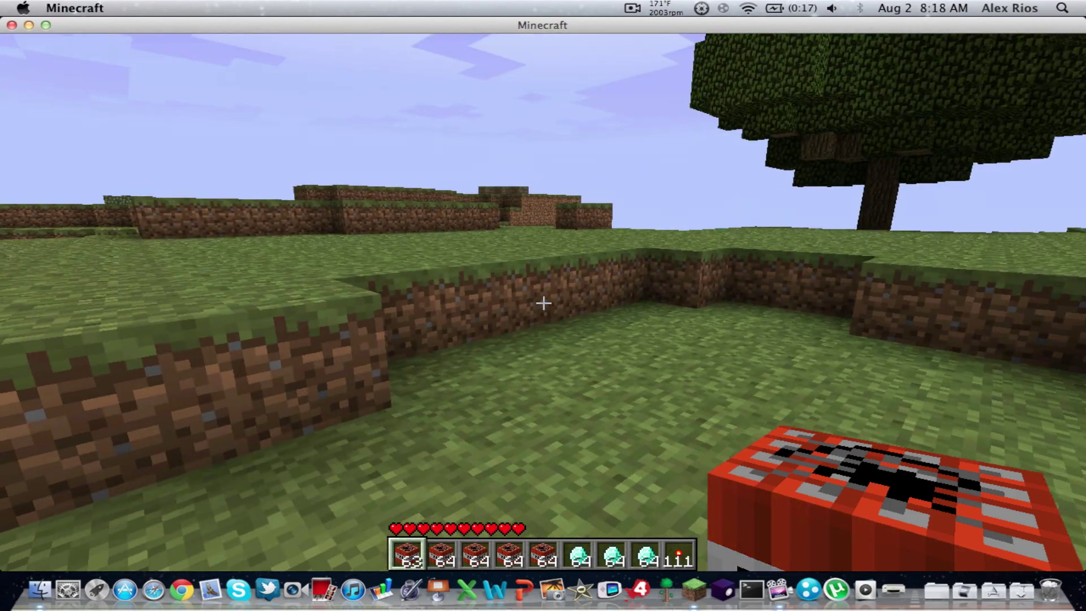
# Walk to an open flat patch of grass and lay a row of four TNT blocks as the base of a frame
pyautogui.press('w')
pyautogui.press('space')
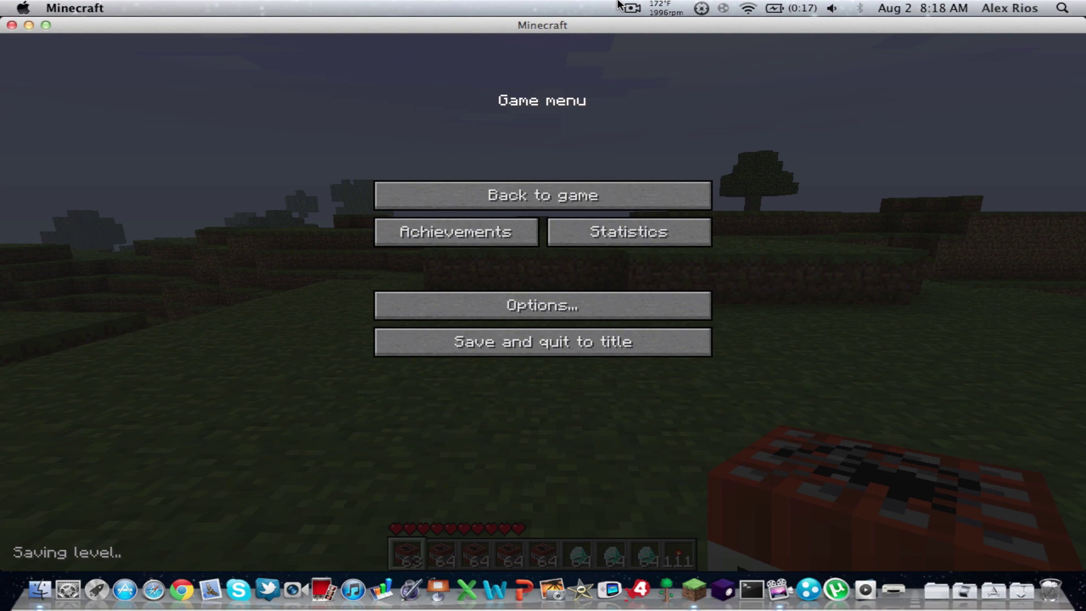
pyautogui.click(603, 201)
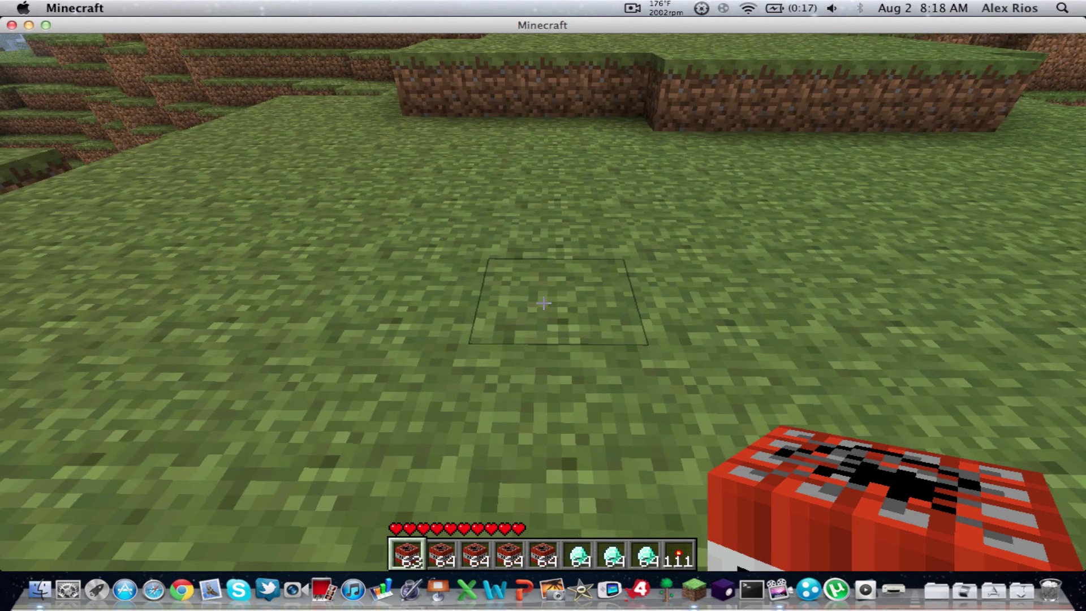
pyautogui.rightClick(543, 304)
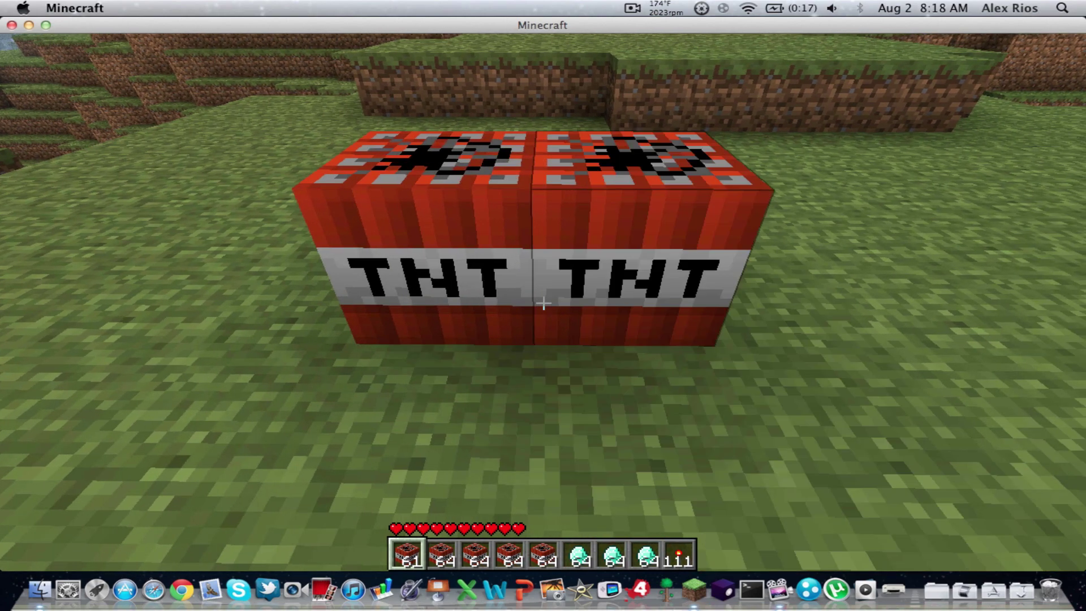
pyautogui.rightClick(543, 303)
pyautogui.rightClick(542, 304)
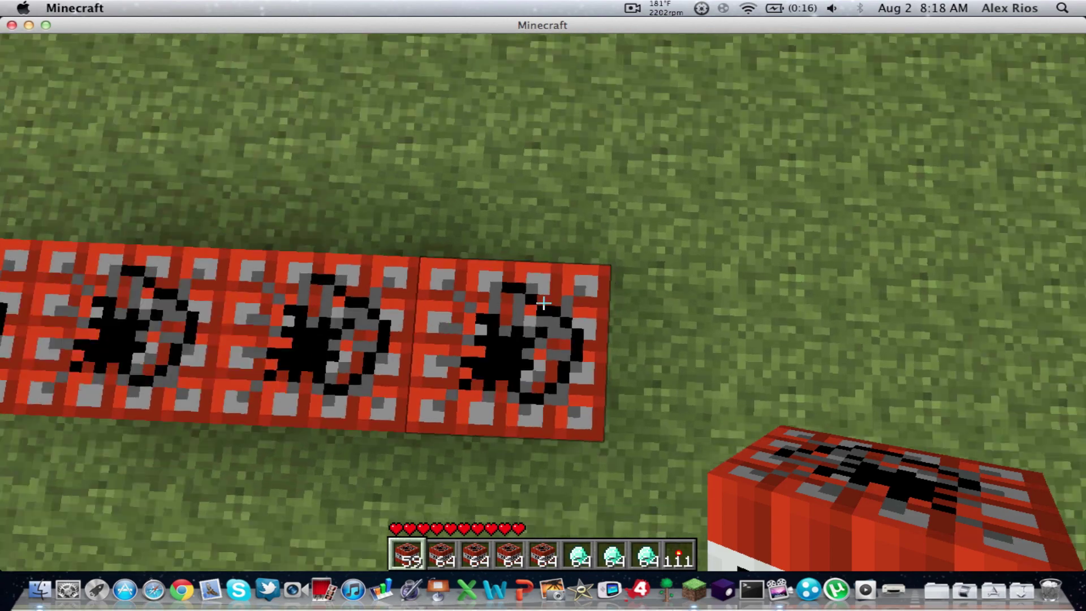
# Stack TNT four blocks high on one end of the row to form the first pillar of the frame
pyautogui.rightClick(543, 303)
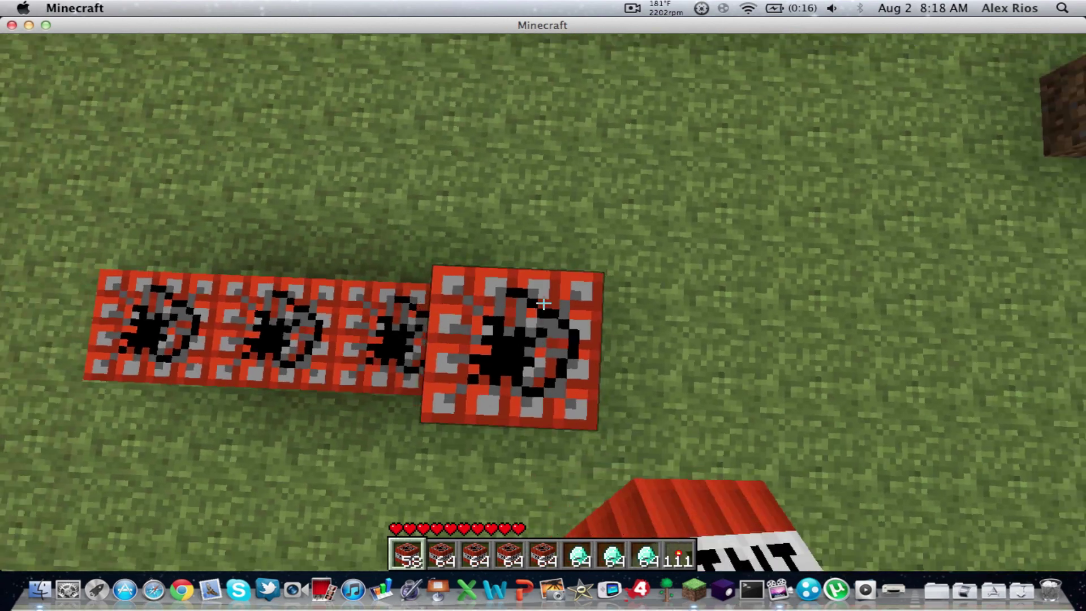
pyautogui.rightClick(542, 303)
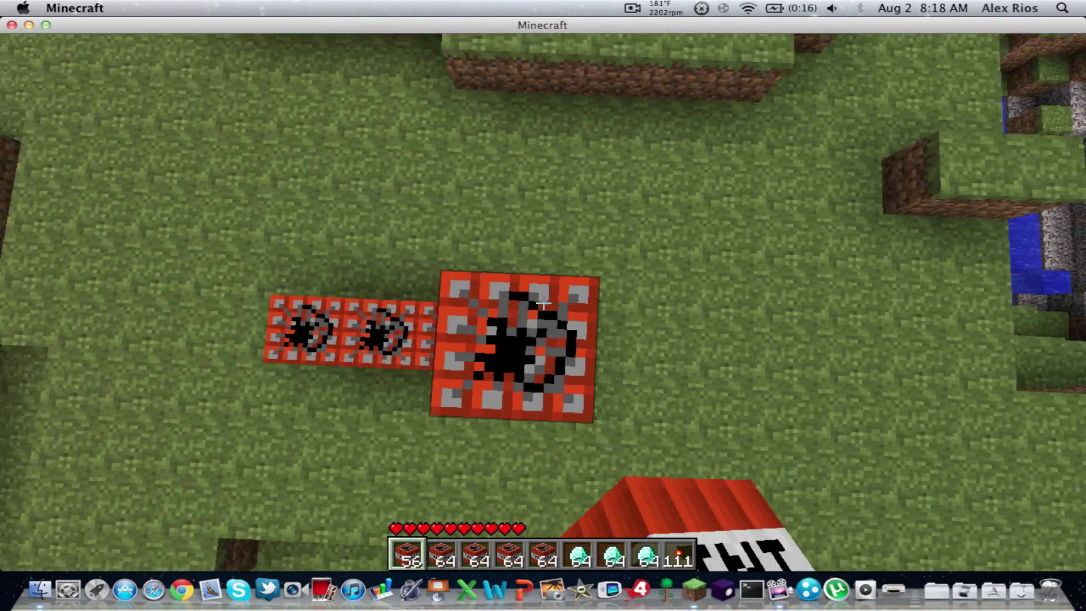
pyautogui.rightClick(543, 303)
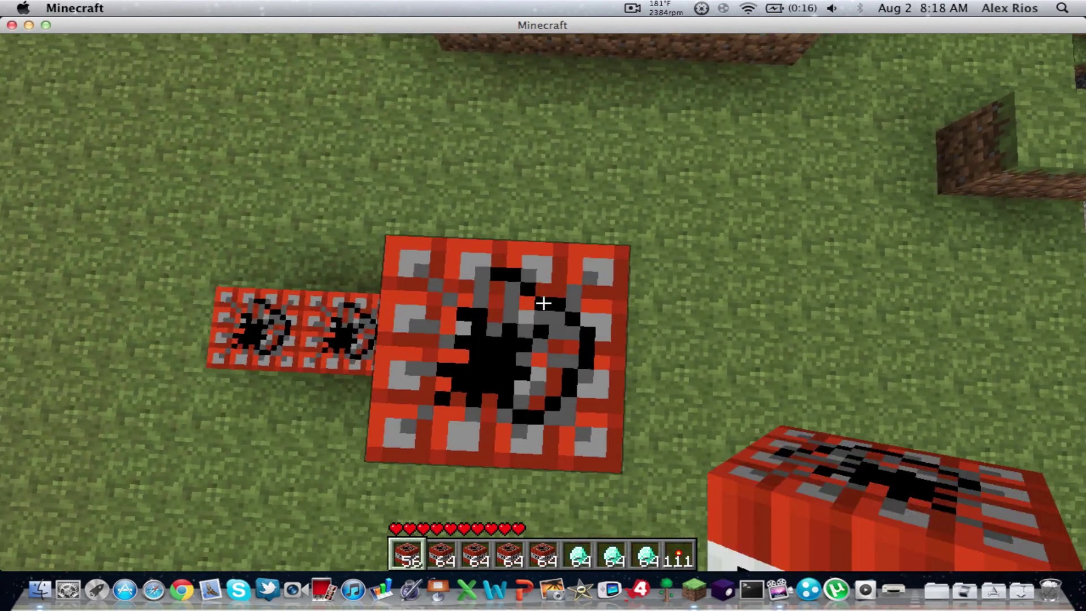
pyautogui.rightClick(542, 304)
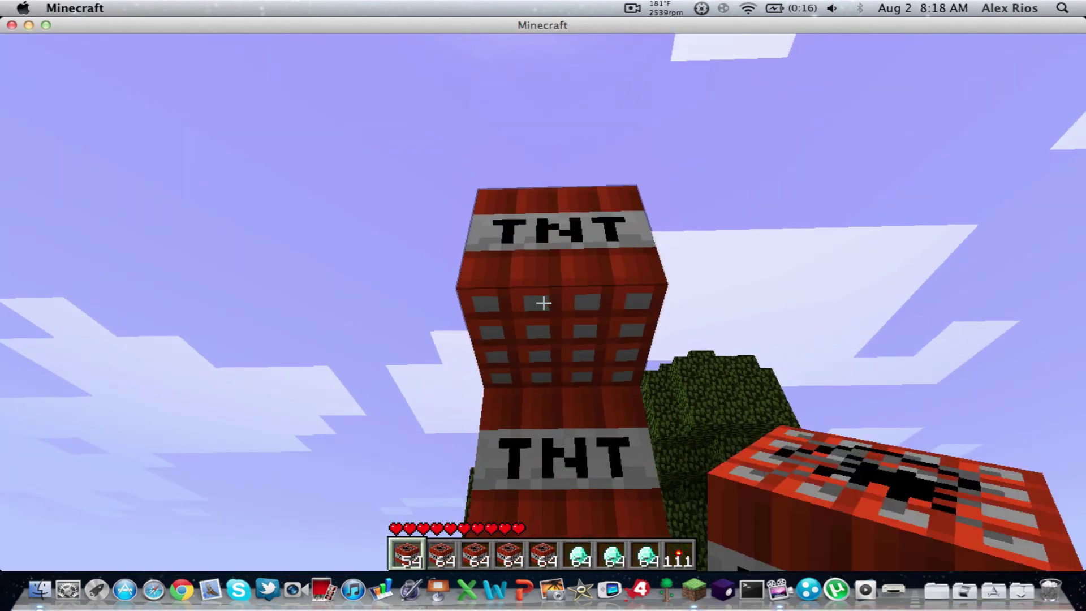
# Extend TNT across the top and down the other side to close a frame four blocks wide and five high
pyautogui.rightClick(543, 303)
pyautogui.rightClick(543, 304)
pyautogui.rightClick(543, 304)
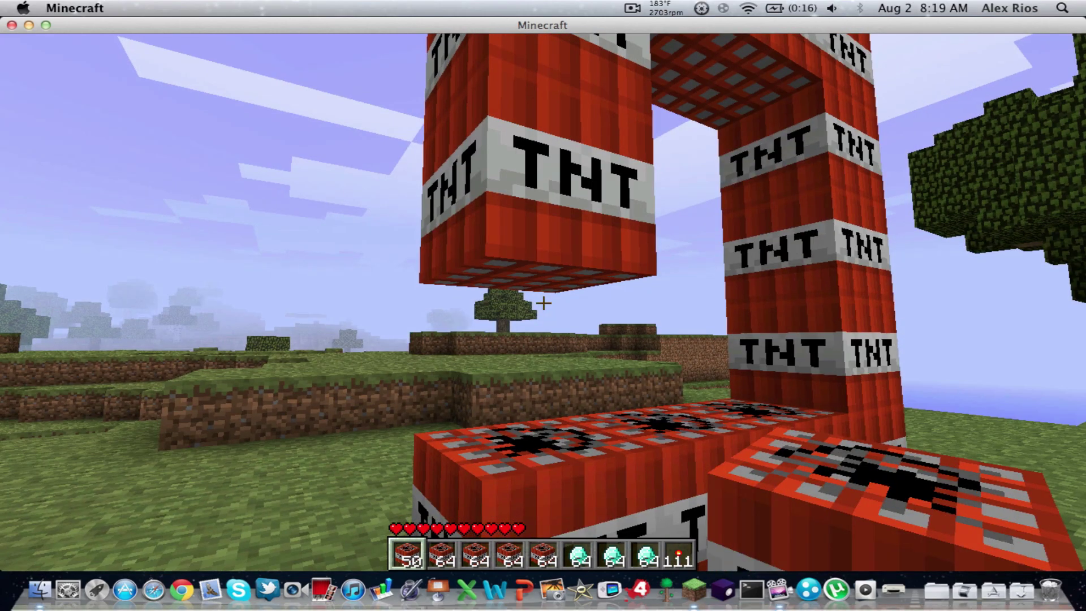
pyautogui.rightClick(543, 304)
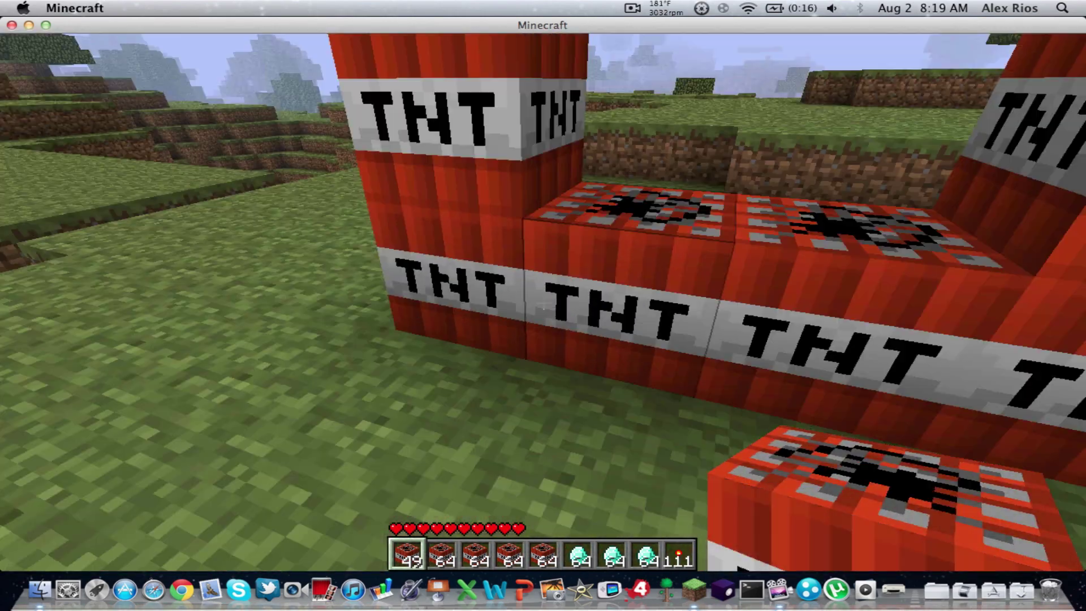
# Switch to the diamonds, walk around and through the TNT frame to examine it, and look over the surrounding grassland
pyautogui.press('3')
pyautogui.press('w')
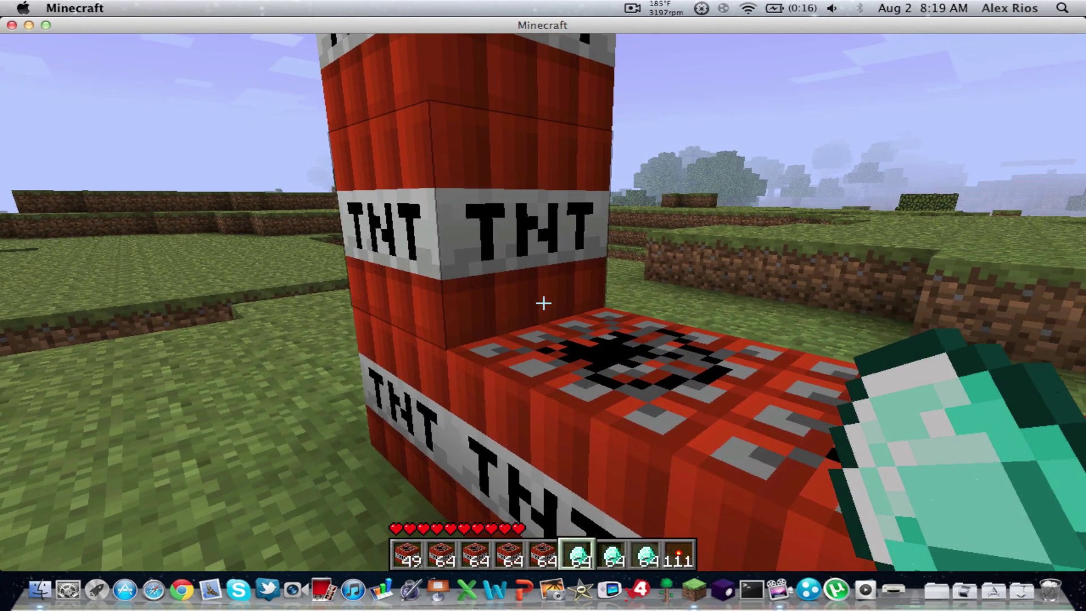
pyautogui.press('s')
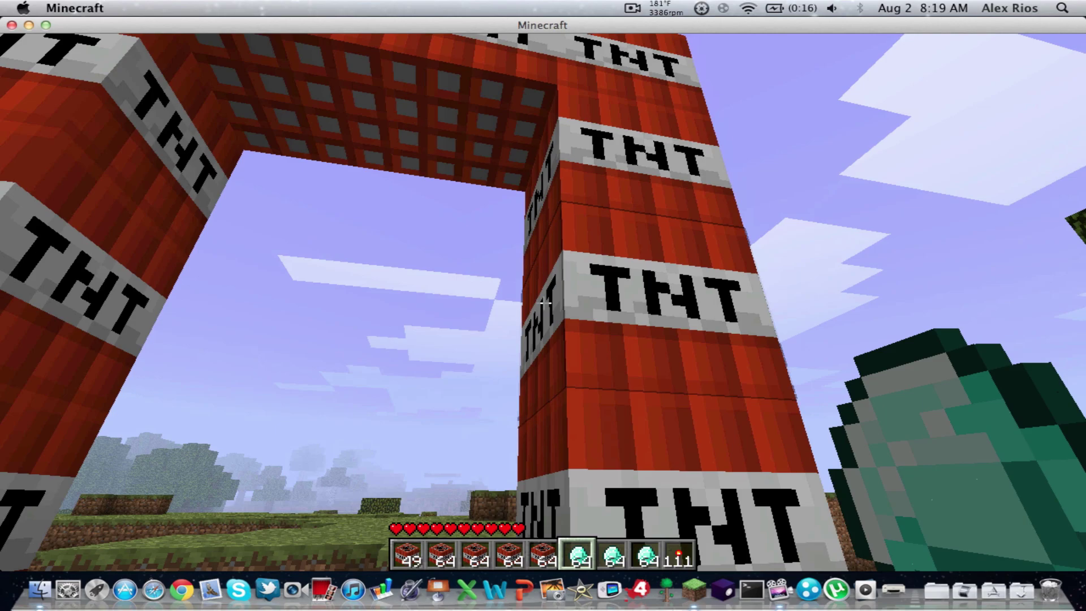
pyautogui.press('w')
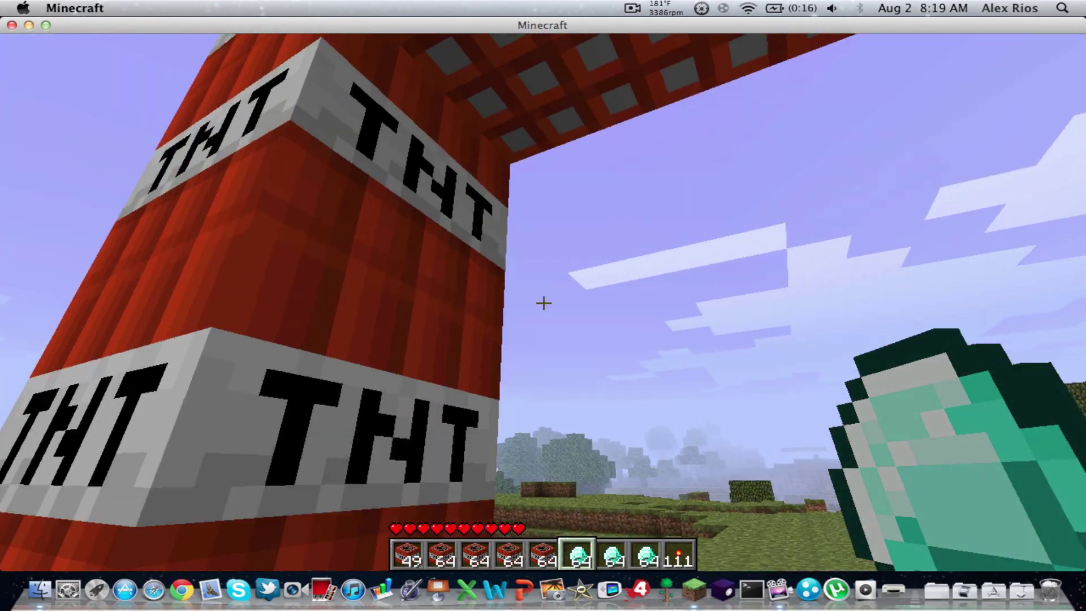
pyautogui.press('w')
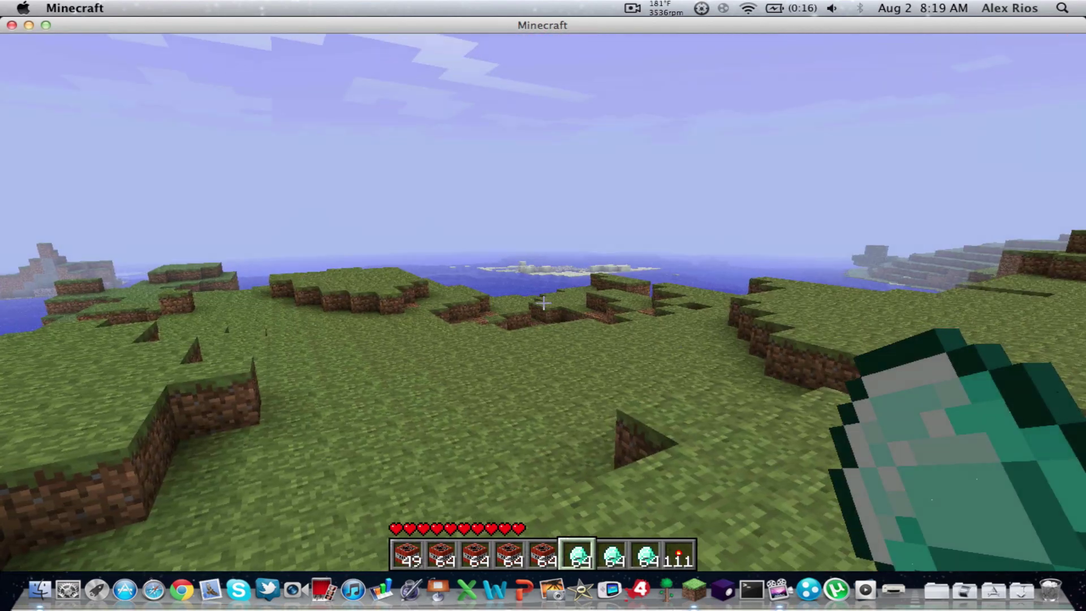
pyautogui.press('w')
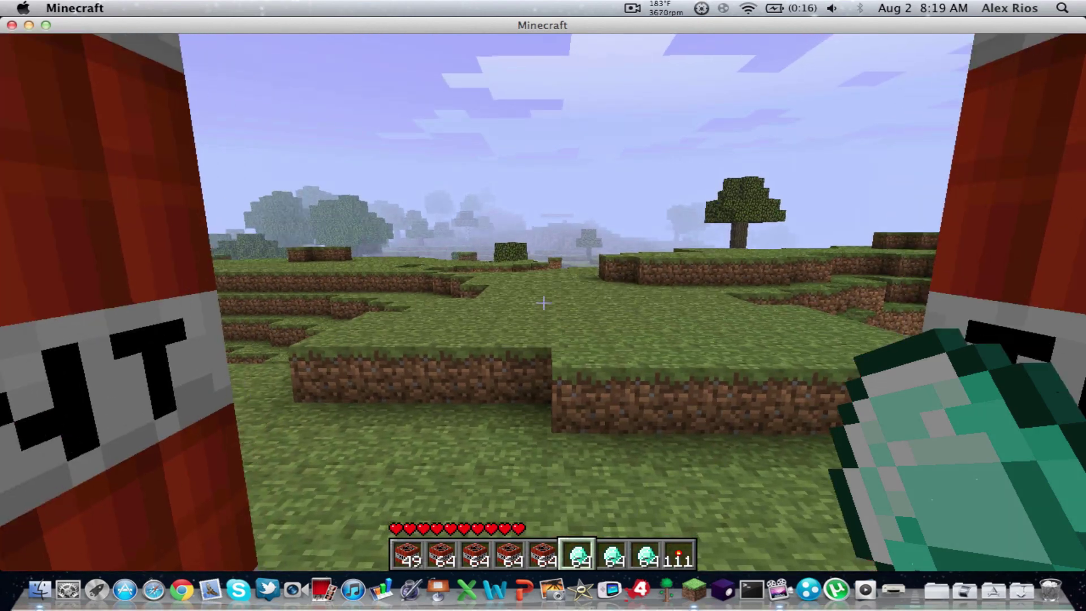
pyautogui.press('w')
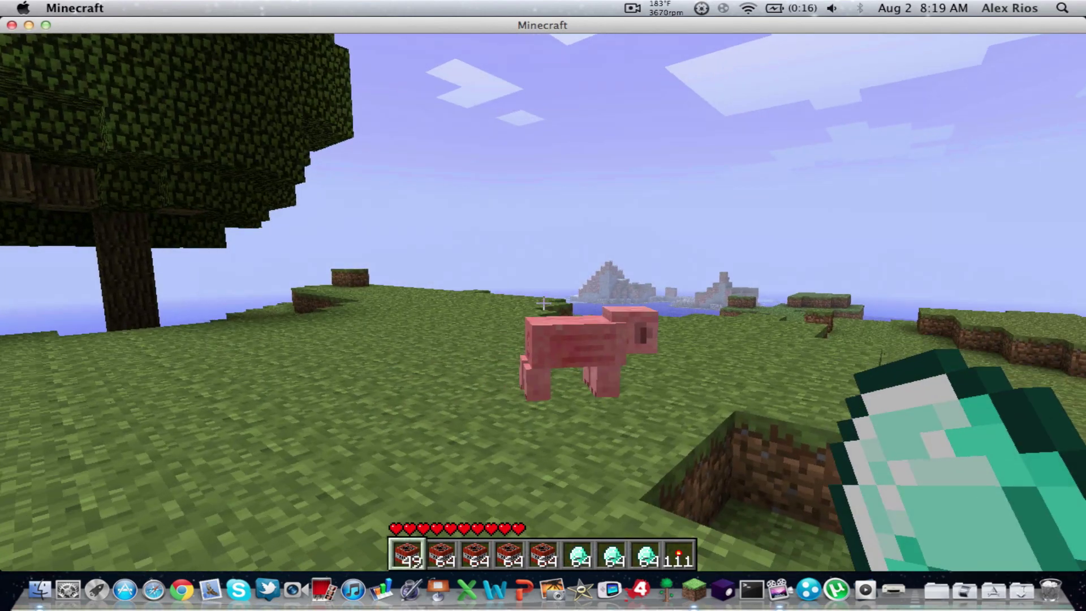
pyautogui.press('w')
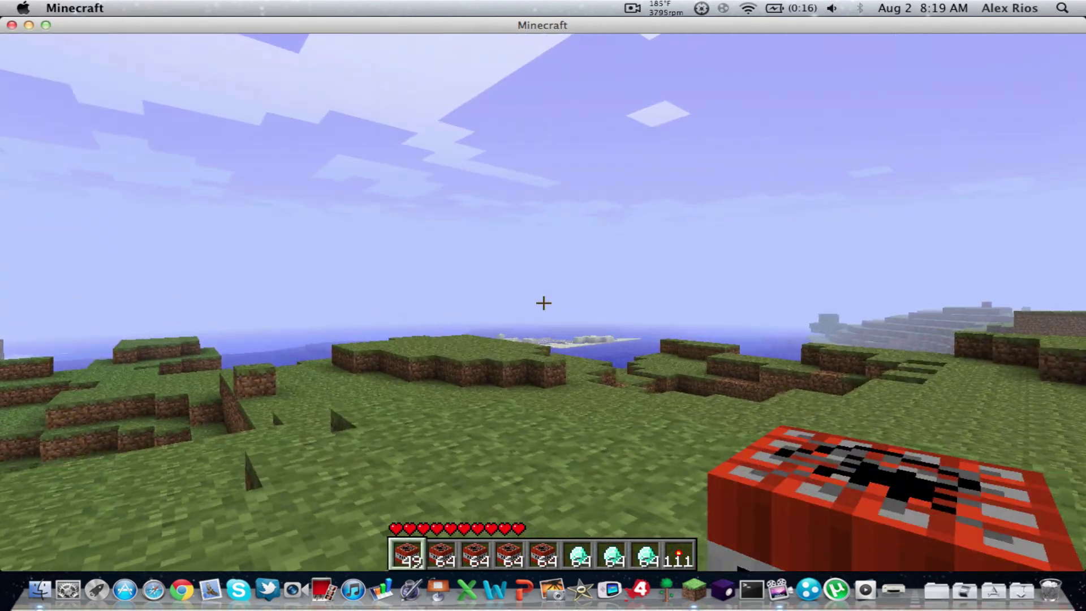